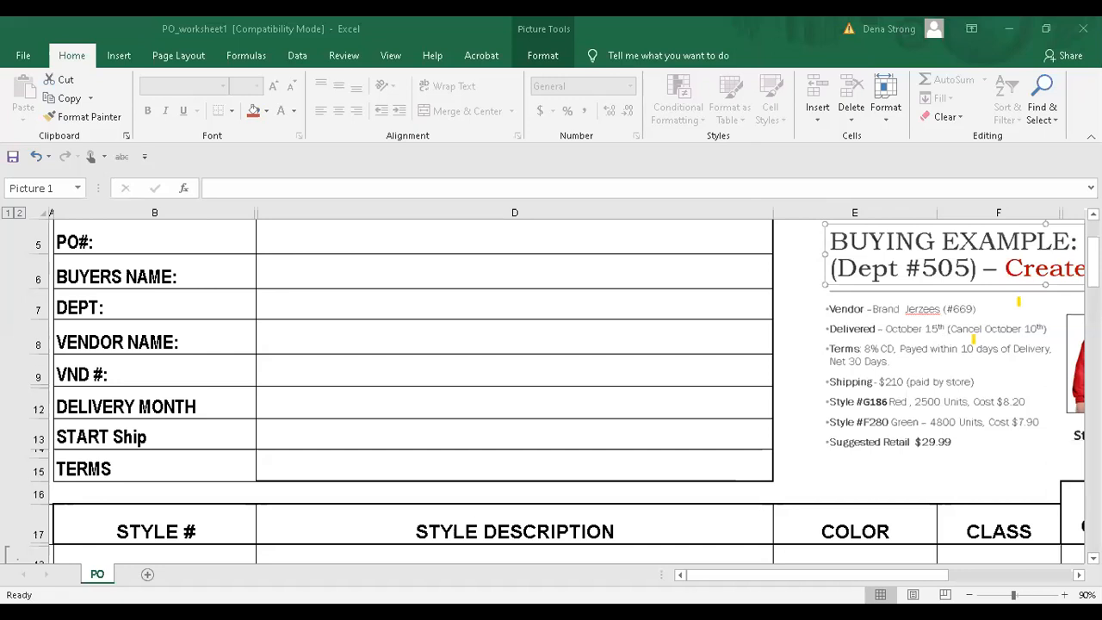
- Highlight the "PO#:" label cell B5 with a yellow fill
click(864, 578)
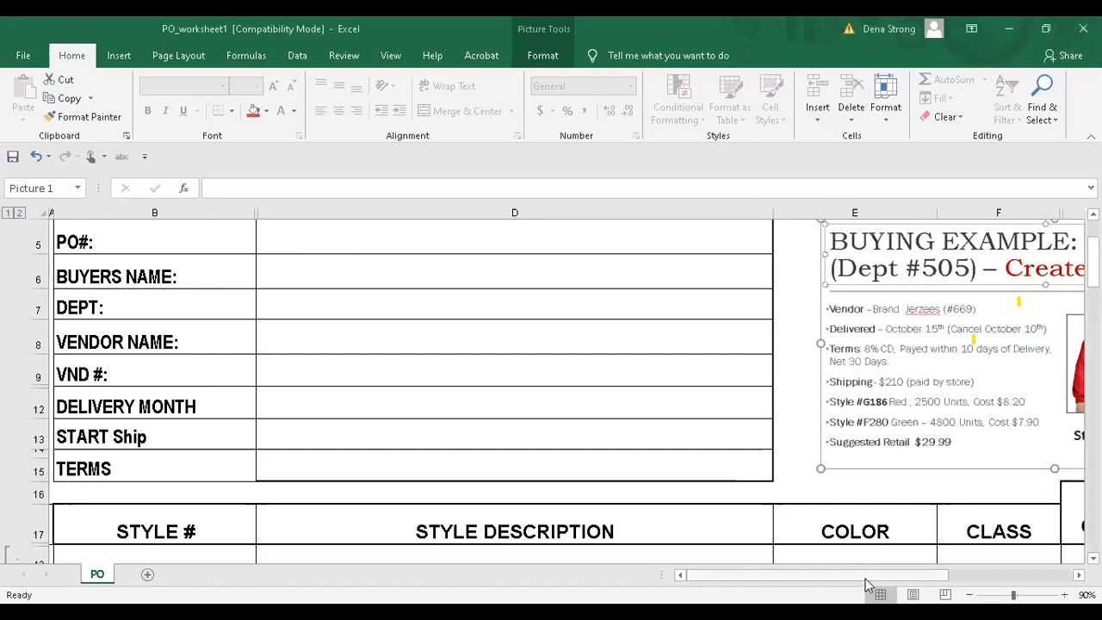
click(1077, 575)
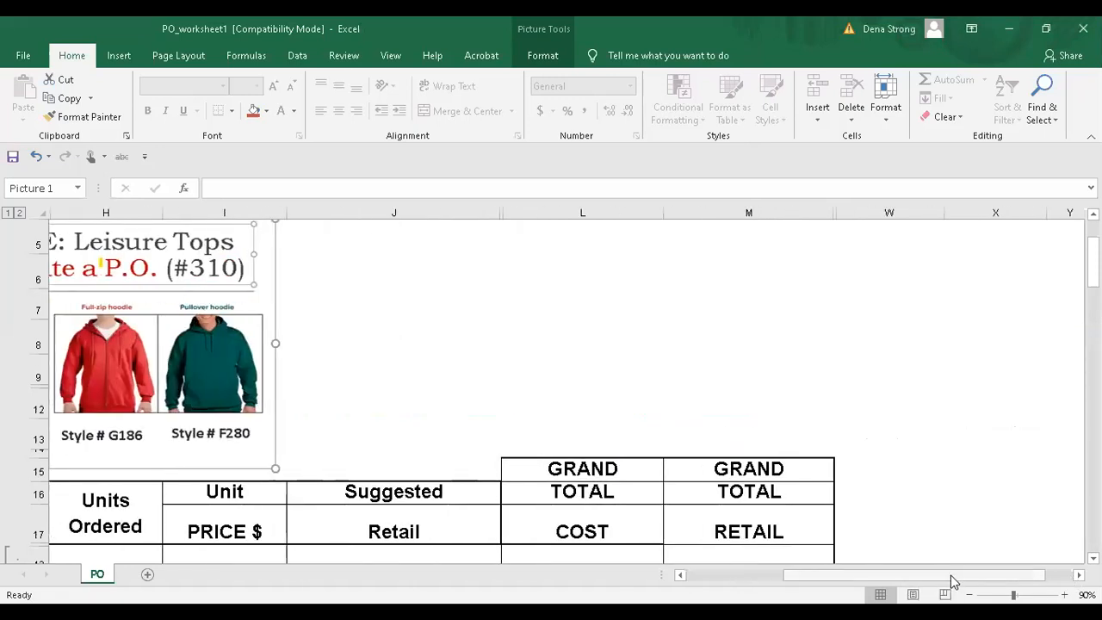
drag(952, 581, 901, 582)
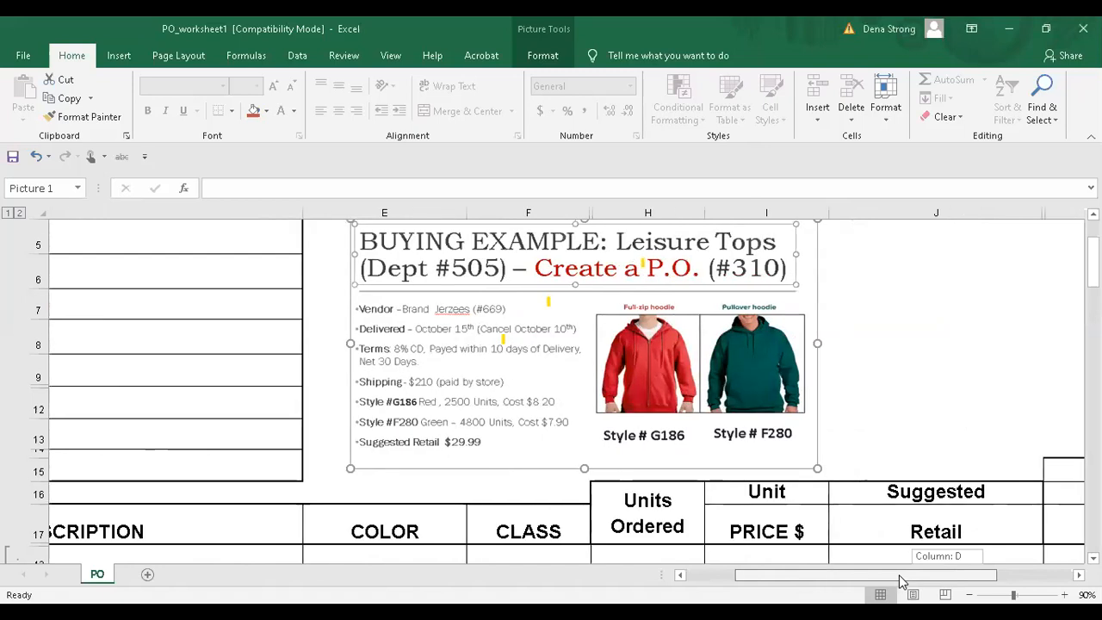
drag(901, 581, 843, 588)
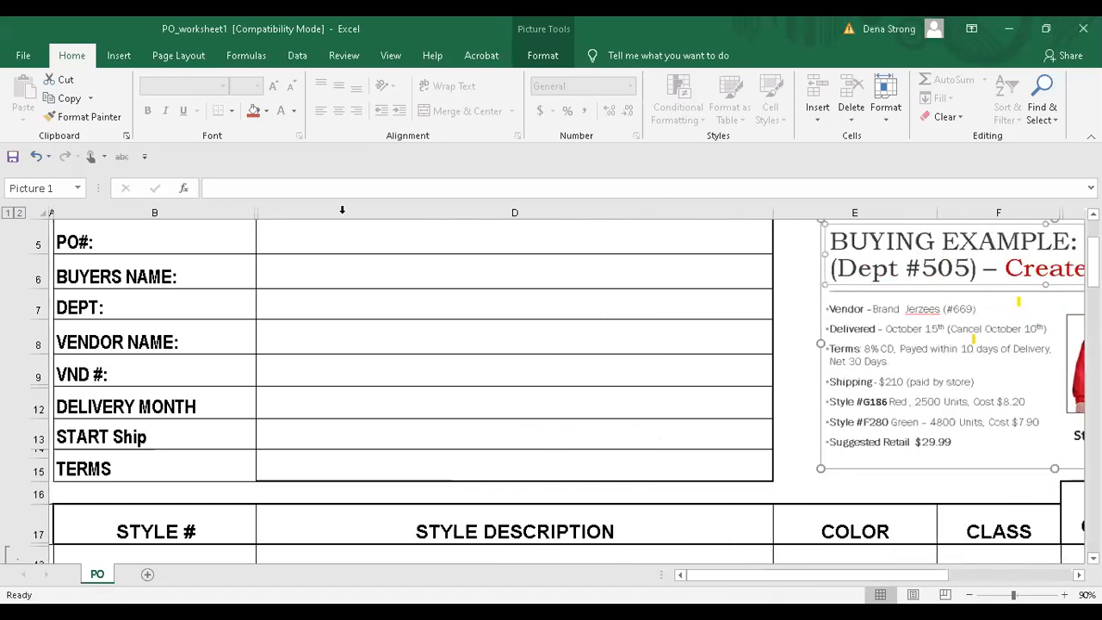
click(163, 238)
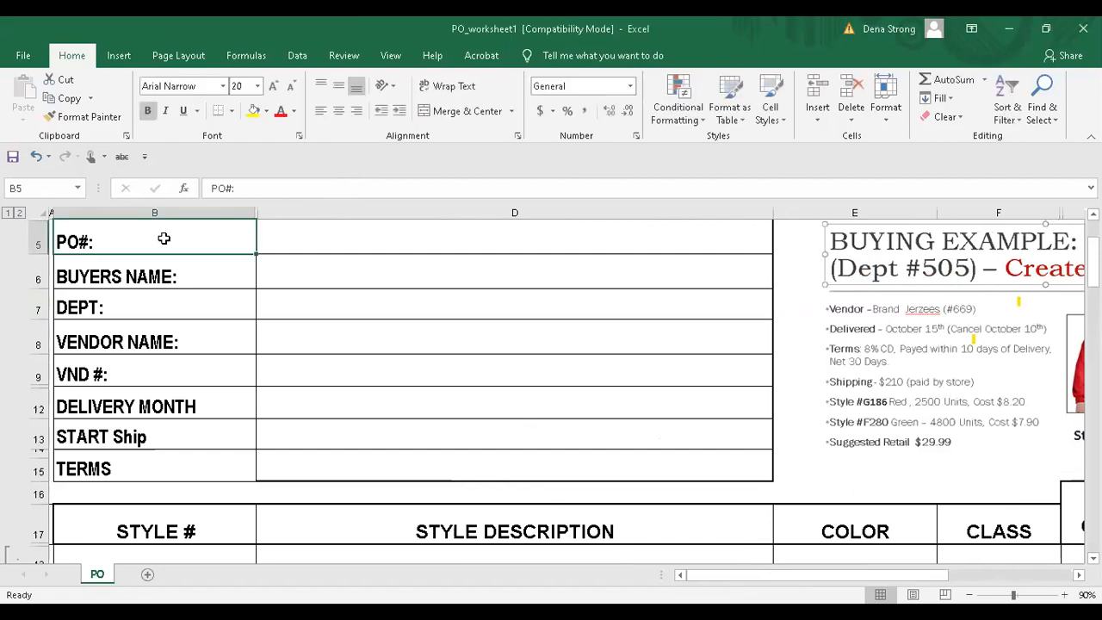
click(254, 110)
- Enter the purchase order number from the buying example in cell D5 and left-align it
click(382, 247)
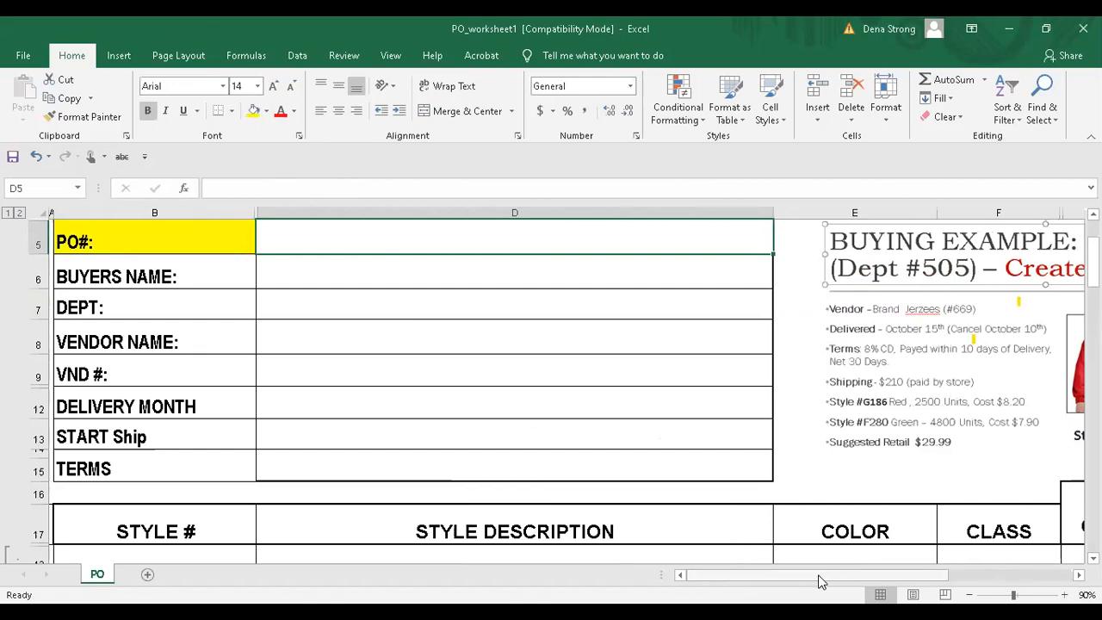
drag(820, 581, 850, 581)
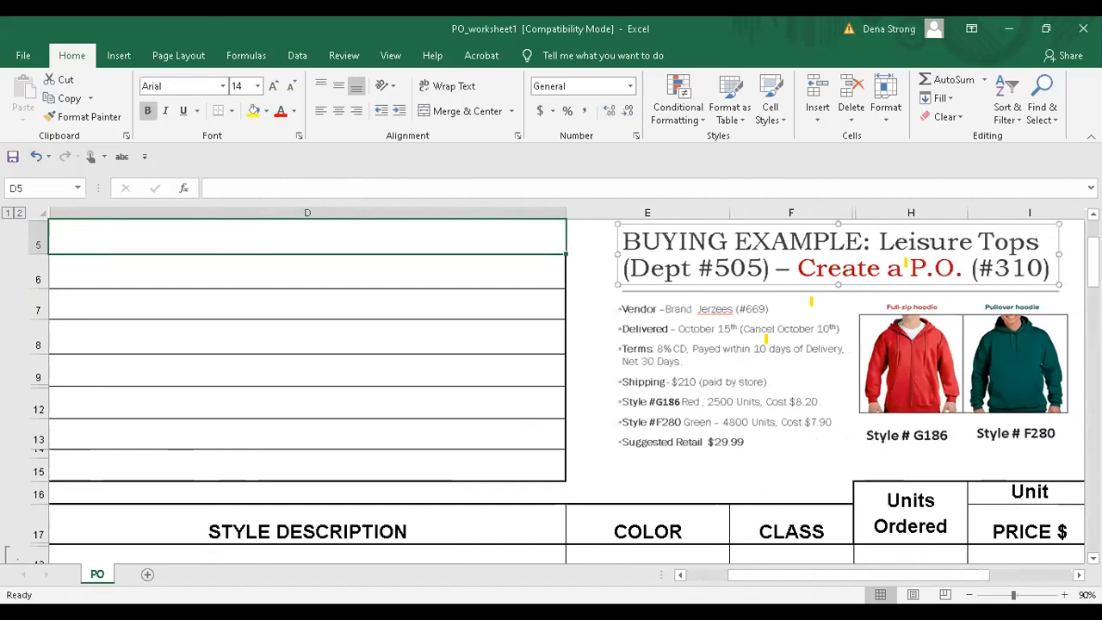
drag(864, 585, 813, 581)
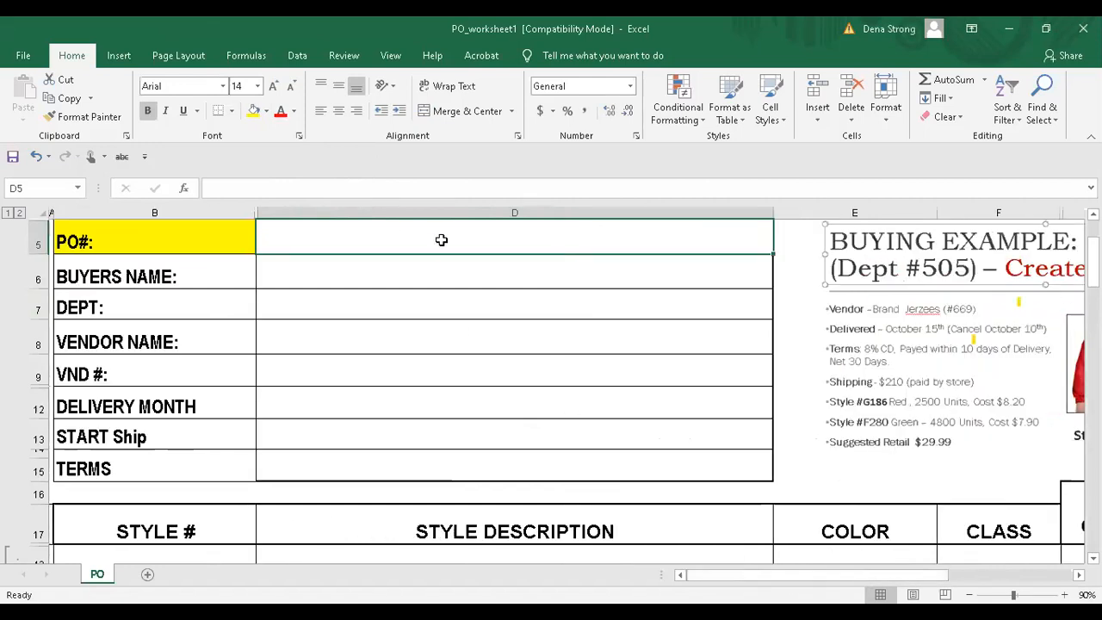
text(310)
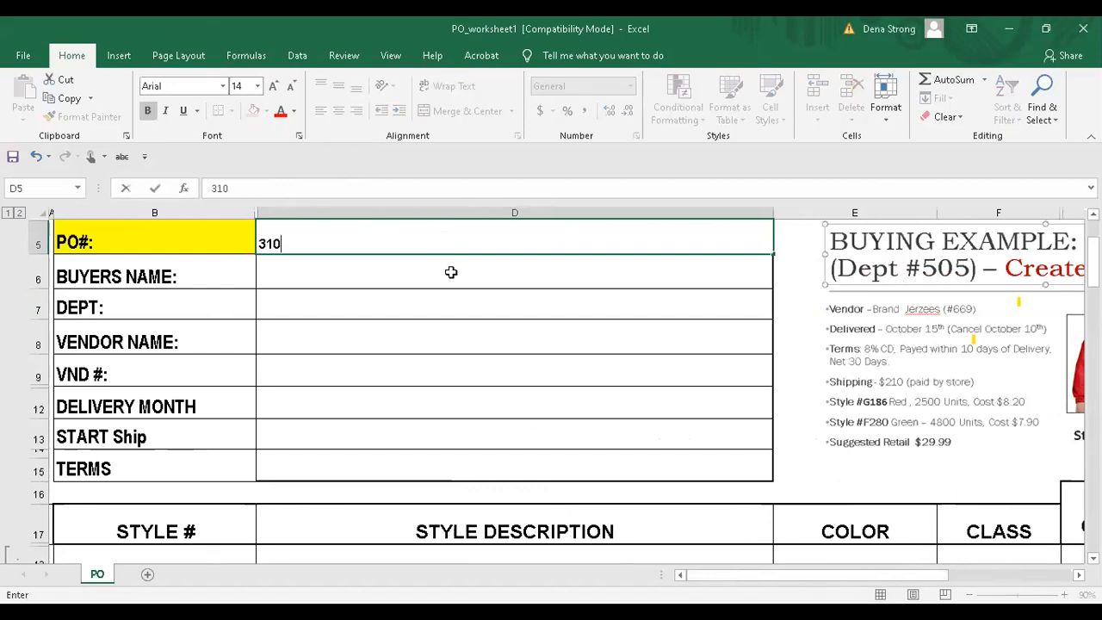
click(451, 270)
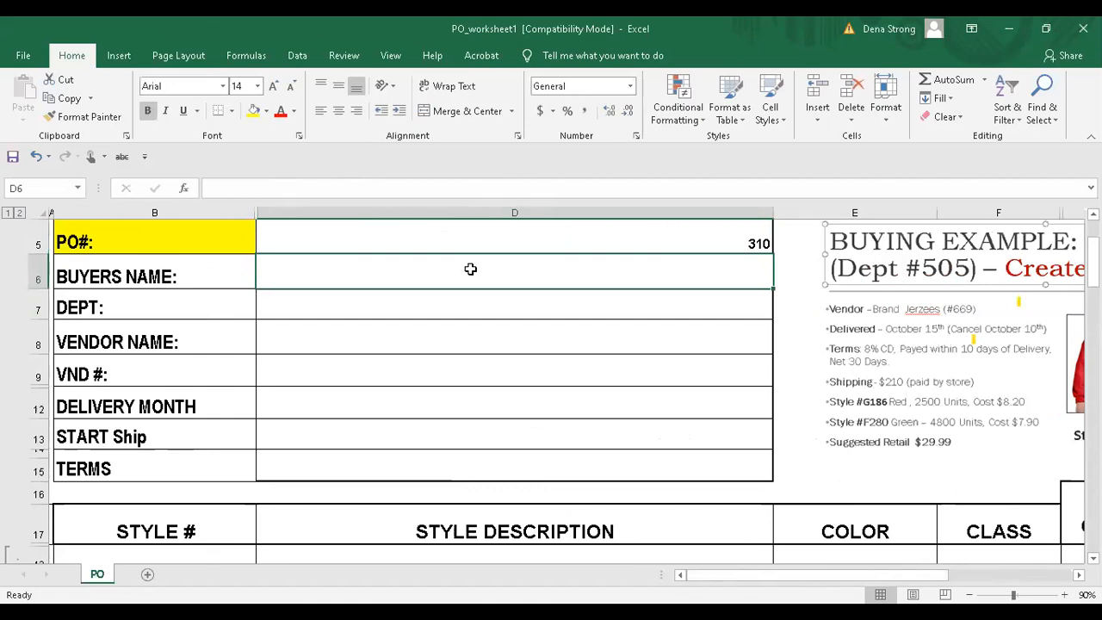
click(715, 241)
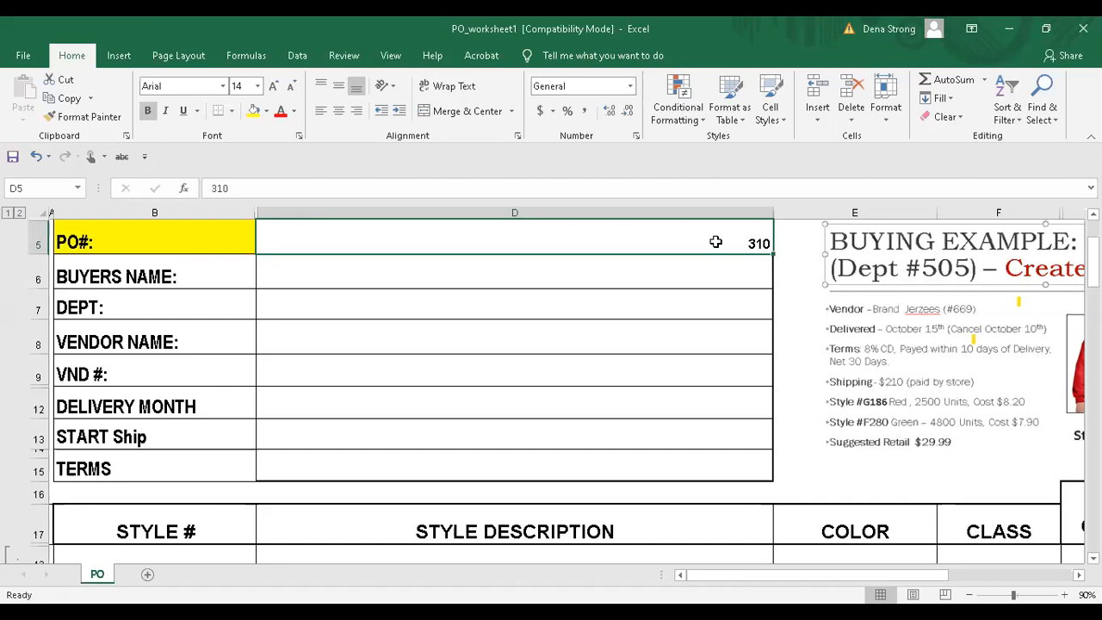
click(318, 110)
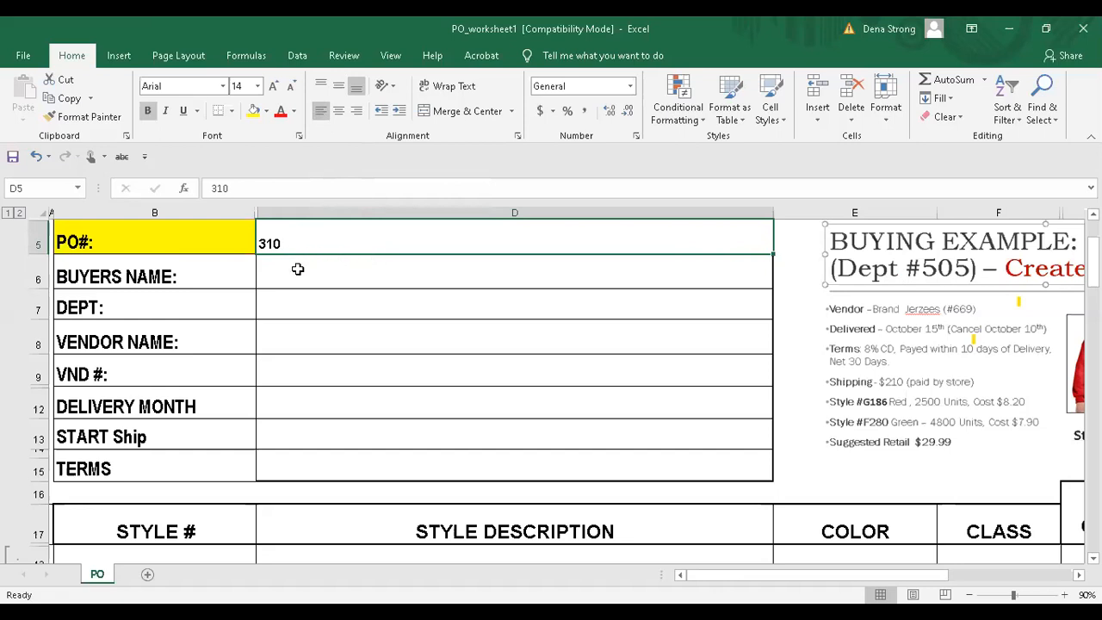
- Remove the fill colour from the "PO#:" label cell
click(198, 239)
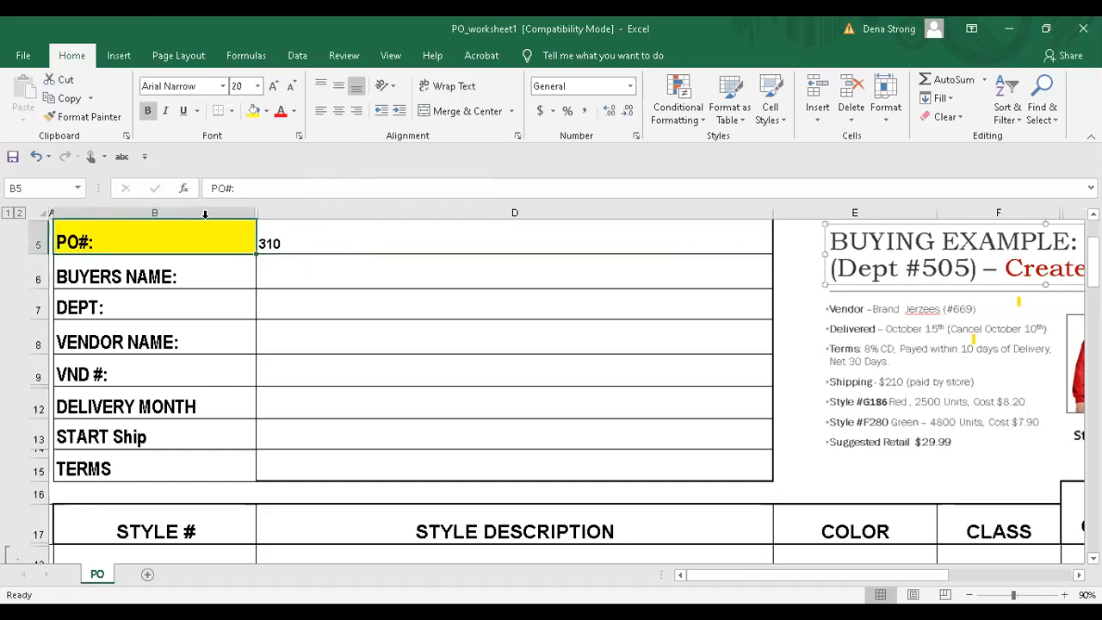
click(266, 112)
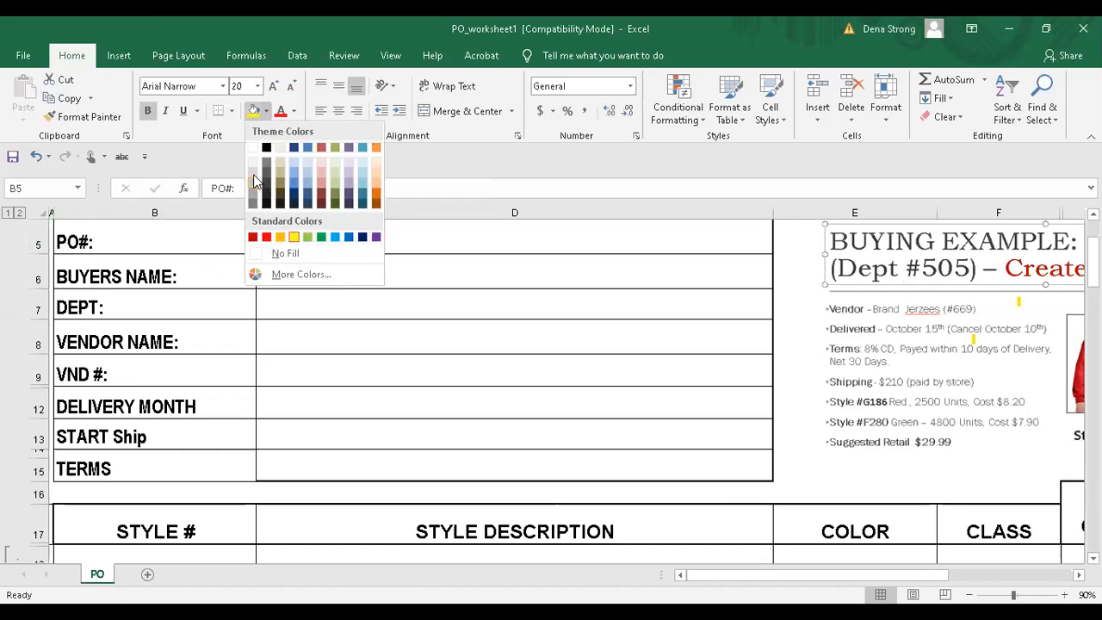
click(295, 255)
- Enter the placeholder "Your Name" in the buyer's name cell D6
click(162, 270)
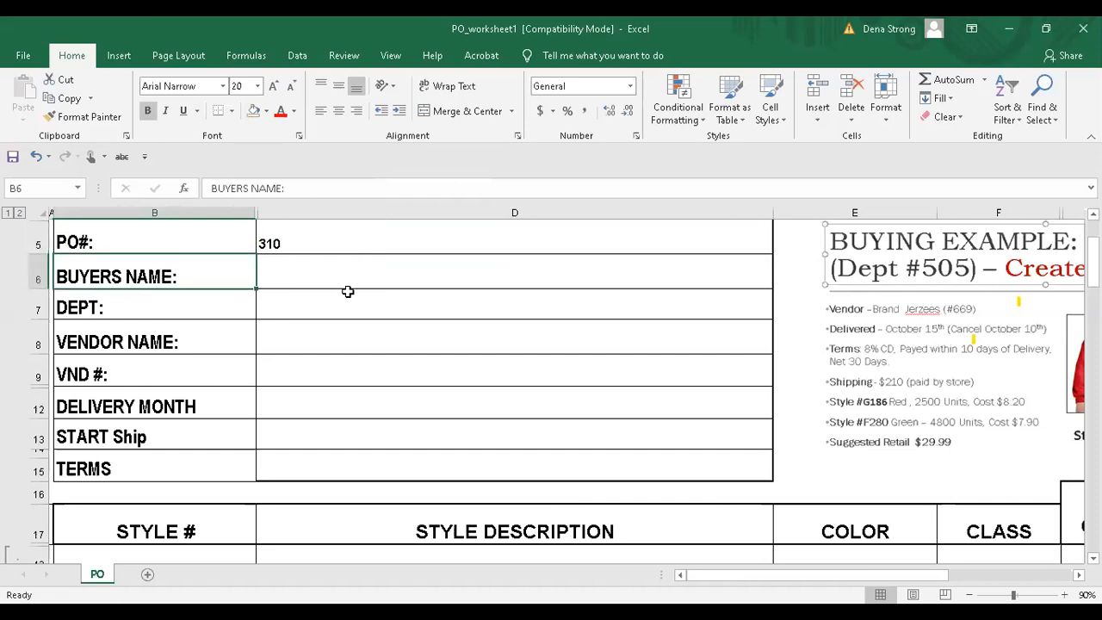
click(331, 272)
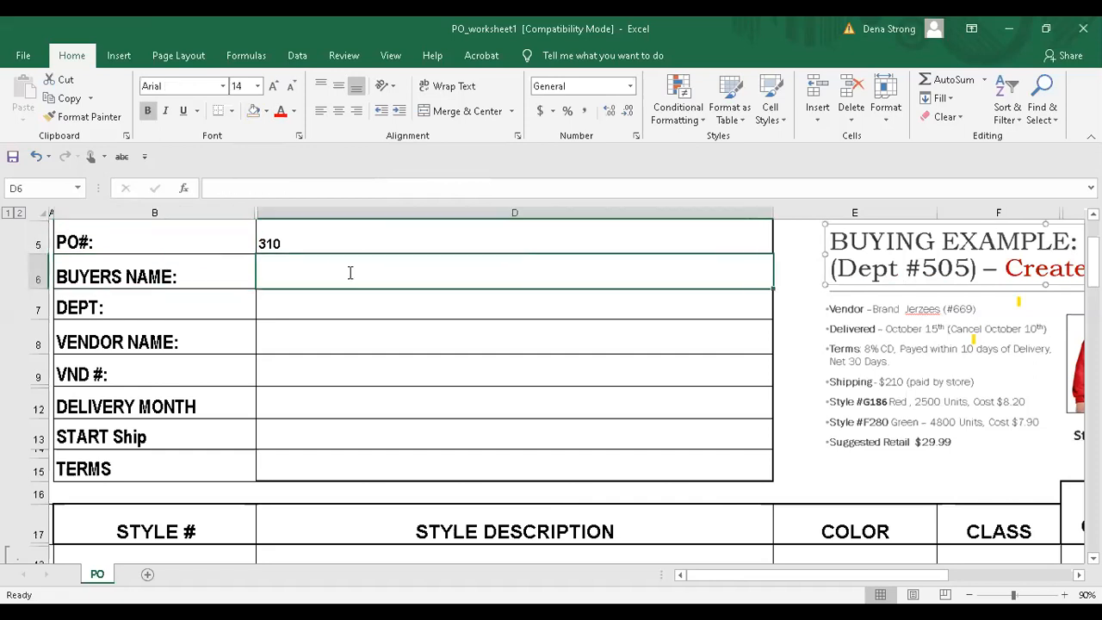
text(Your Name)
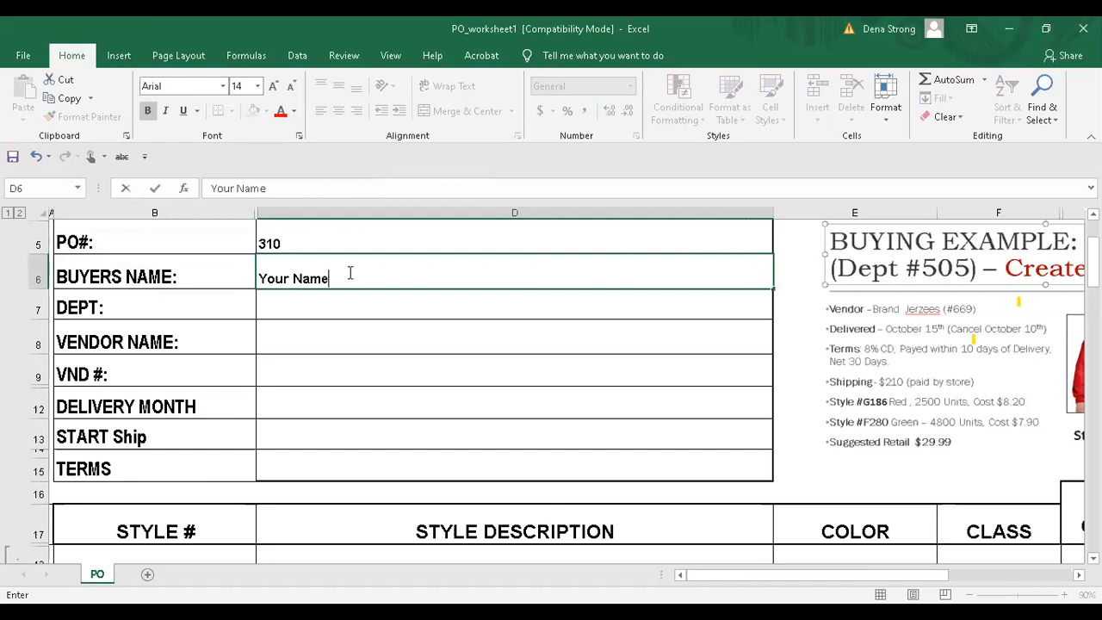
click(346, 300)
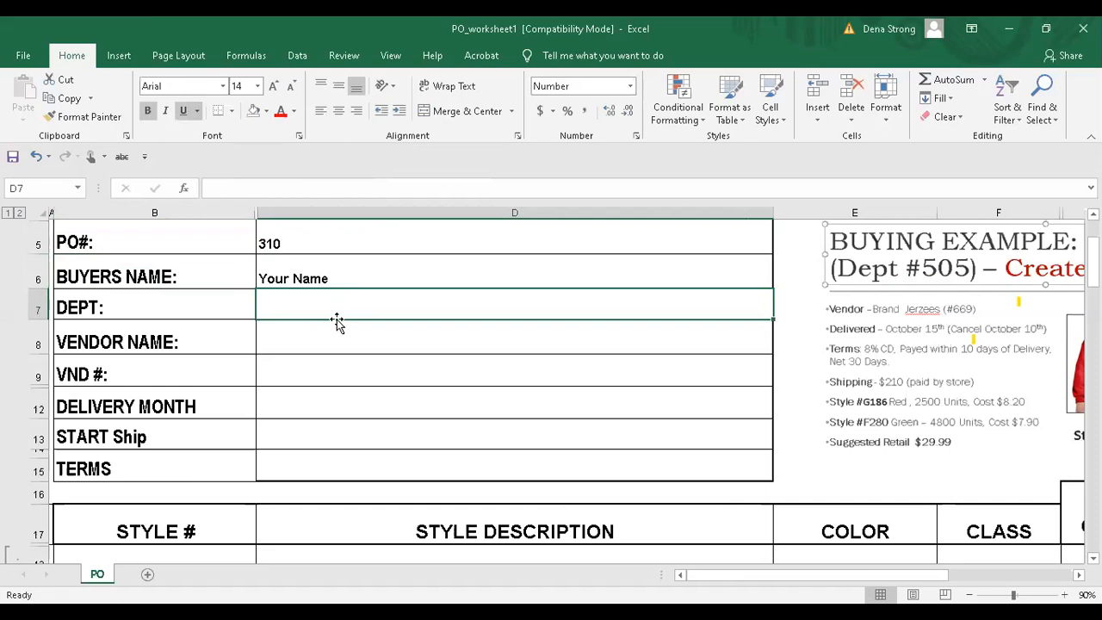
- Look up the department number in the buying example and enter 505 in the DEPT cell D7
drag(748, 577, 796, 570)
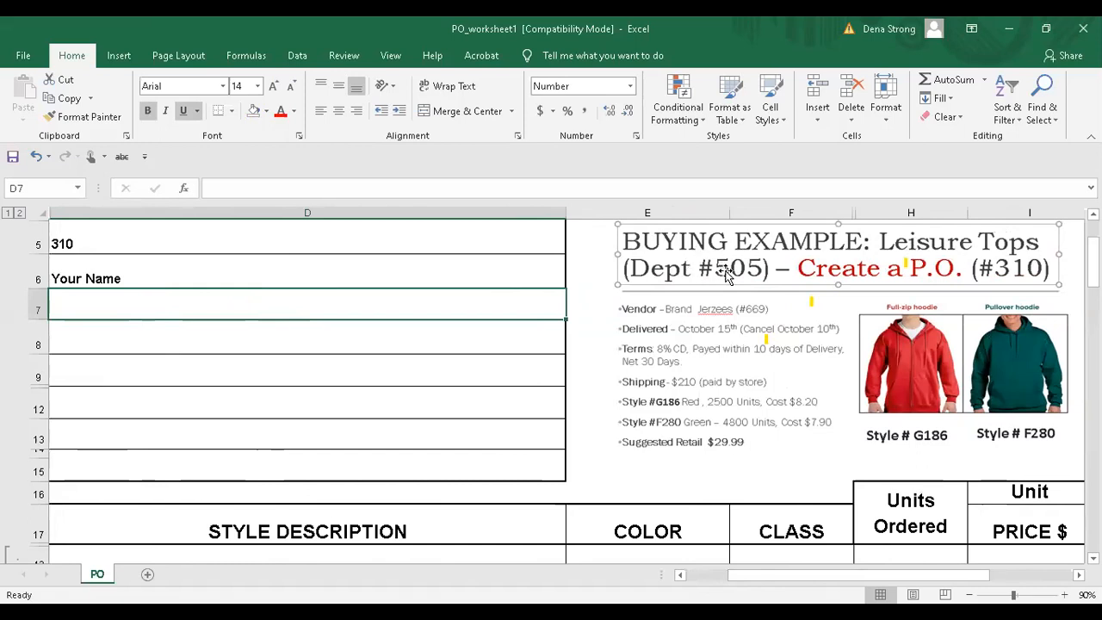
drag(813, 581, 771, 581)
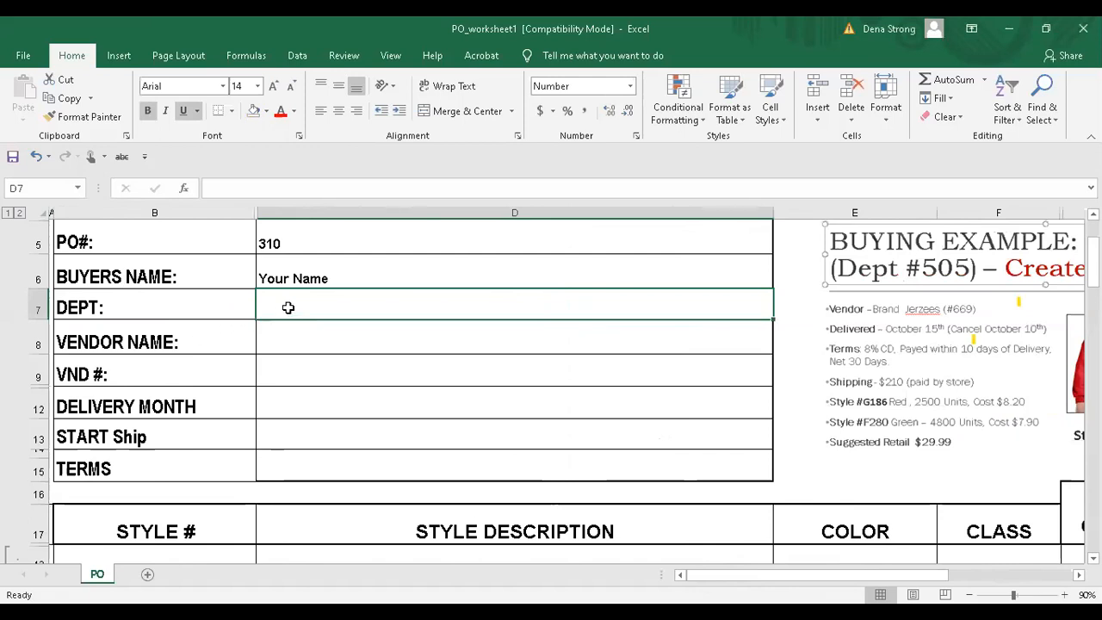
text(505)
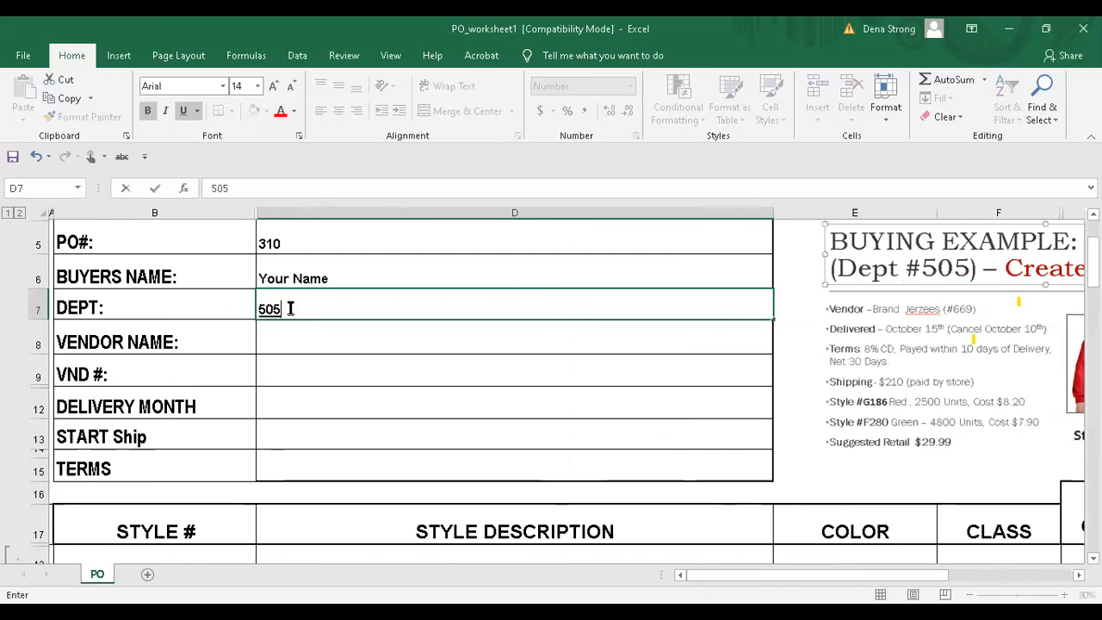
click(301, 338)
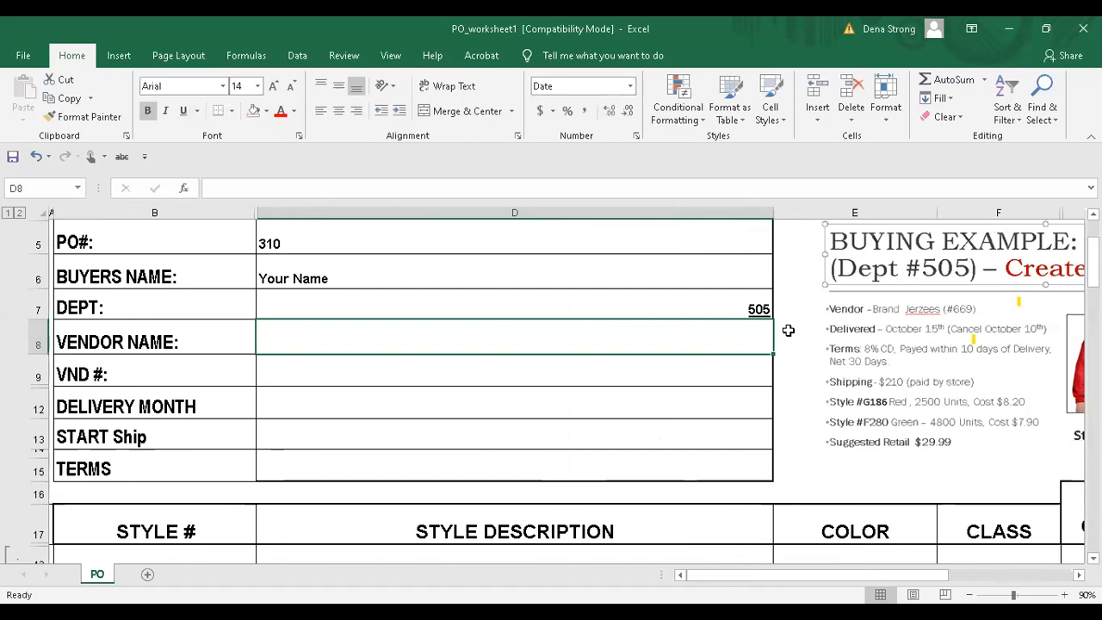
- Left-align the department number in D7 and remove its underline
click(738, 309)
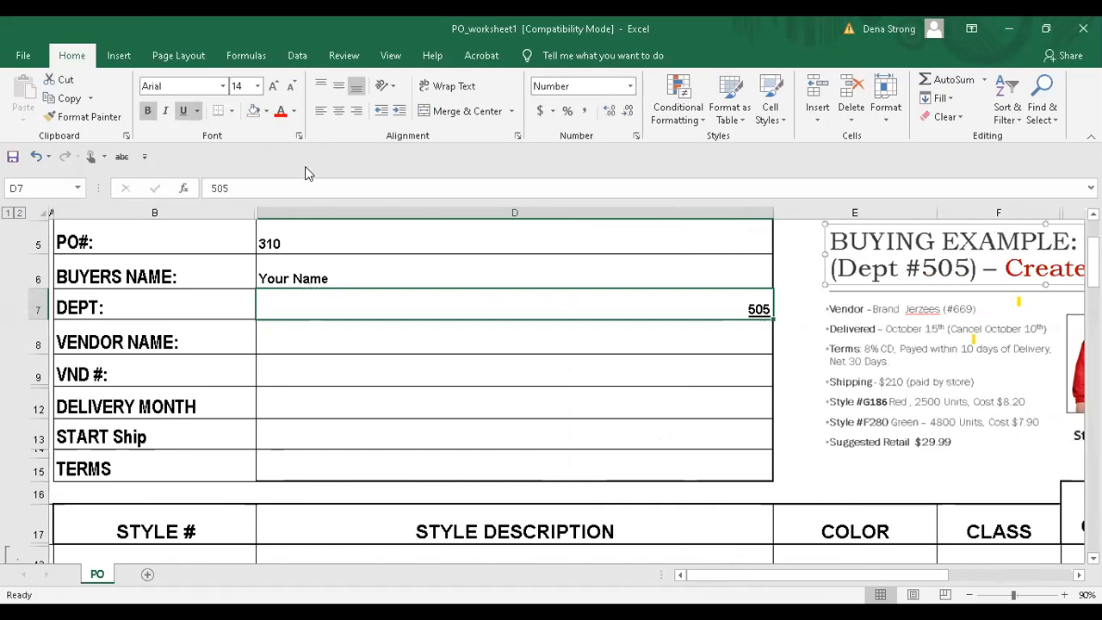
click(317, 112)
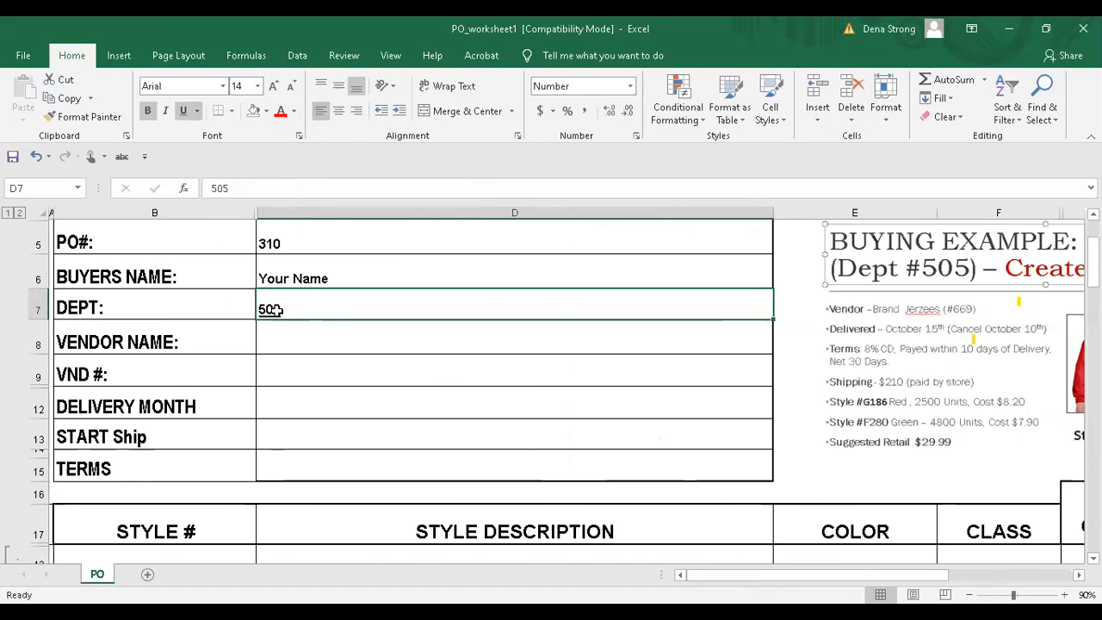
click(181, 112)
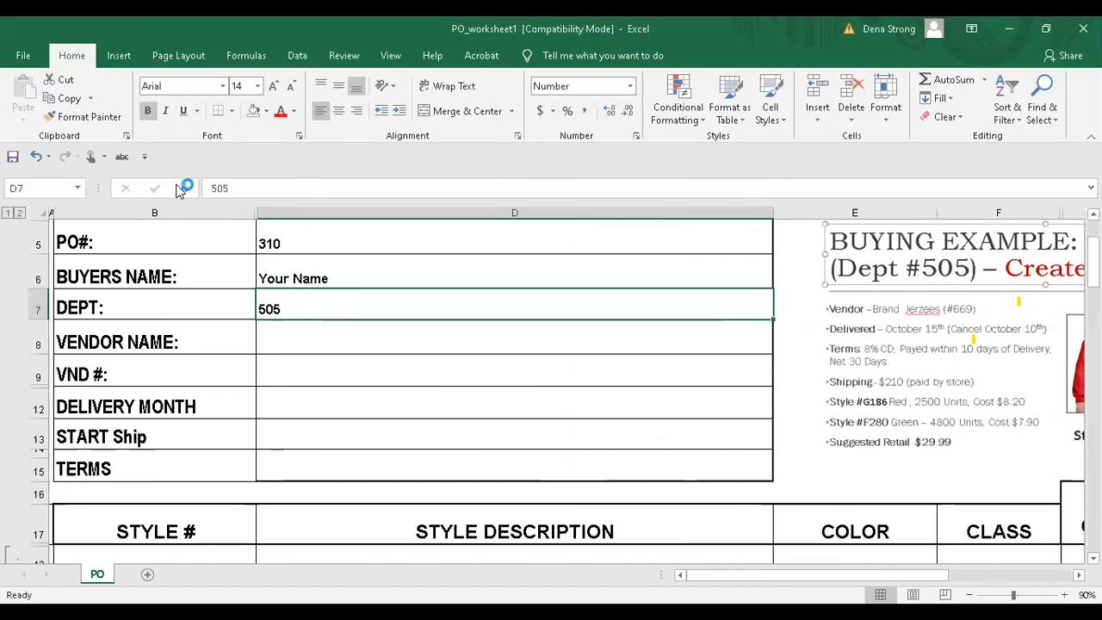
click(150, 111)
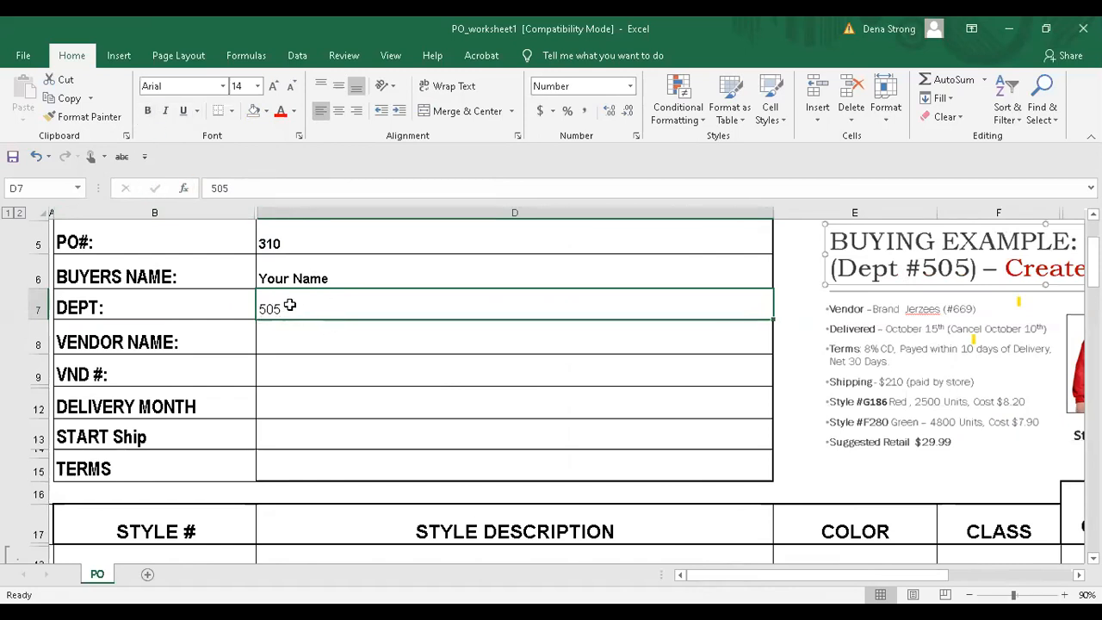
click(297, 241)
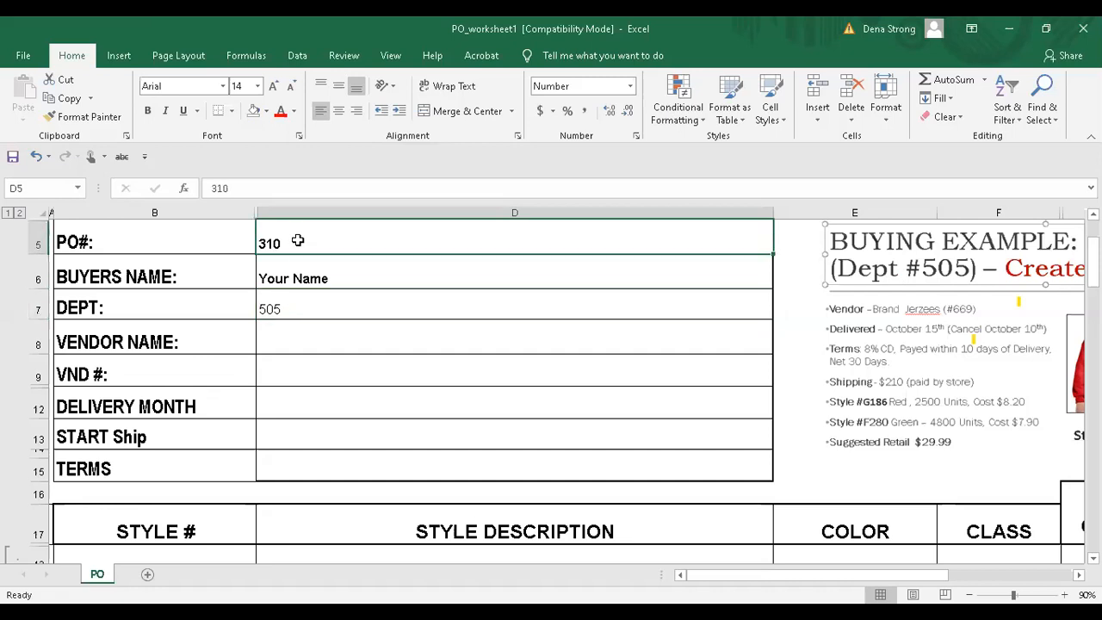
click(293, 303)
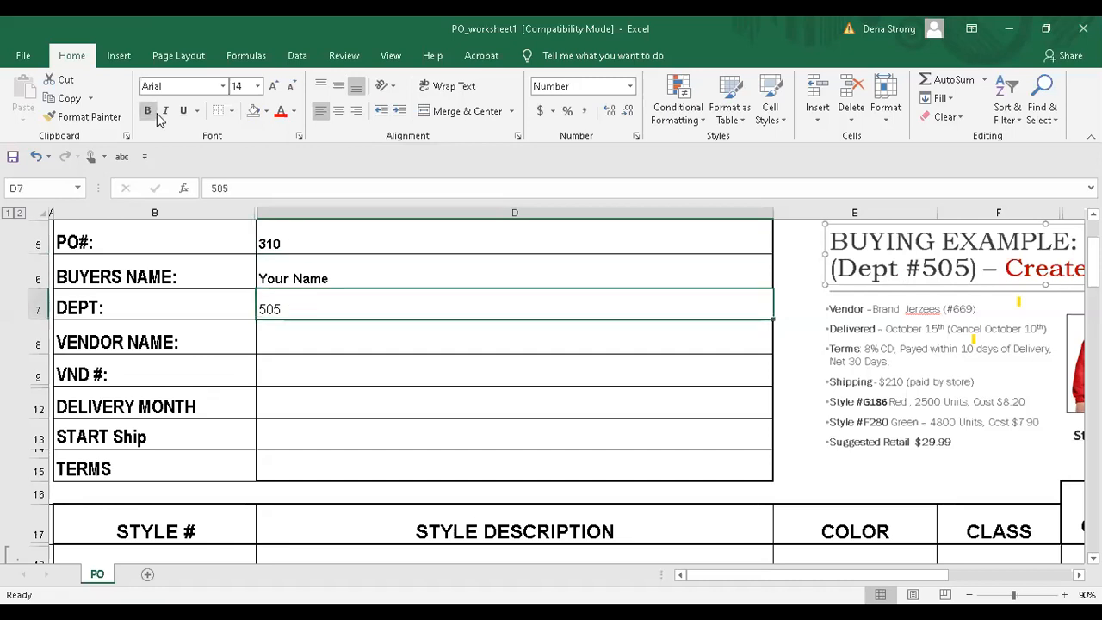
- Enter "Jerzees" as the vendor name in cell D8
click(287, 337)
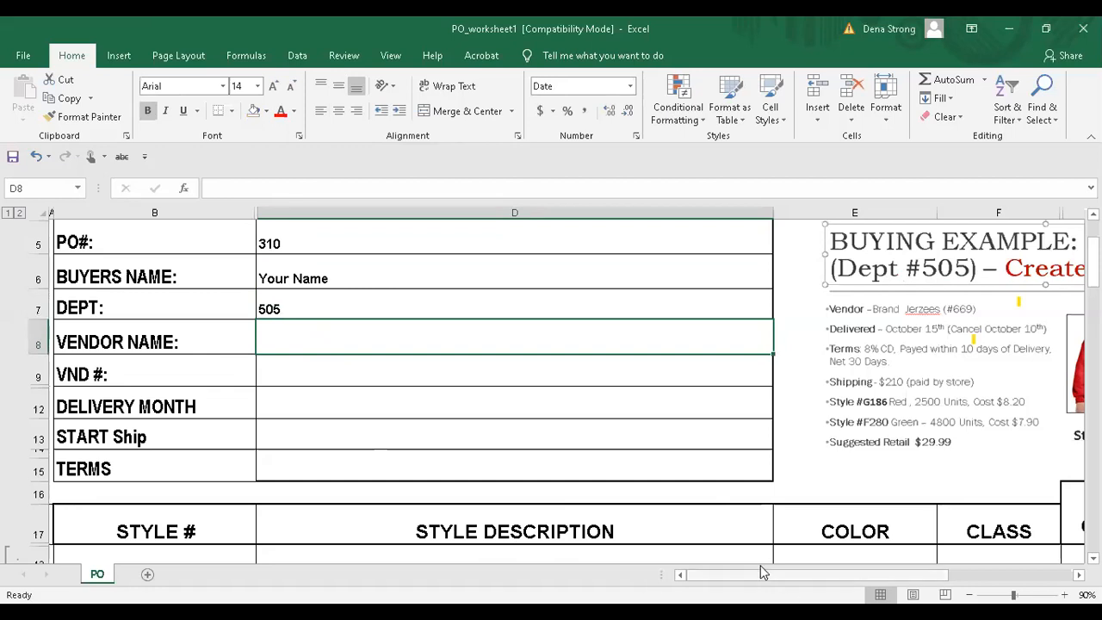
drag(801, 573, 814, 574)
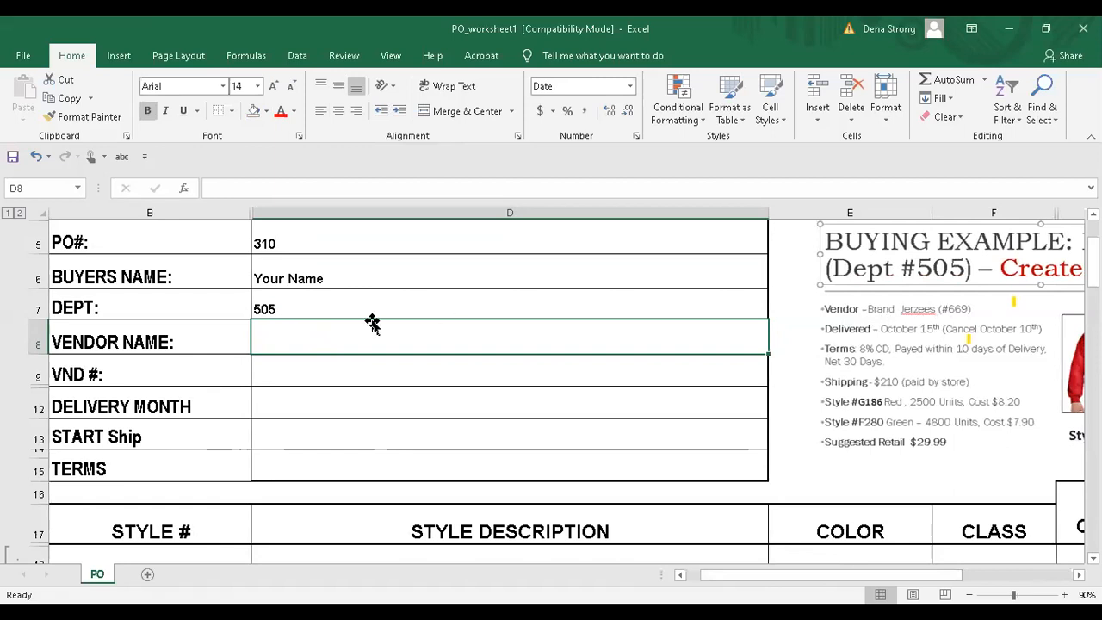
text(Jerzees)
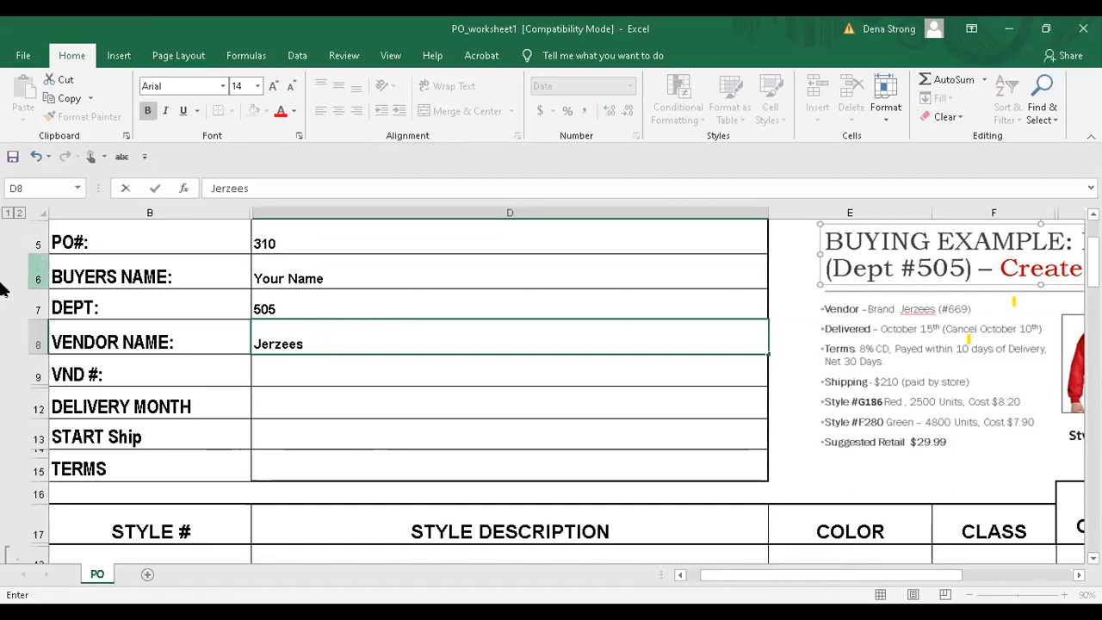
click(389, 399)
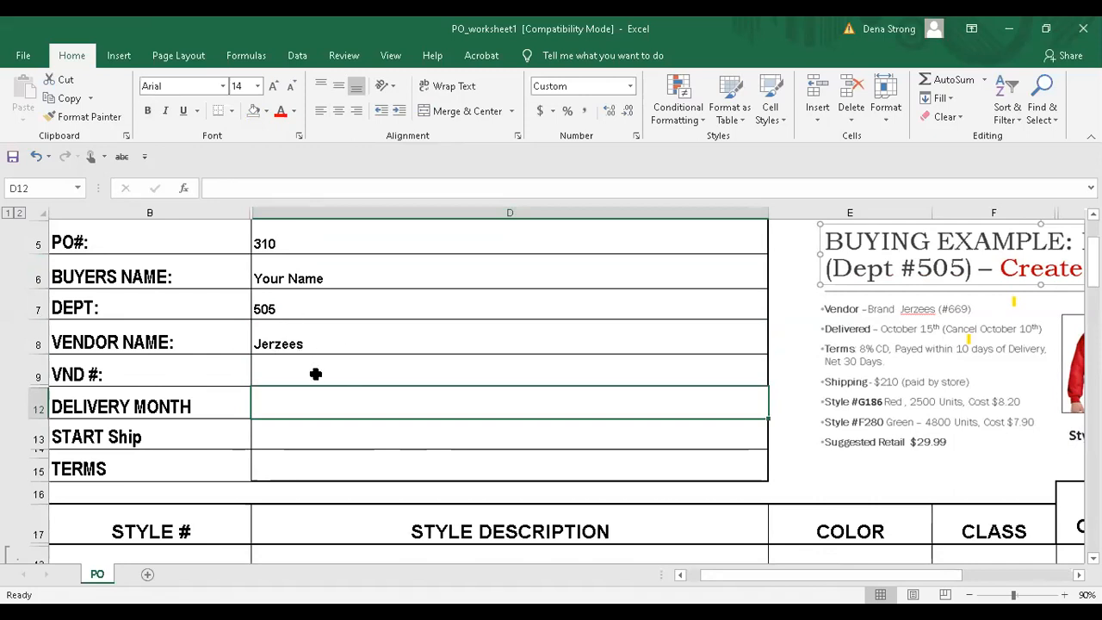
- Enter 669 as the vendor number in the VND # cell D9
click(329, 379)
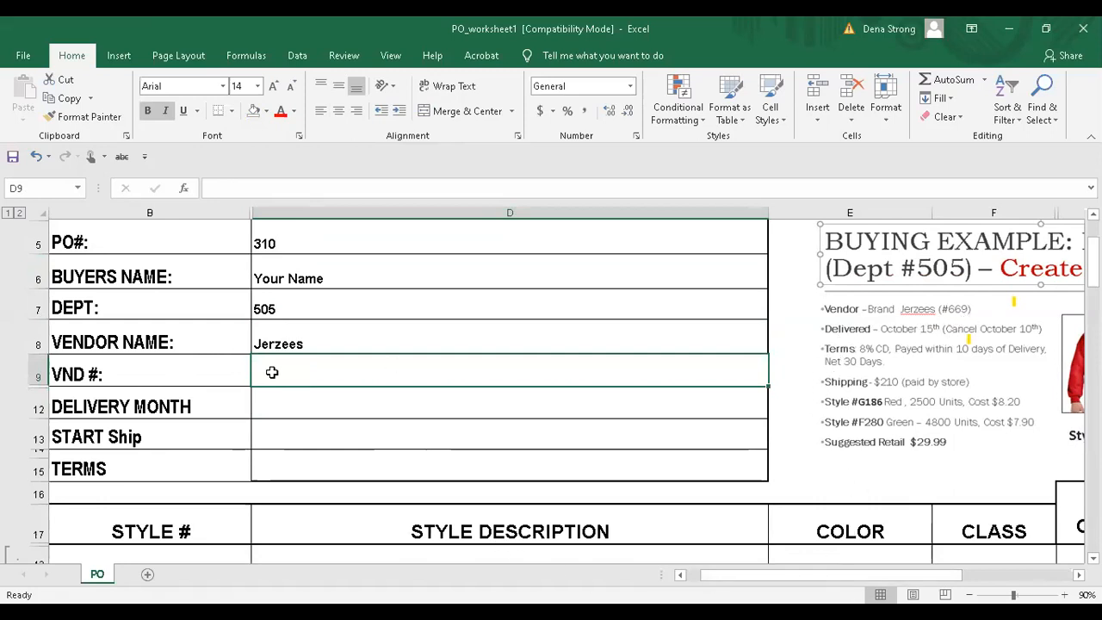
text(669)
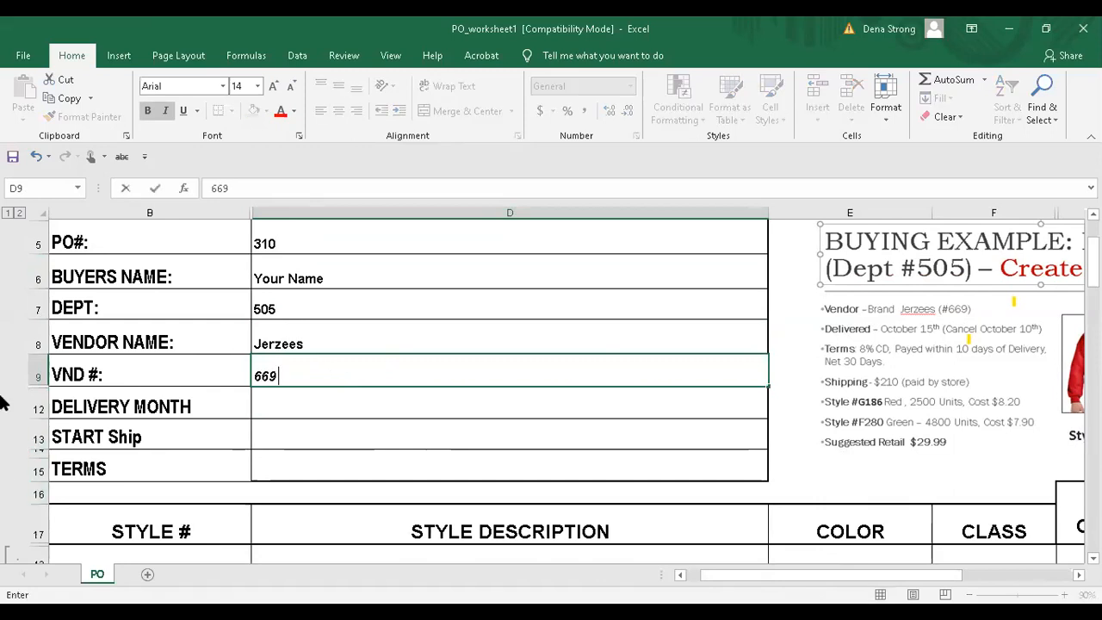
key(Return)
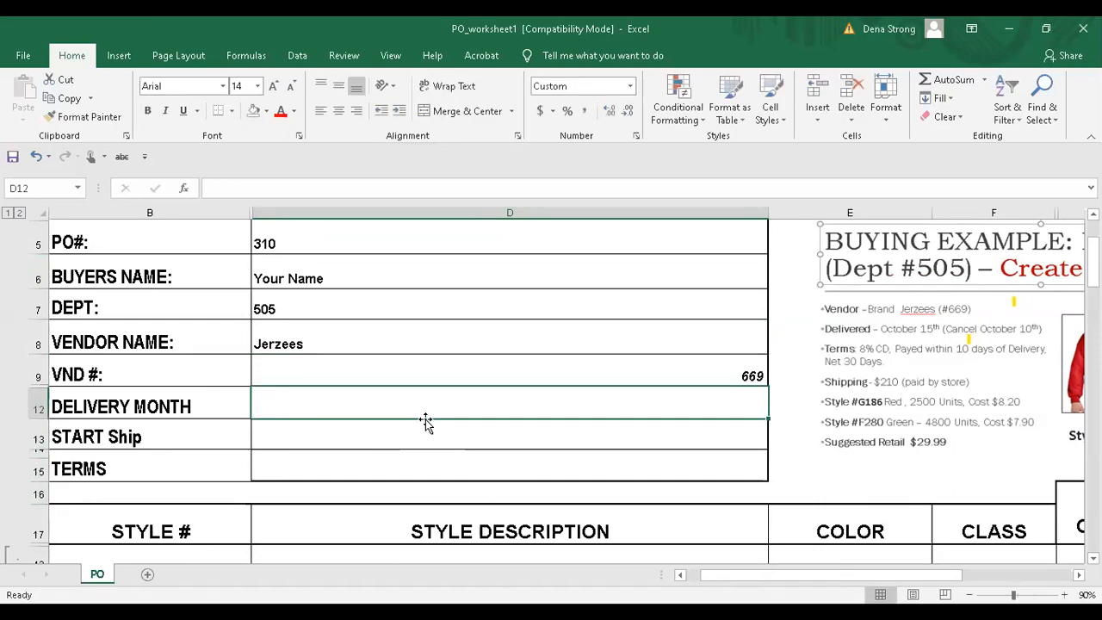
- Left-align the vendor number in D9 and enter "October" as the delivery month in D12
click(742, 373)
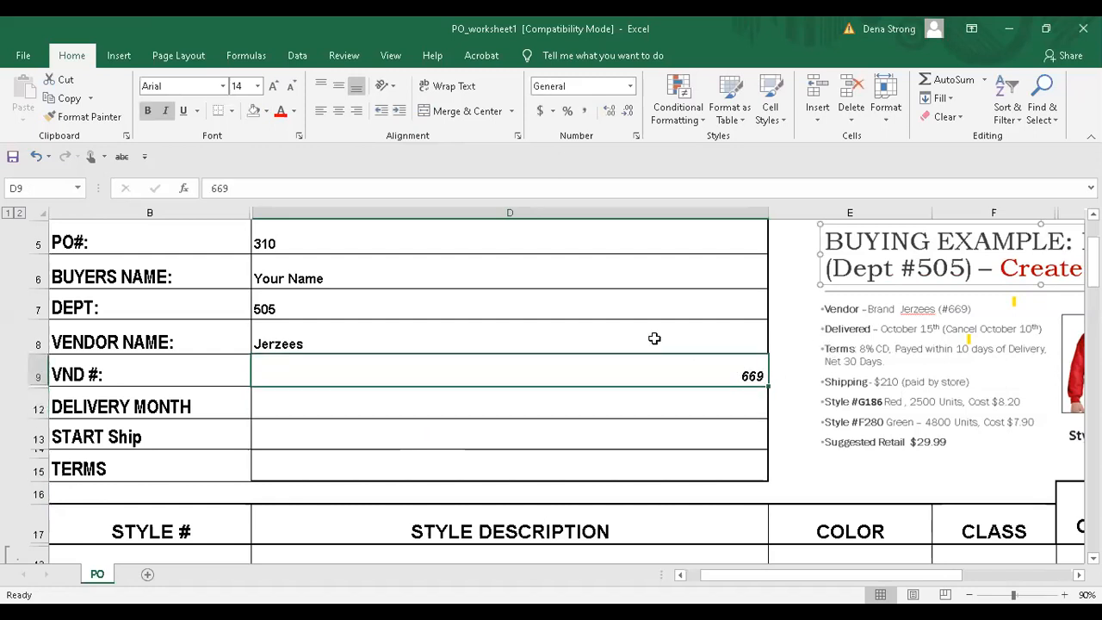
click(321, 111)
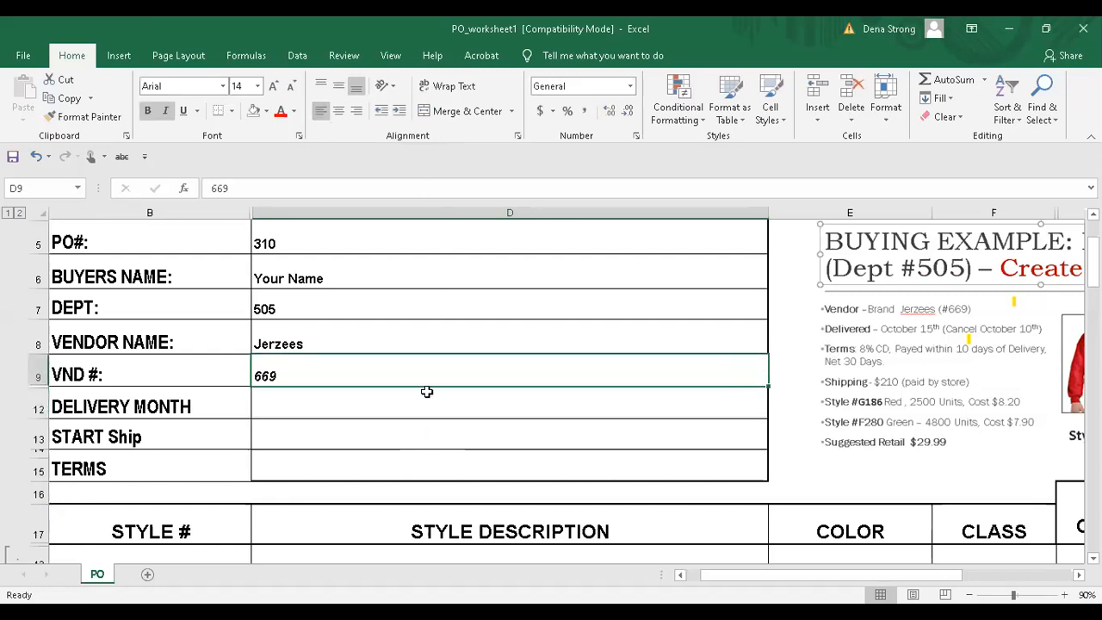
click(311, 406)
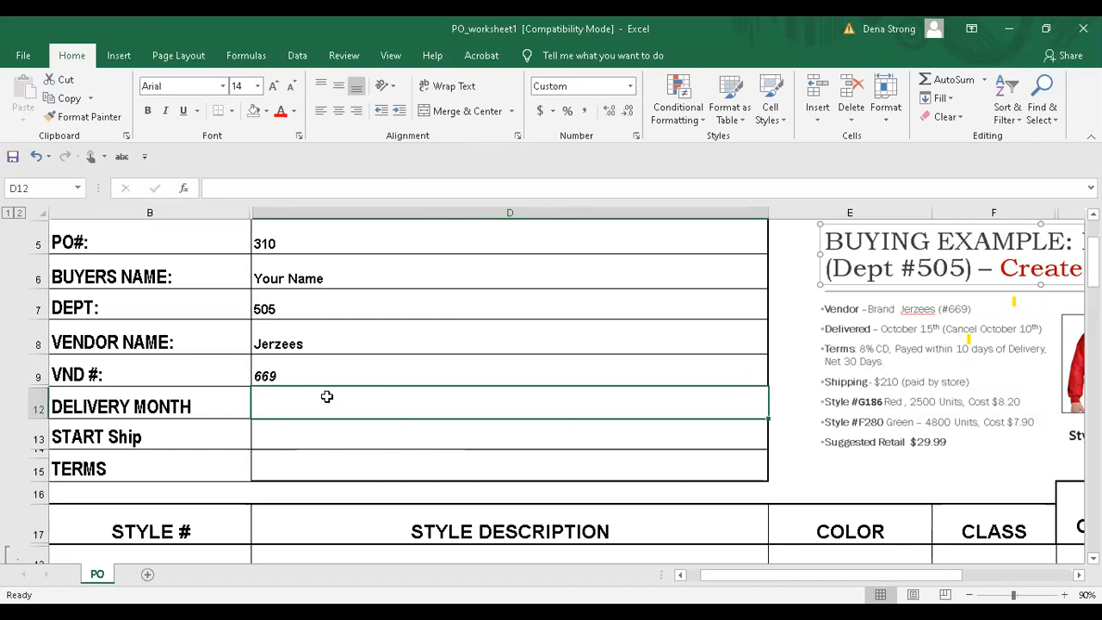
text(Oct)
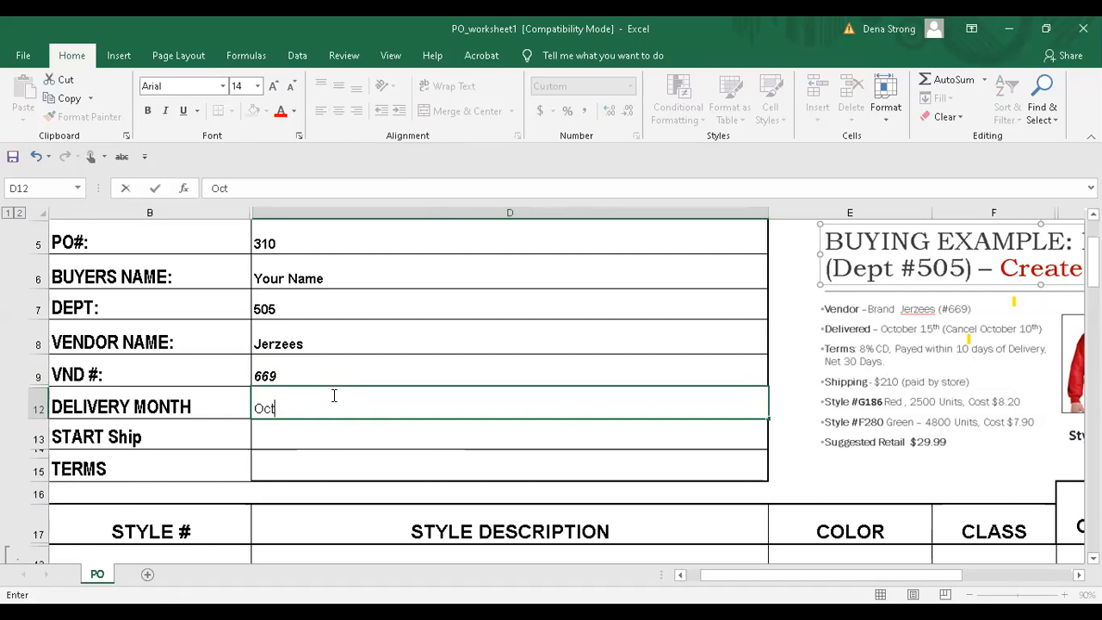
text(ober)
- Enter October 10, 2020 in the START Ship cell D13 and left-align the date
click(315, 434)
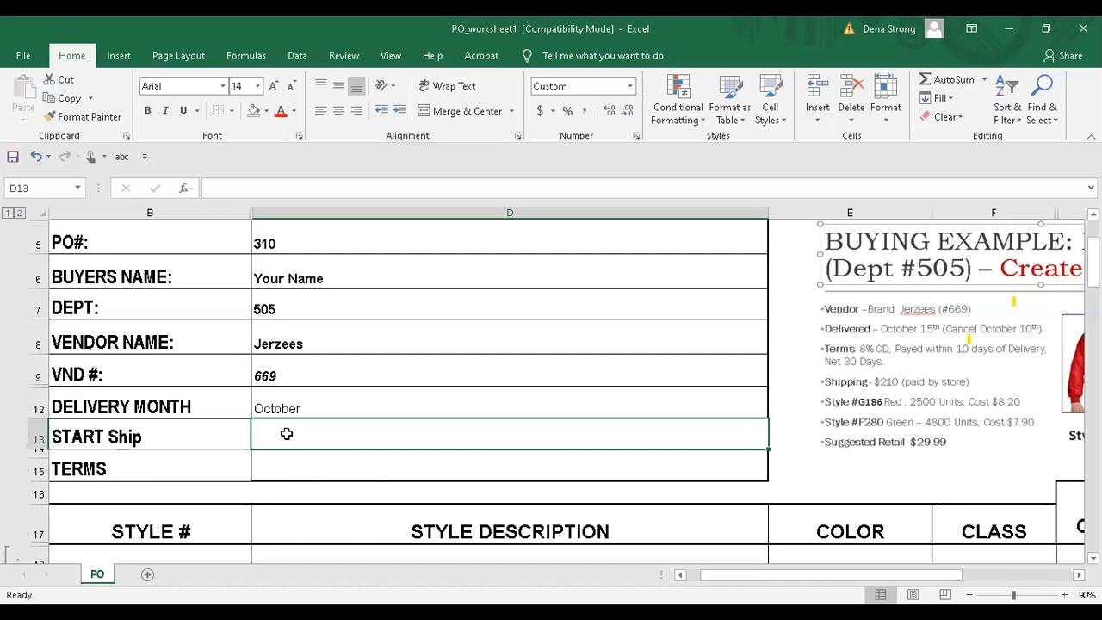
text(O)
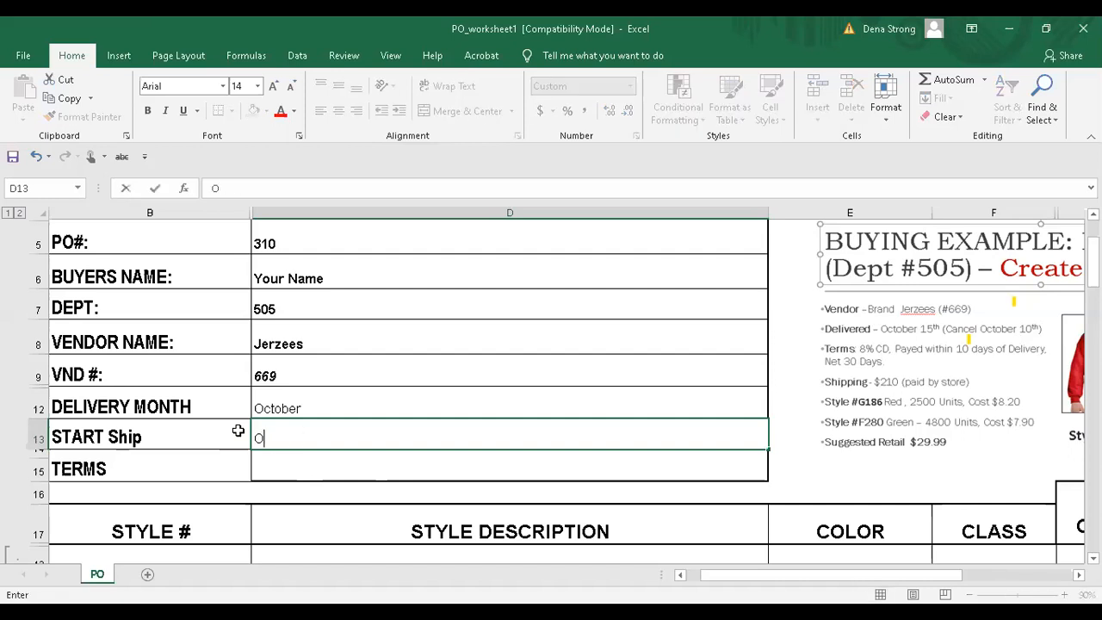
text( ctober 10, 2020)
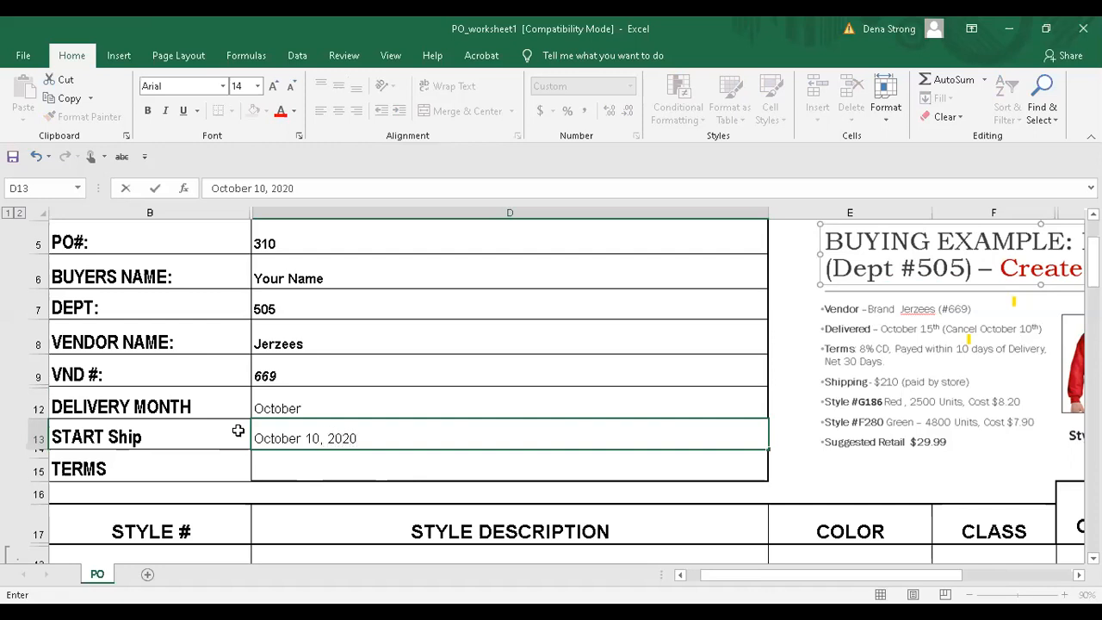
click(299, 469)
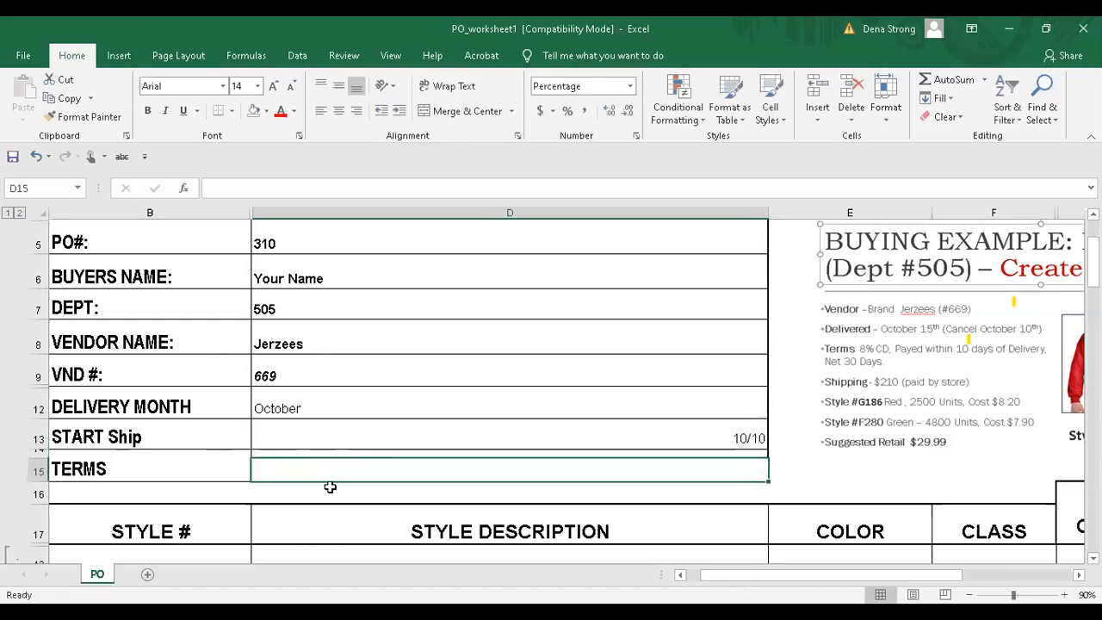
click(320, 438)
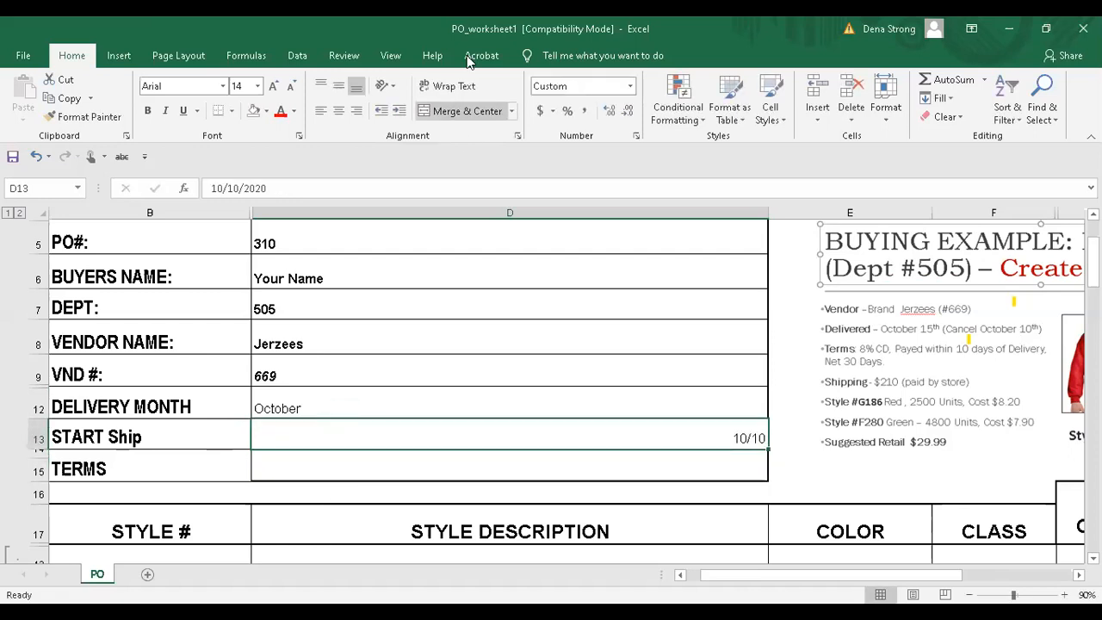
click(320, 110)
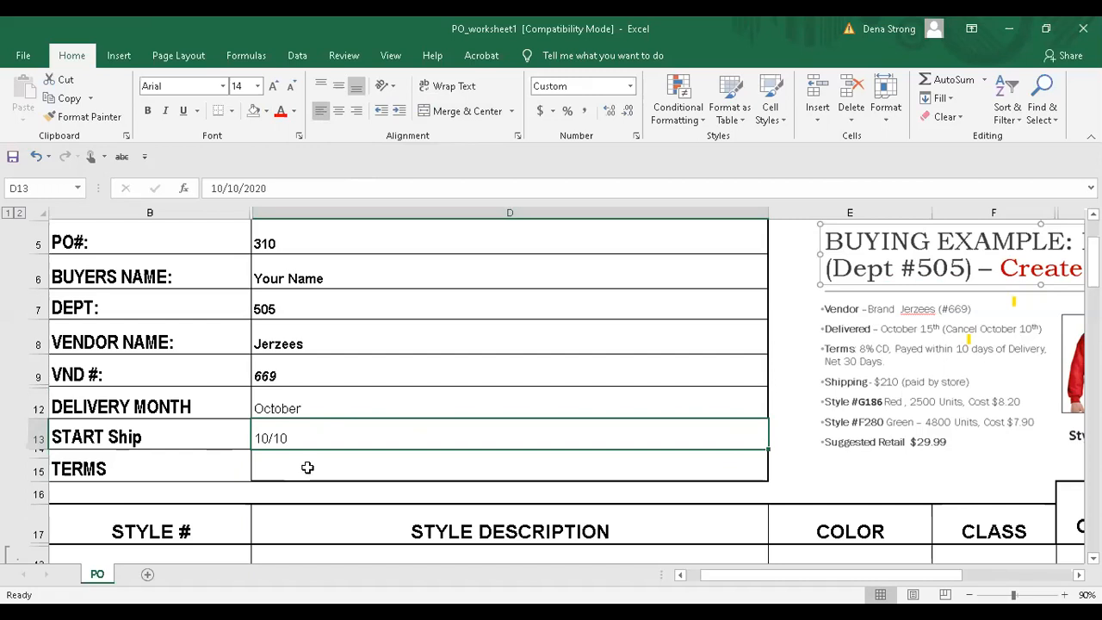
- Change the START Ship label in B13 to "Cancellation Date"
click(103, 437)
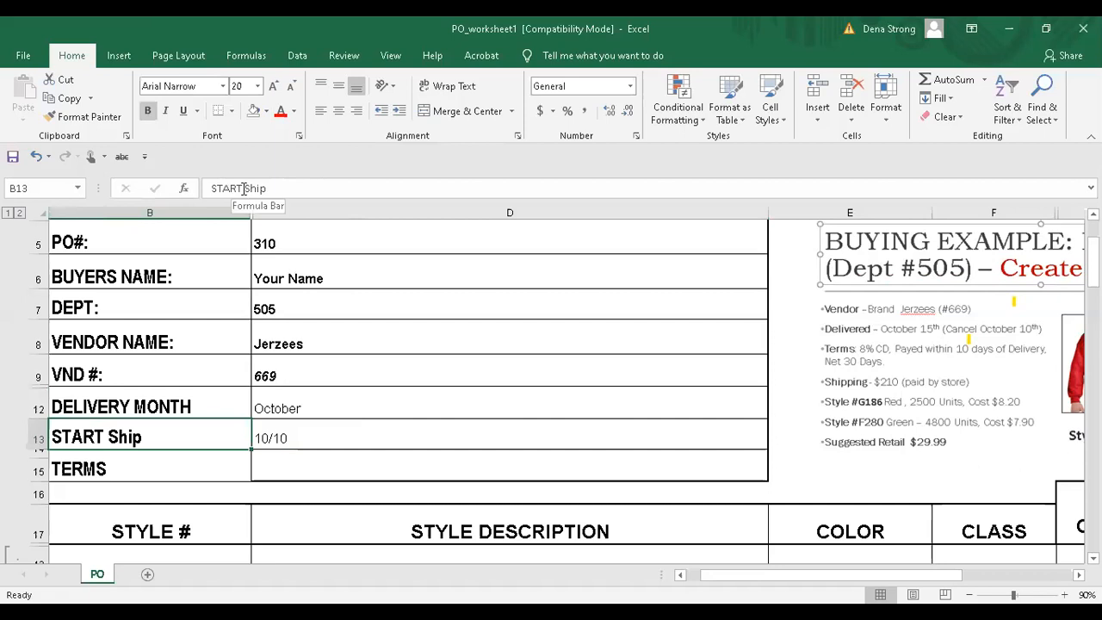
drag(243, 189, 185, 193)
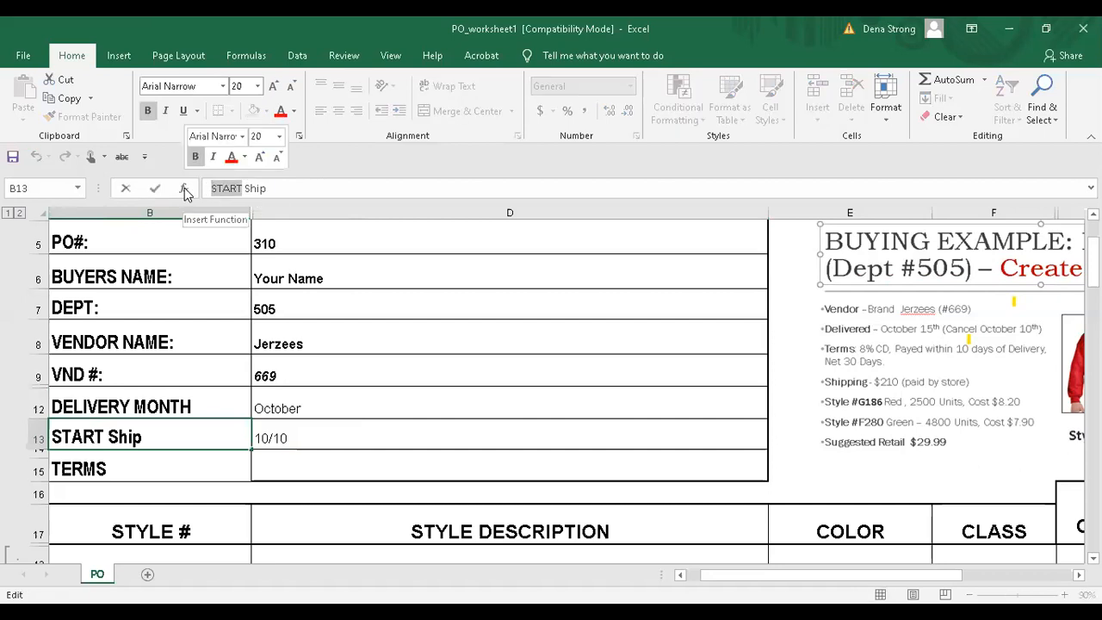
text(Cancellation)
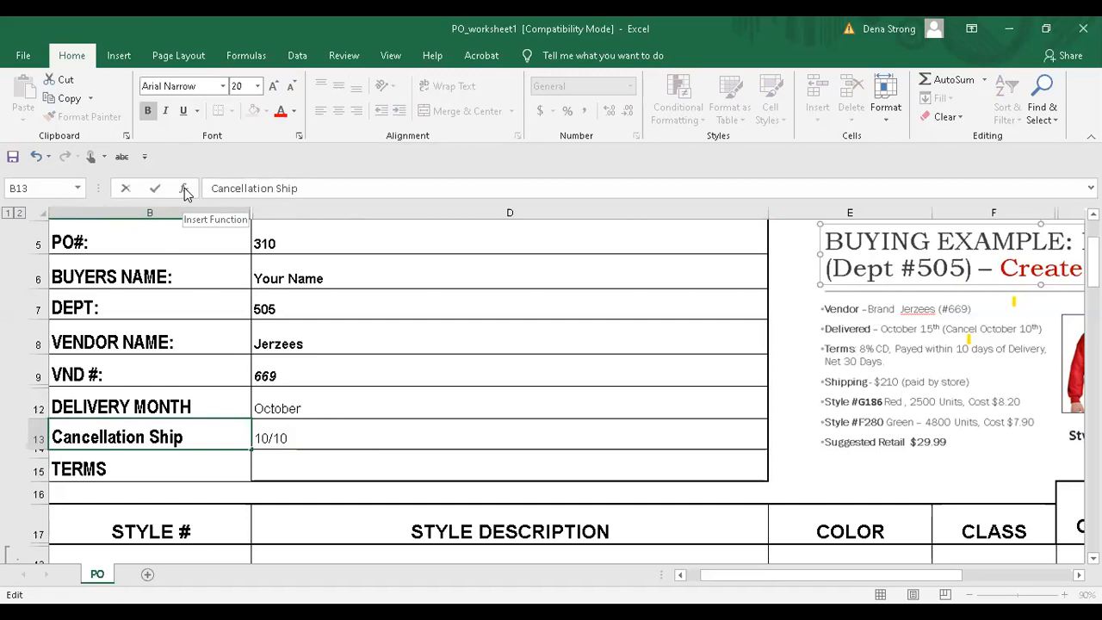
text( Date)
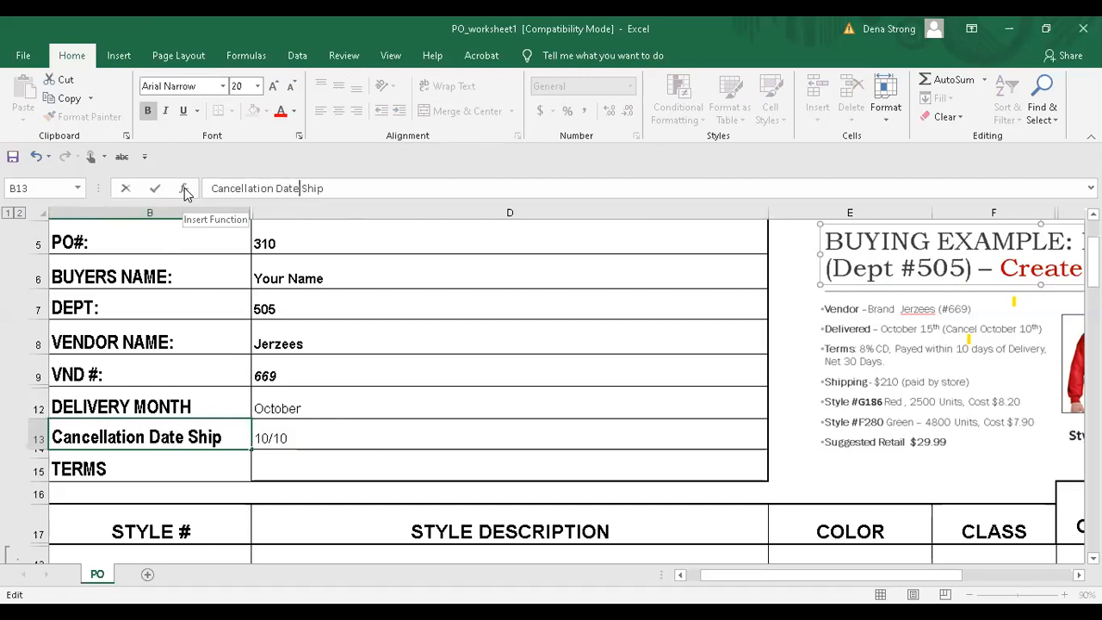
click(354, 464)
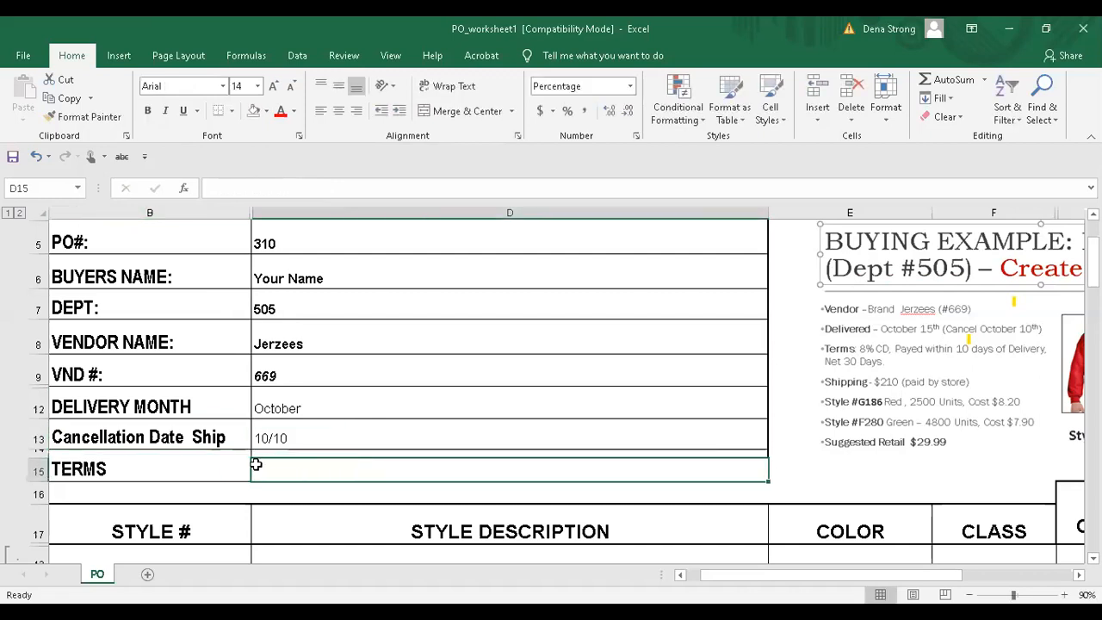
click(216, 438)
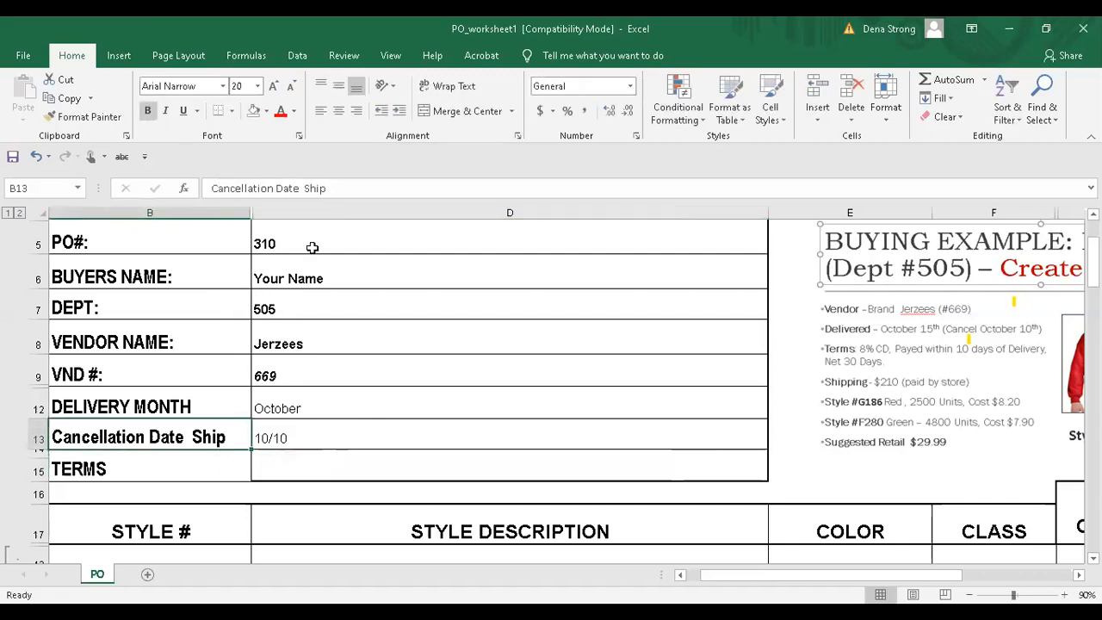
click(362, 185)
key(BackSpace)
key(BackSpace)
key(BackSpace)
key(BackSpace)
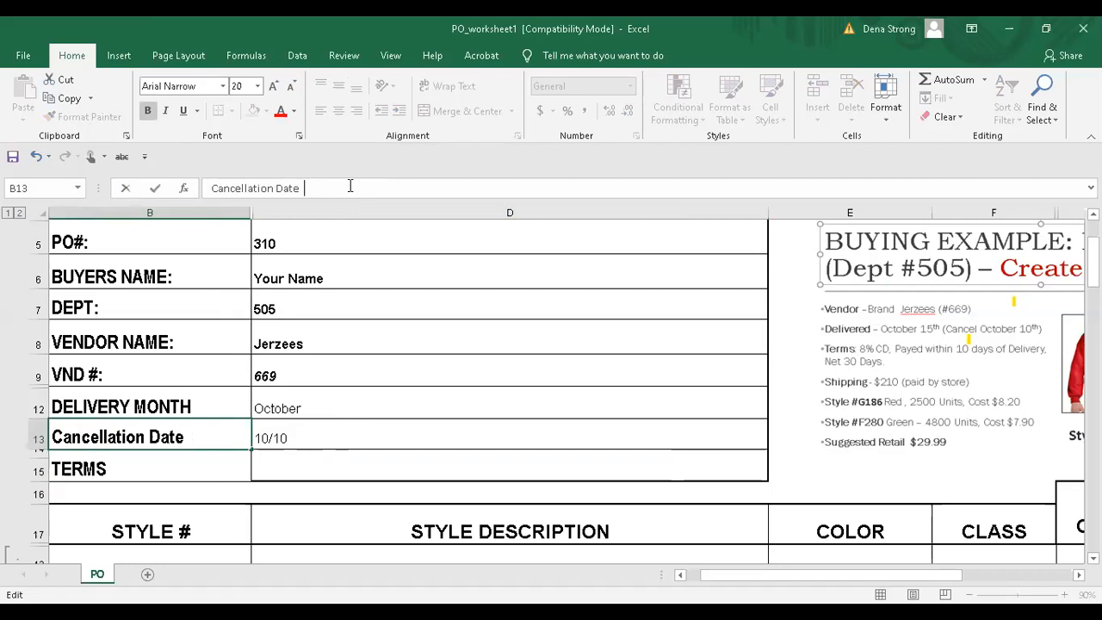
click(315, 482)
- Make the delivery month, cancellation date and terms cells D12:D15 bold
drag(295, 411, 295, 469)
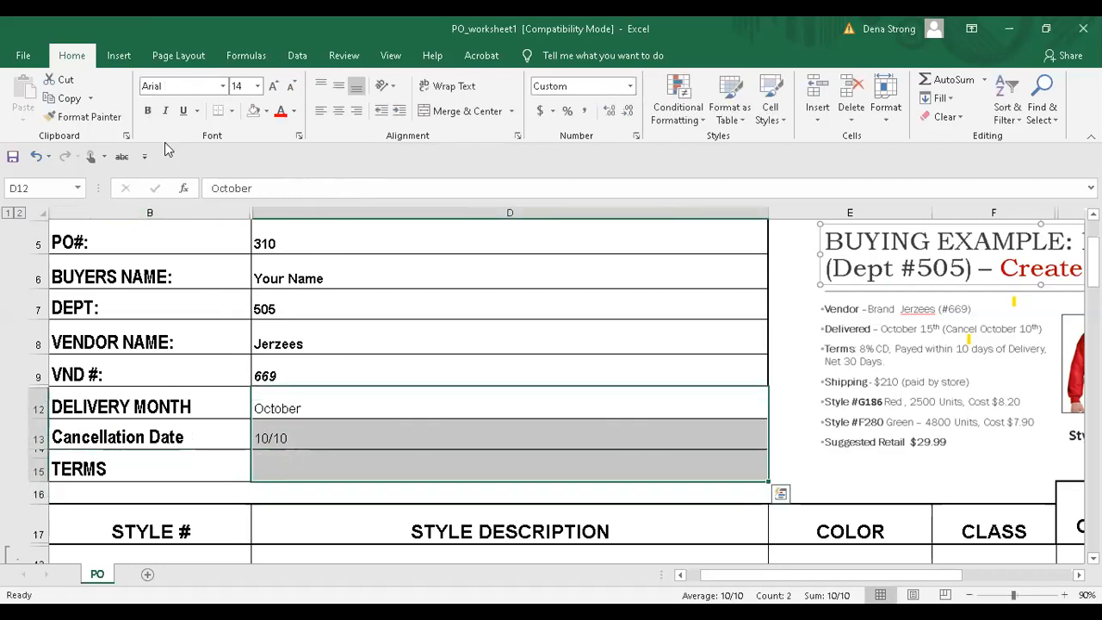
click(147, 114)
- Look up the payment terms in the buying example and begin the TERMS entry in D15 with "8/10,"
click(290, 465)
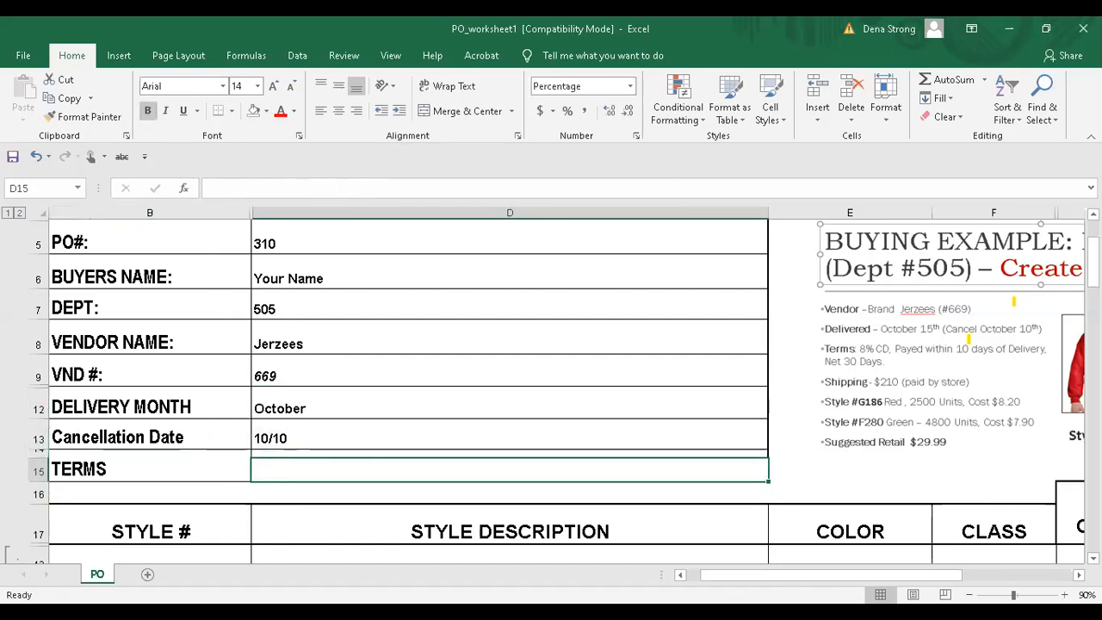
drag(779, 576, 805, 575)
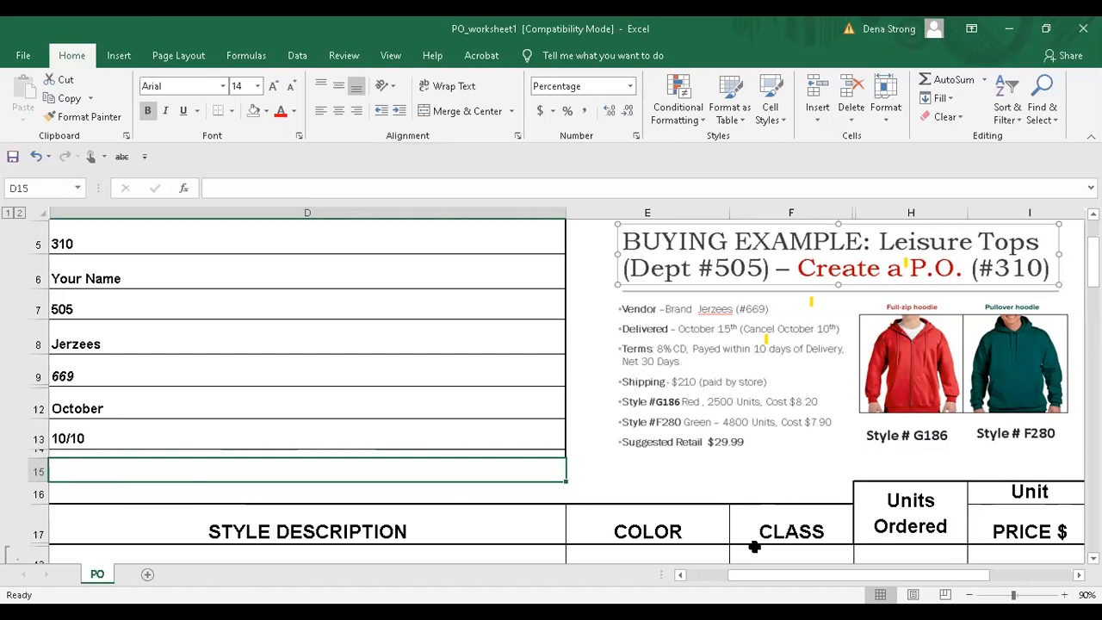
drag(797, 582, 714, 575)
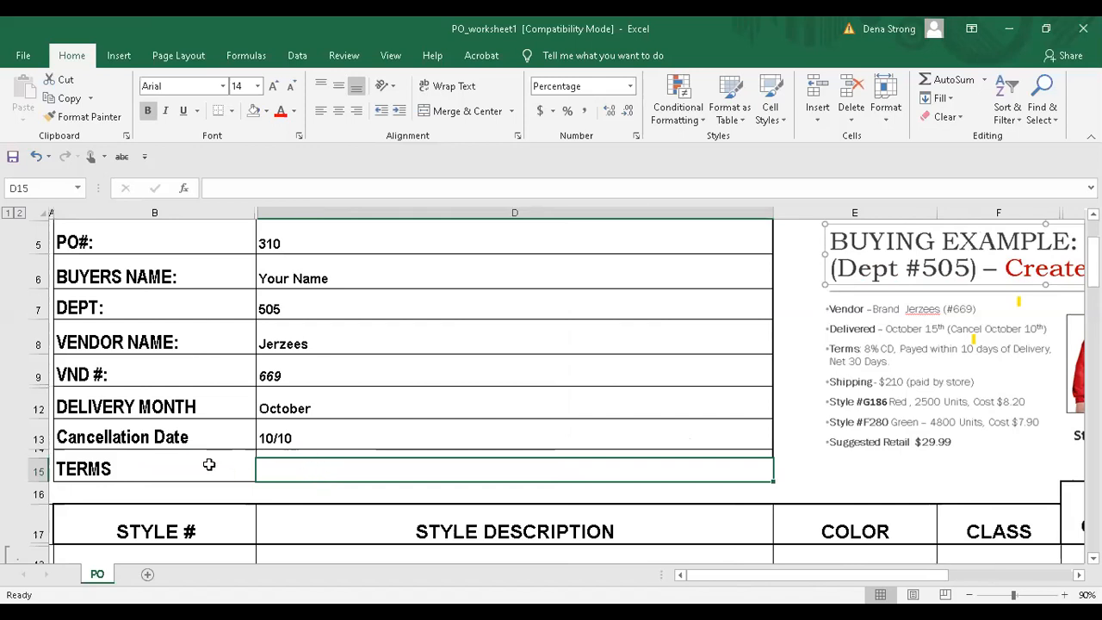
text(8%)
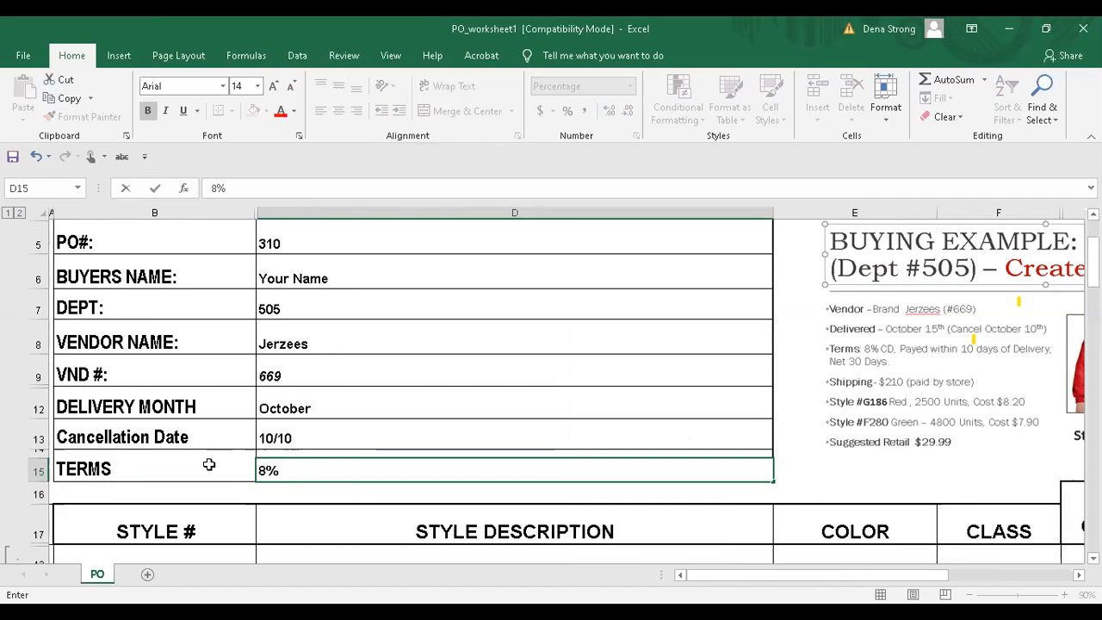
click(305, 470)
key(BackSpace)
text(/n10)
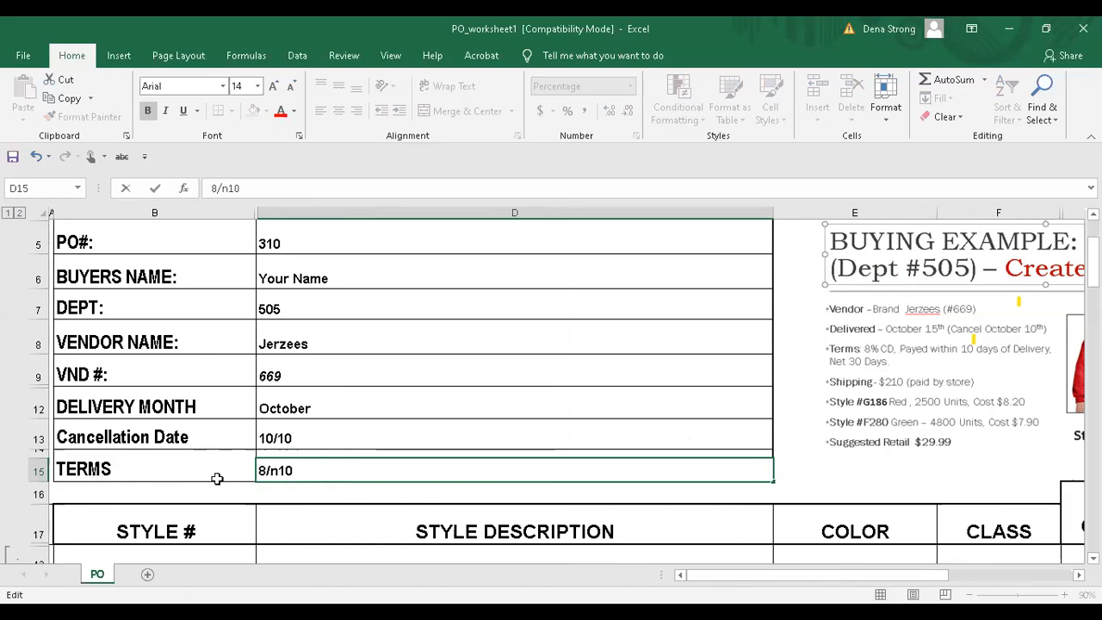
click(281, 472)
key(BackSpace)
click(345, 466)
text(,)
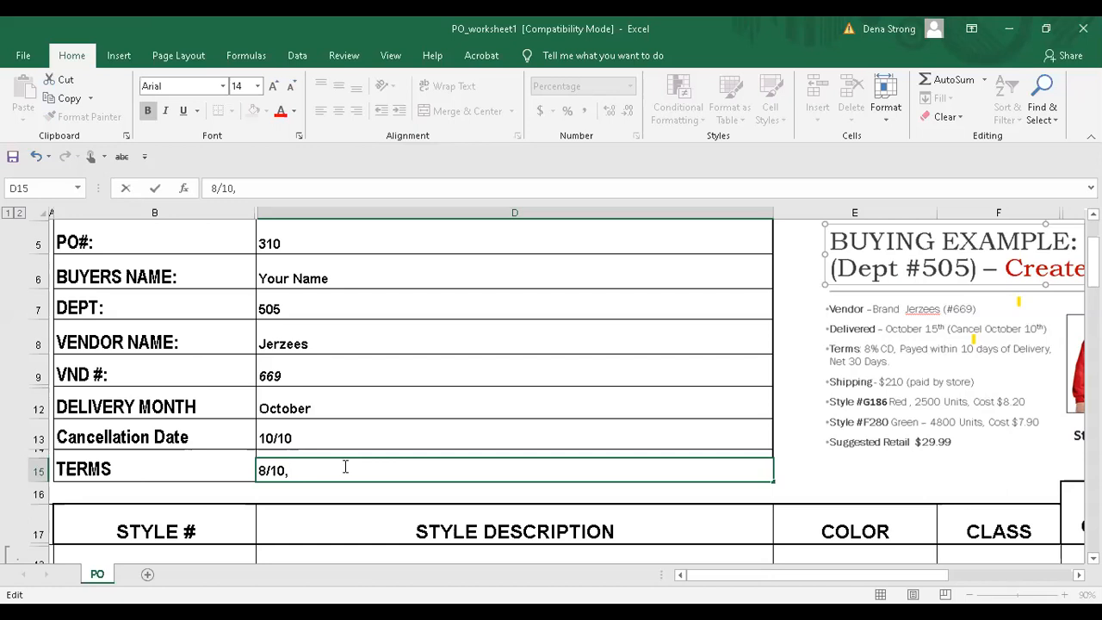
- Complete the TERMS entry in D15 so it reads "8/10, n30 ROG, FOB Jerzees"
text( n30,)
text(FOB)
text(ROG)
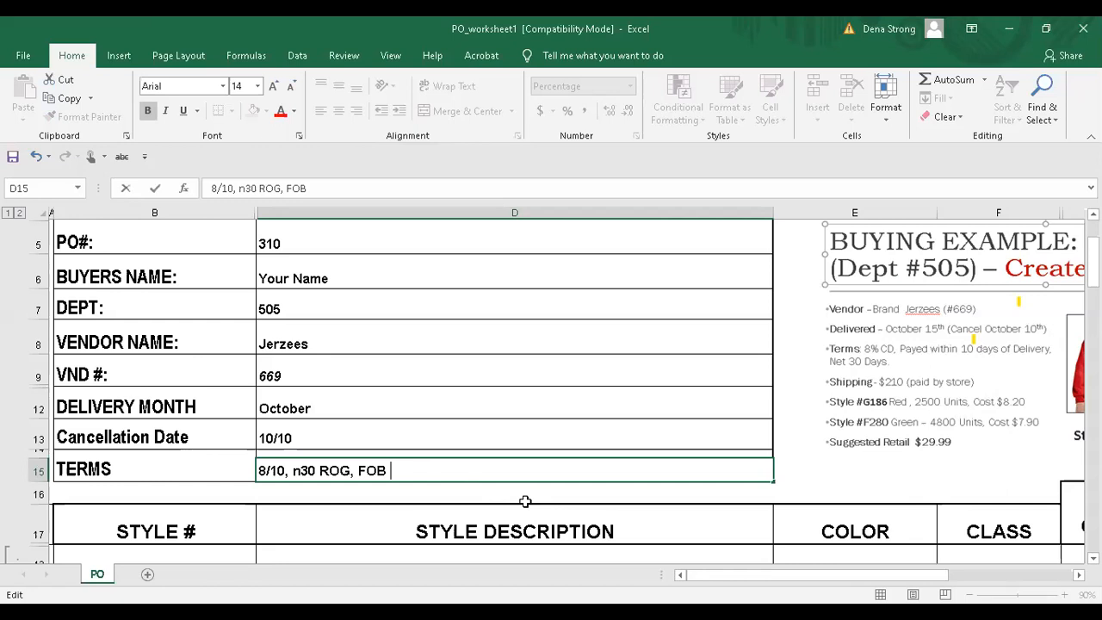
text(Jerzees)
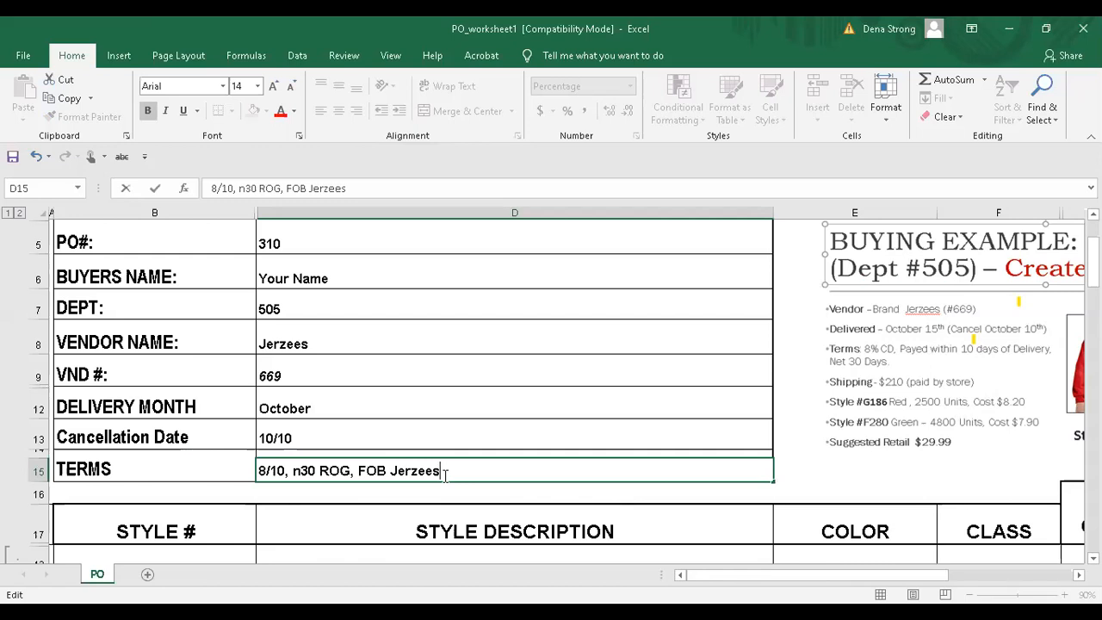
click(801, 485)
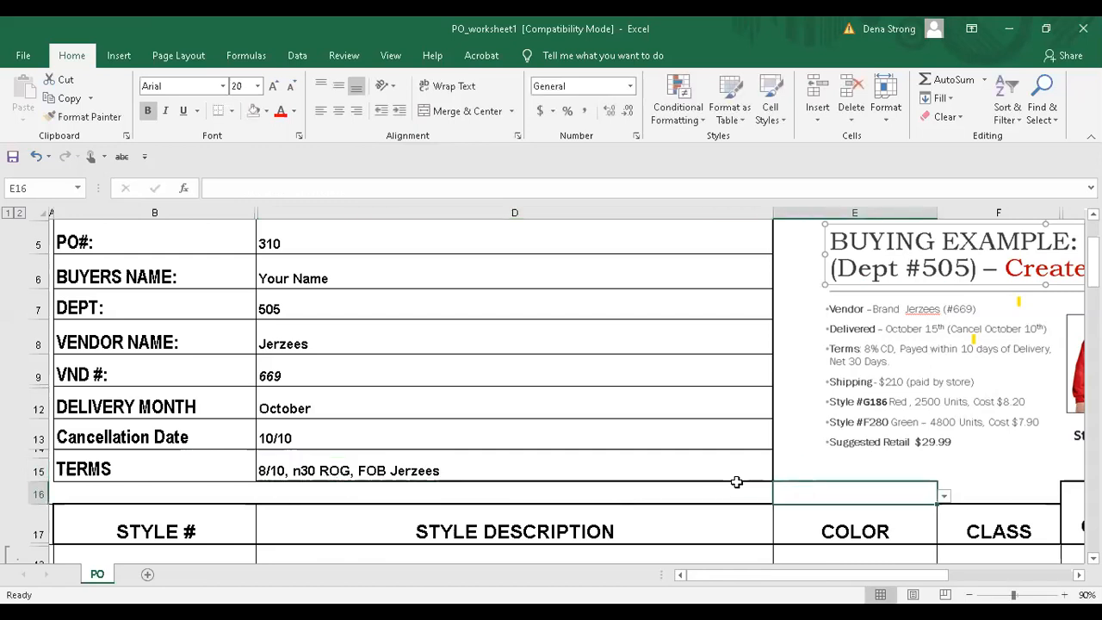
click(409, 470)
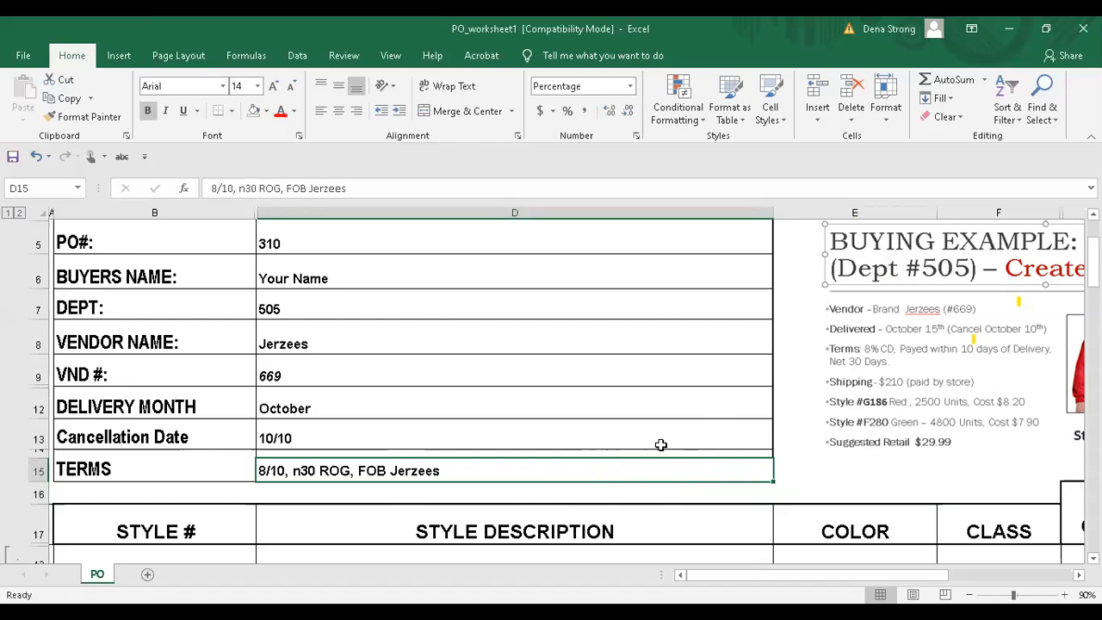
- Check the styles in the buying example and enter G186 in the first STYLE # cell, B43
scroll(695, 442, down, 1)
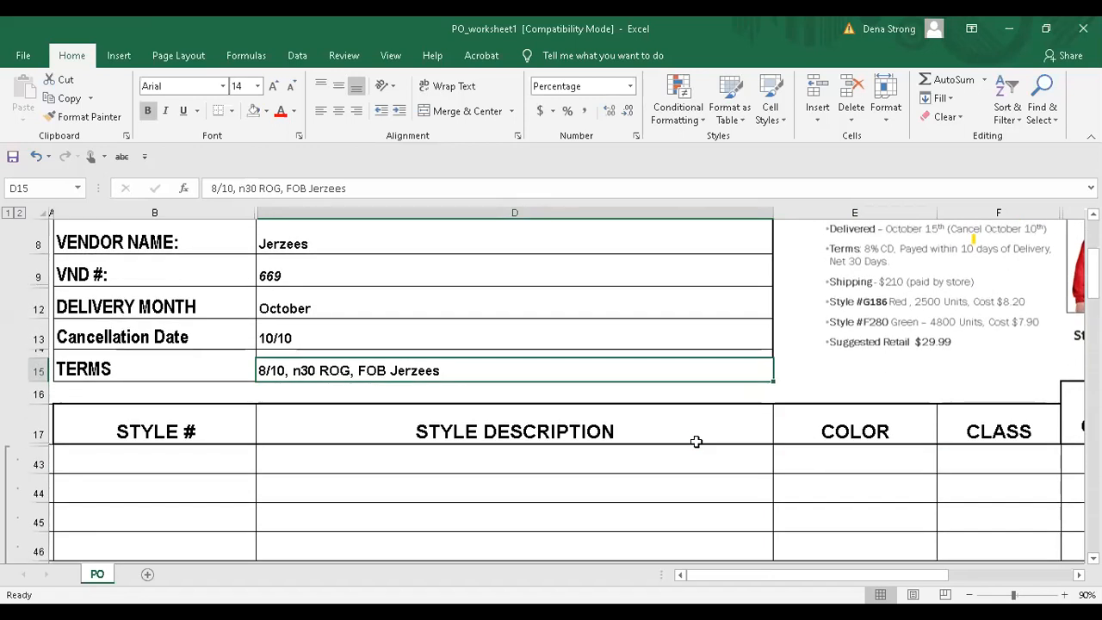
drag(843, 579, 885, 575)
scroll(1020, 482, up, 1)
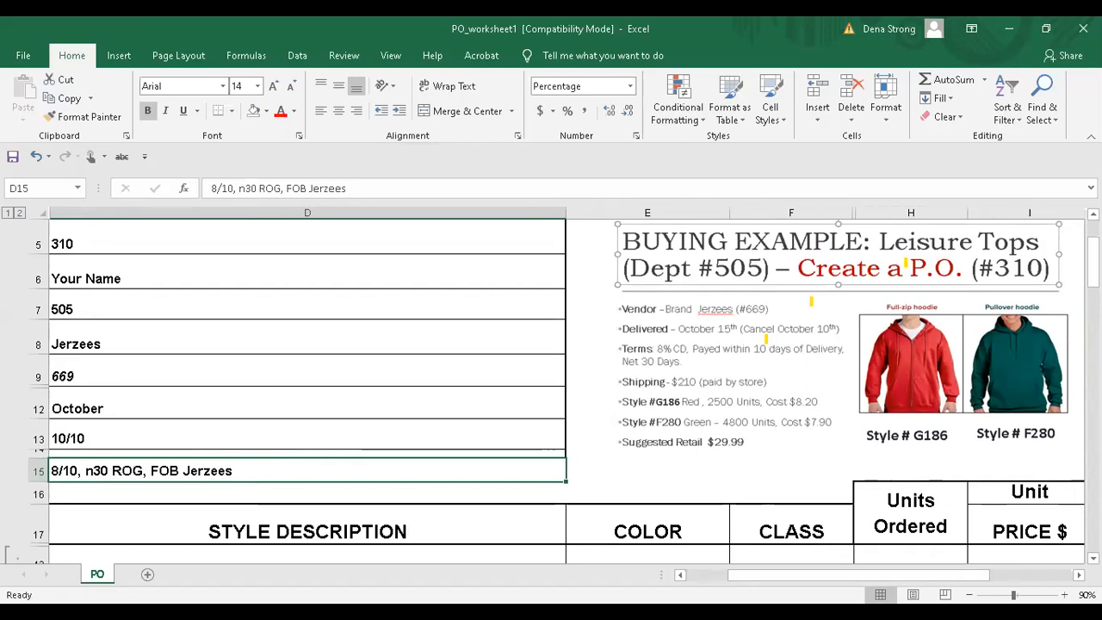
drag(878, 578, 837, 578)
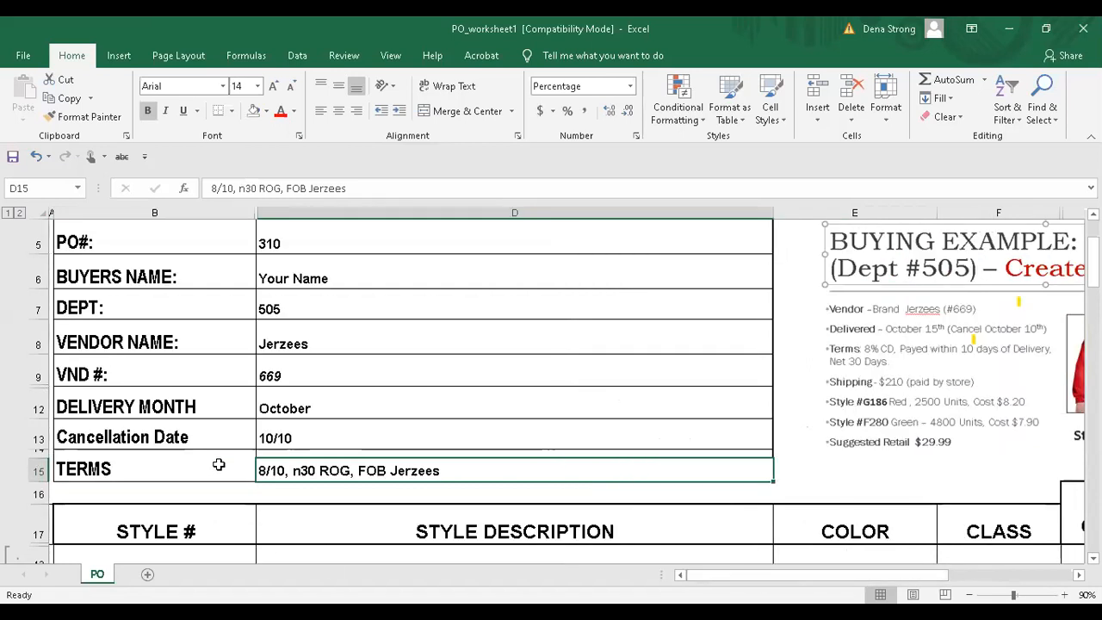
scroll(217, 464, down, 1)
click(217, 466)
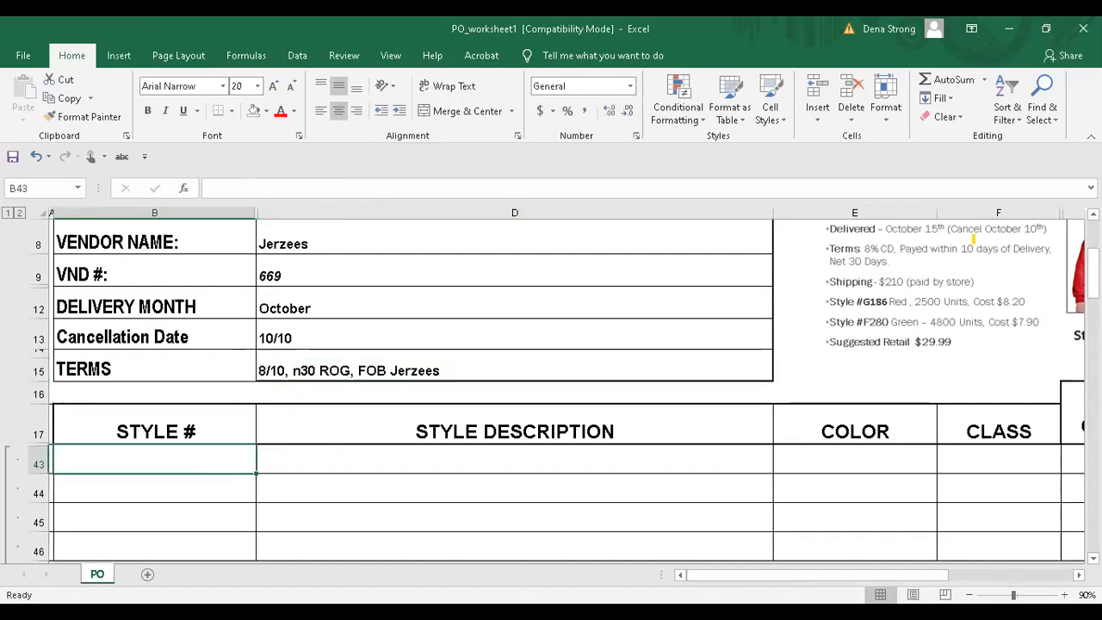
drag(848, 579, 889, 583)
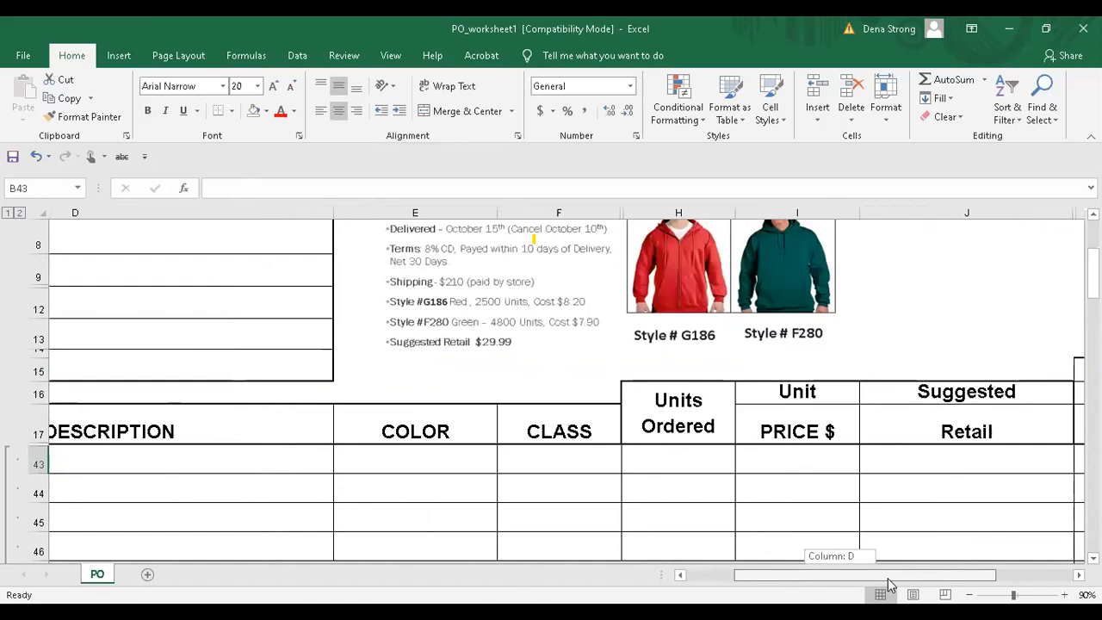
drag(889, 584, 275, 590)
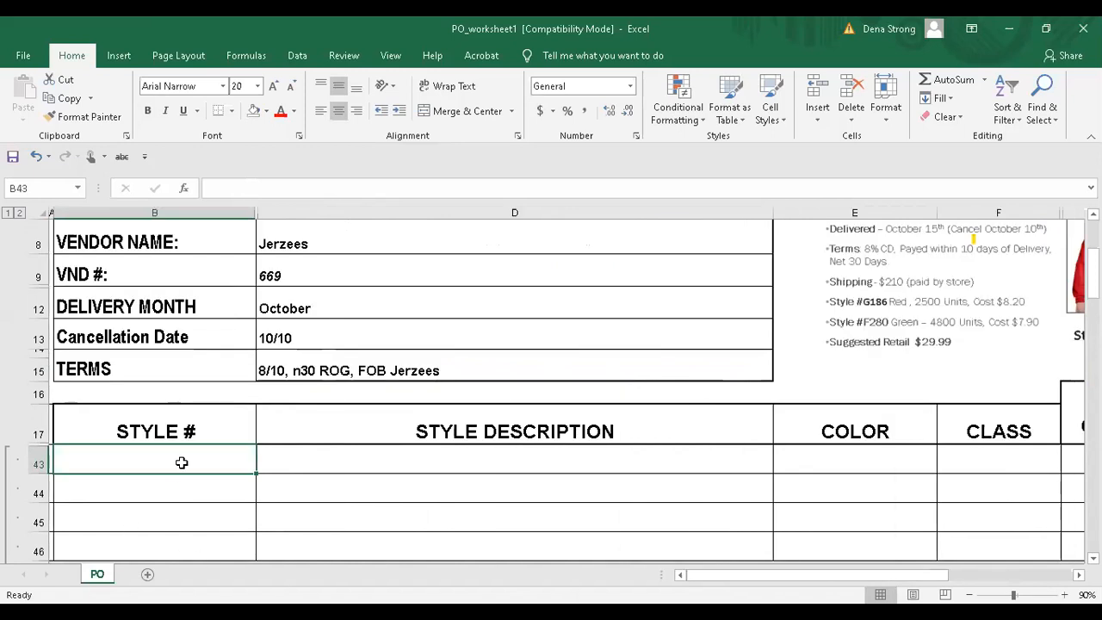
text(G186)
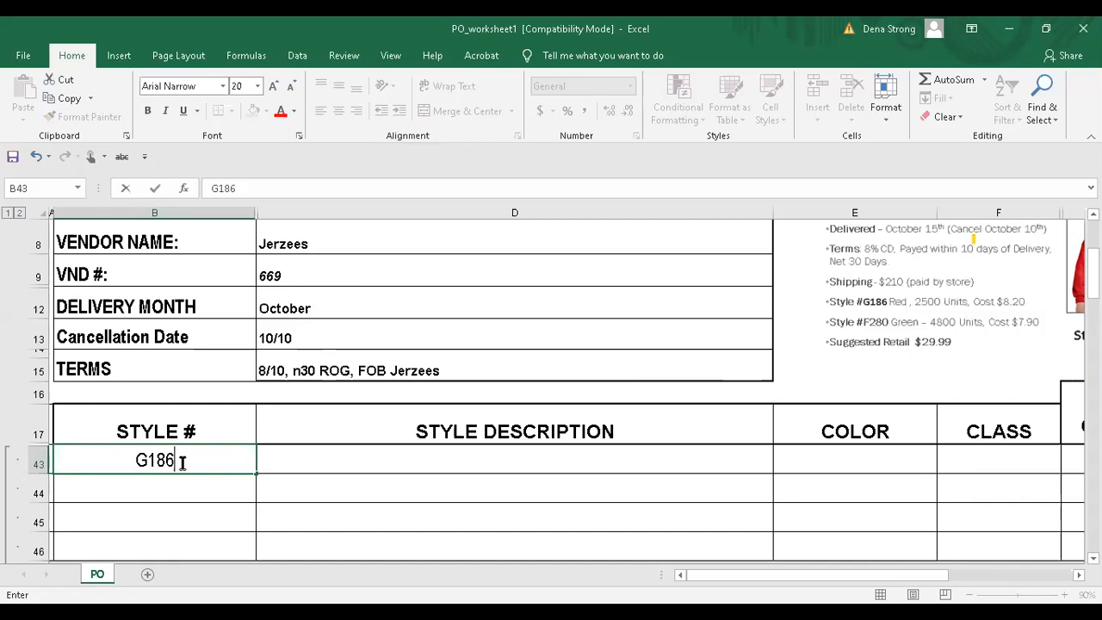
- Enter "Full Zip Hoodie" as the style description for G186 in D43
click(423, 461)
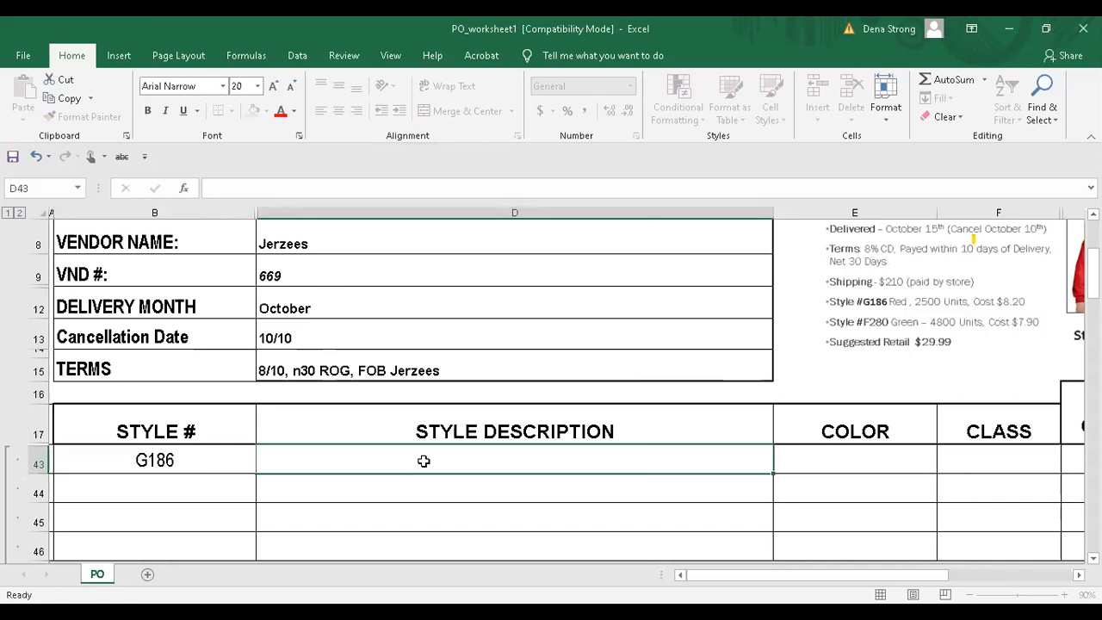
drag(892, 582, 935, 581)
scroll(952, 519, up, 1)
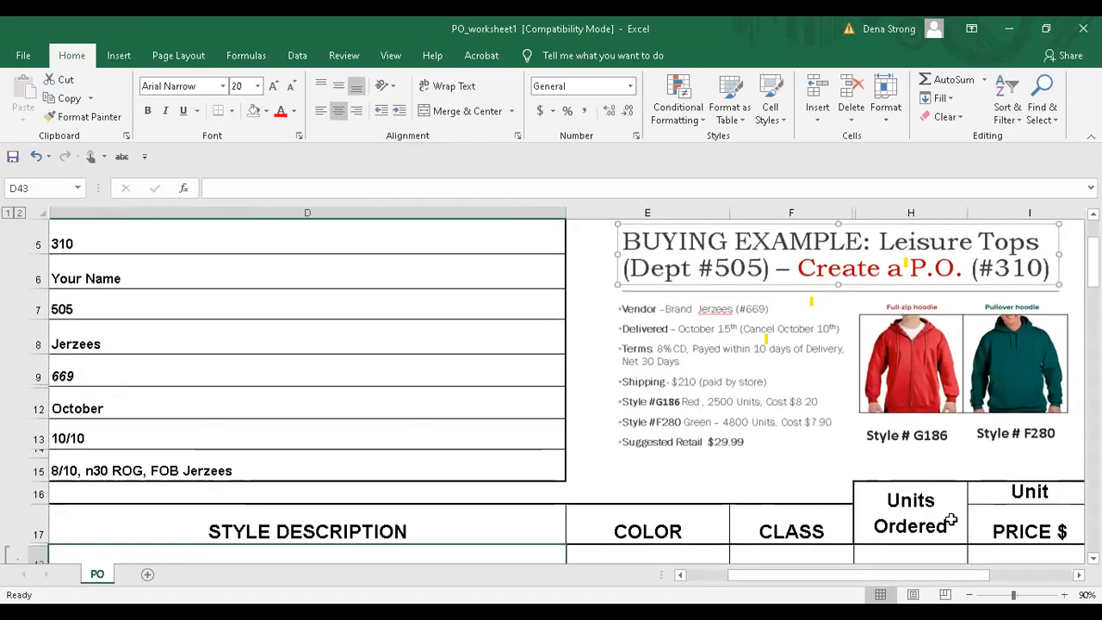
scroll(952, 519, down, 1)
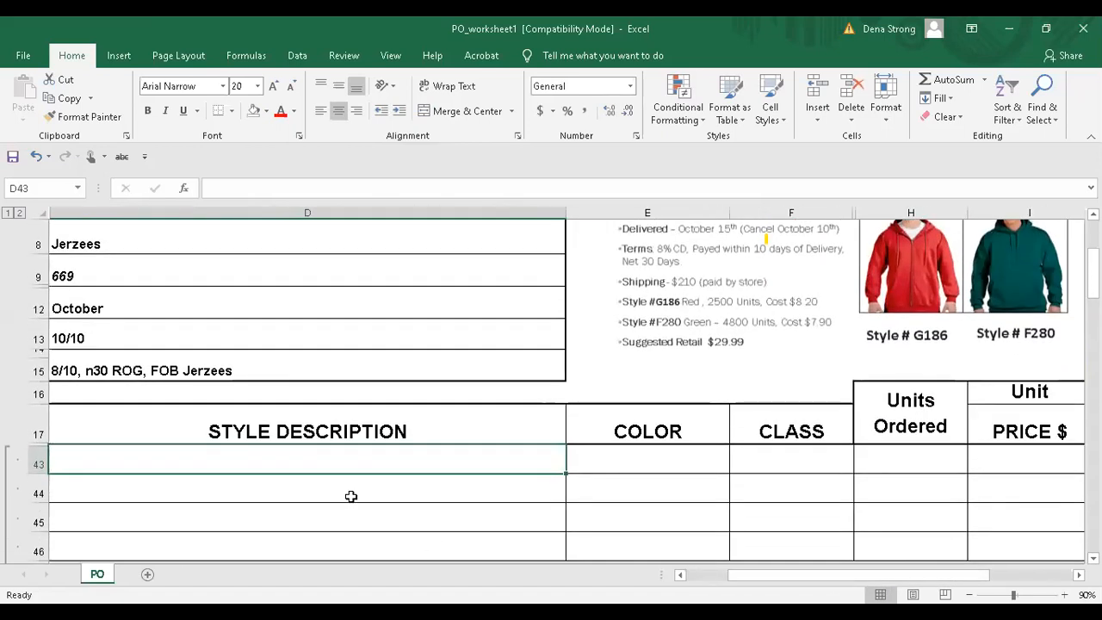
text(F)
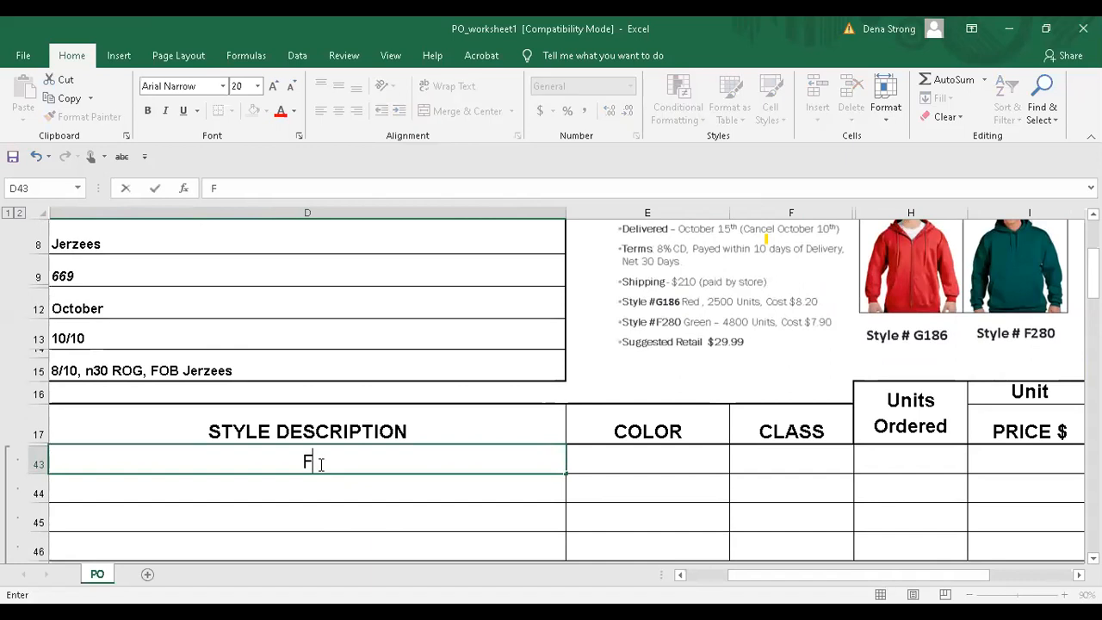
text(ull Zip )
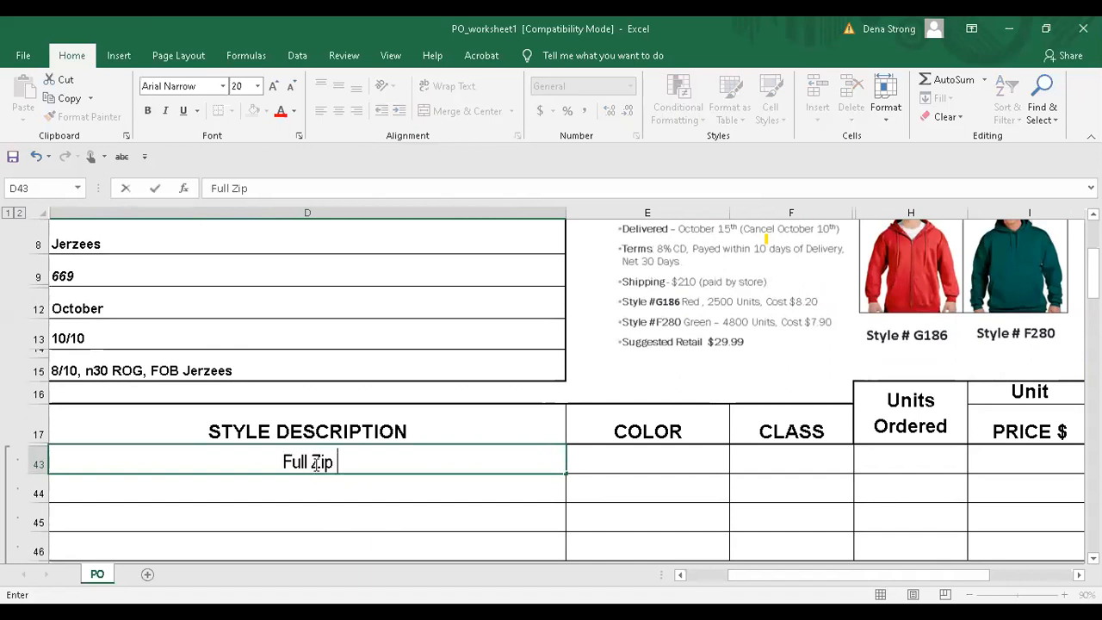
text(Hoodie)
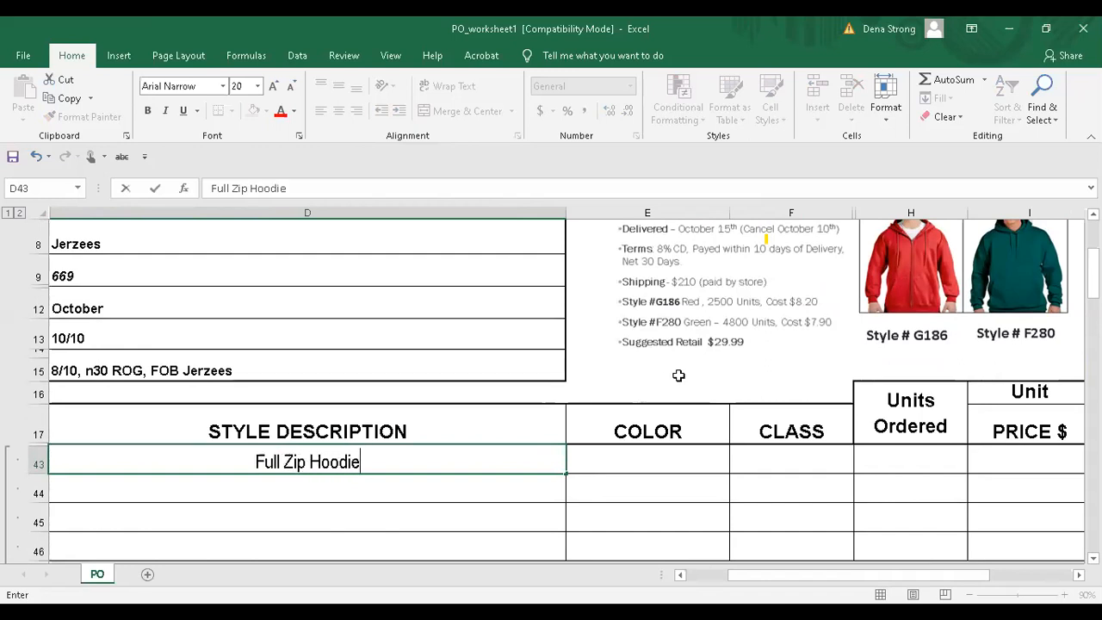
click(730, 375)
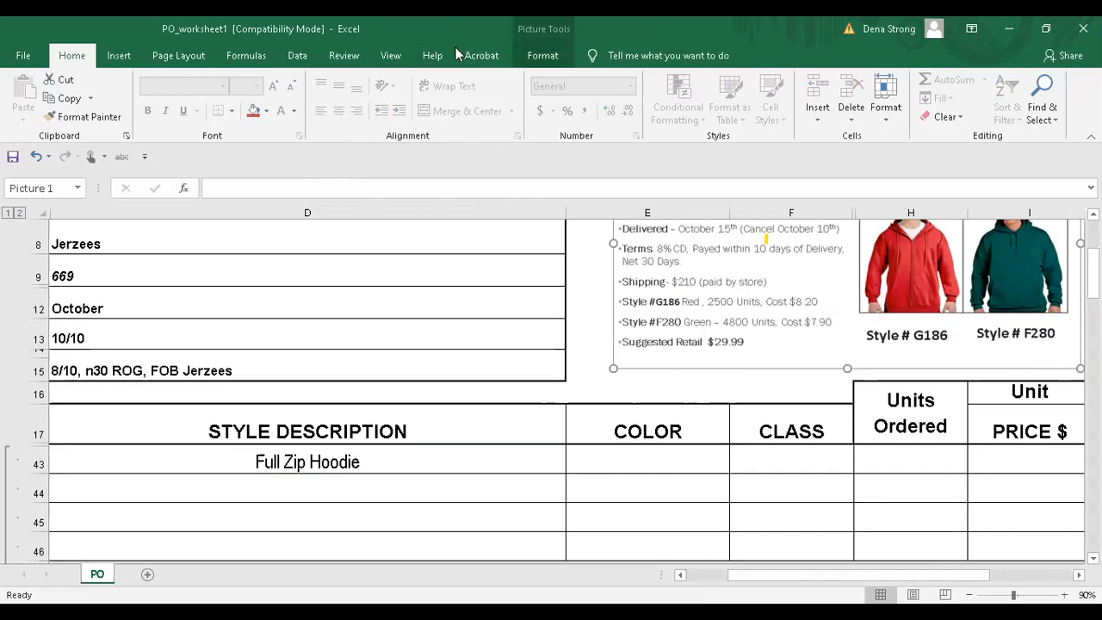
key(Escape)
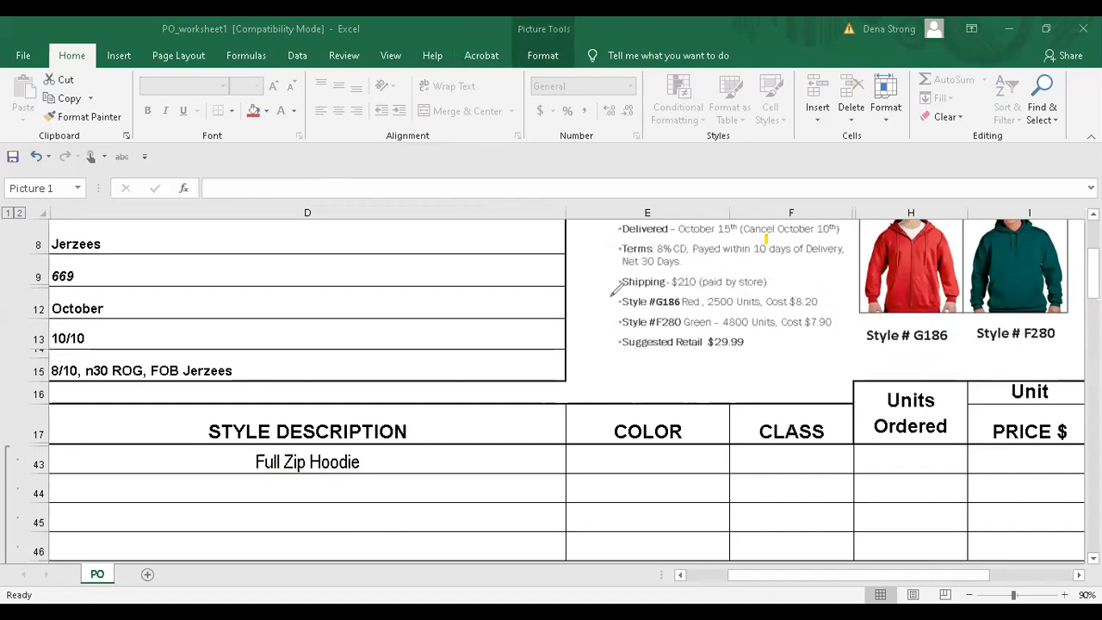
- Enter Red as the color in E43 and Hoodie as the class in F43 for style G186
mouse_move(610, 294)
mouse_down()
mouse_move(606, 307)
mouse_move(656, 318)
mouse_move(850, 299)
mouse_move(790, 280)
mouse_move(616, 290)
mouse_up()
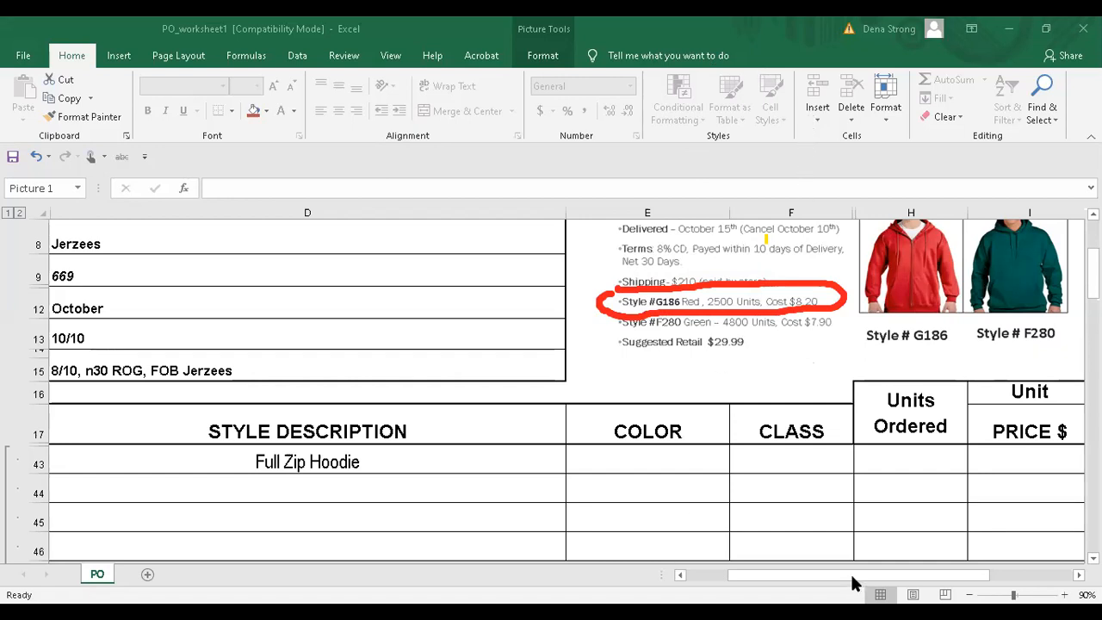
click(720, 344)
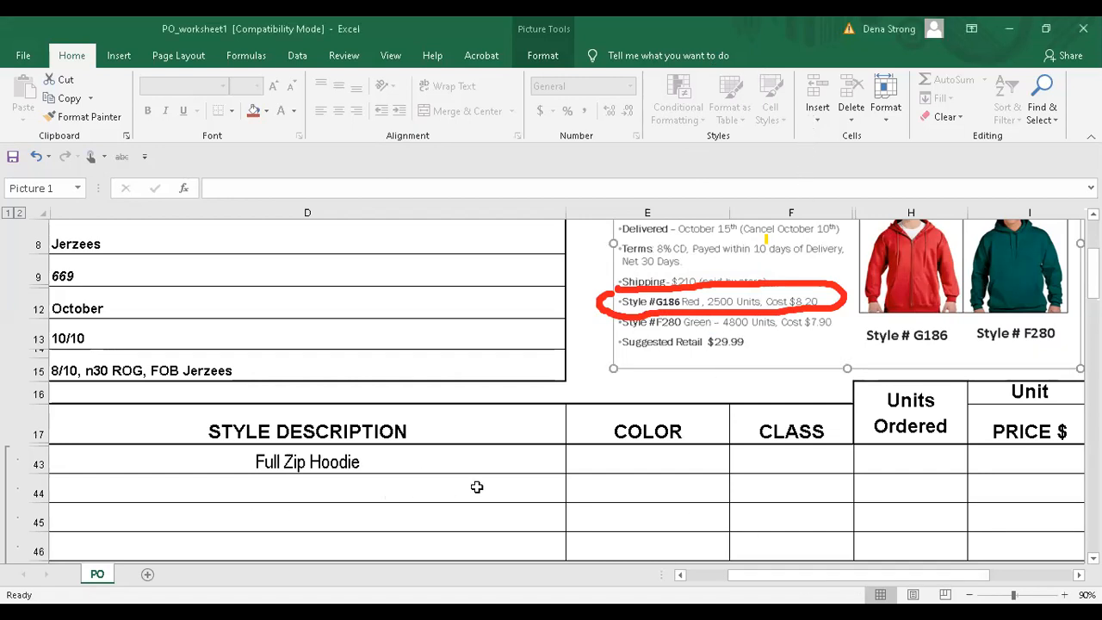
click(637, 456)
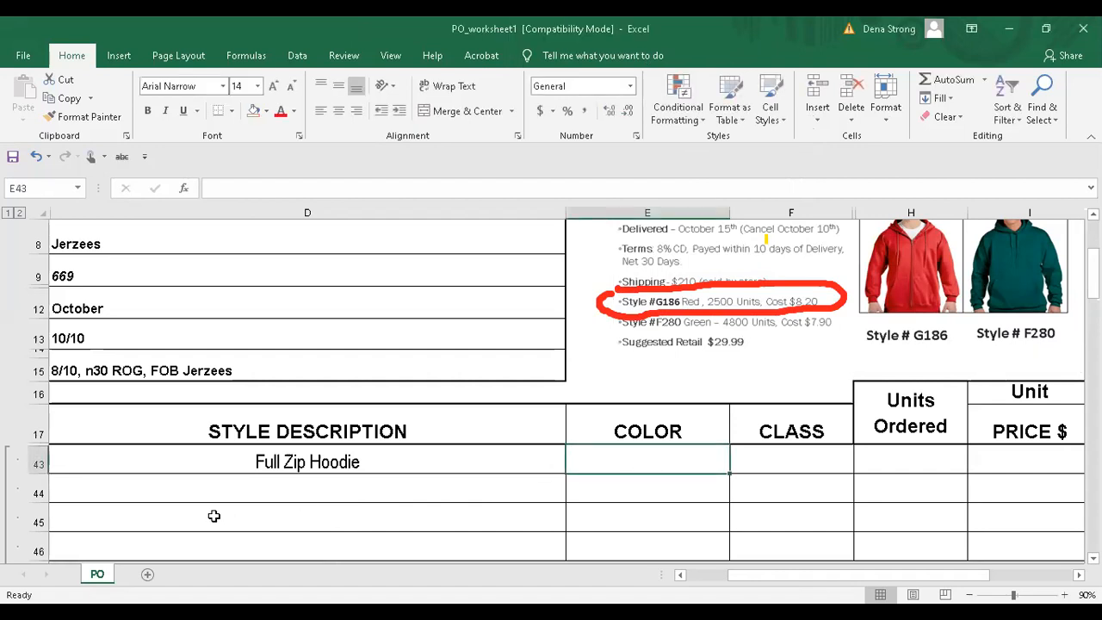
text(Red)
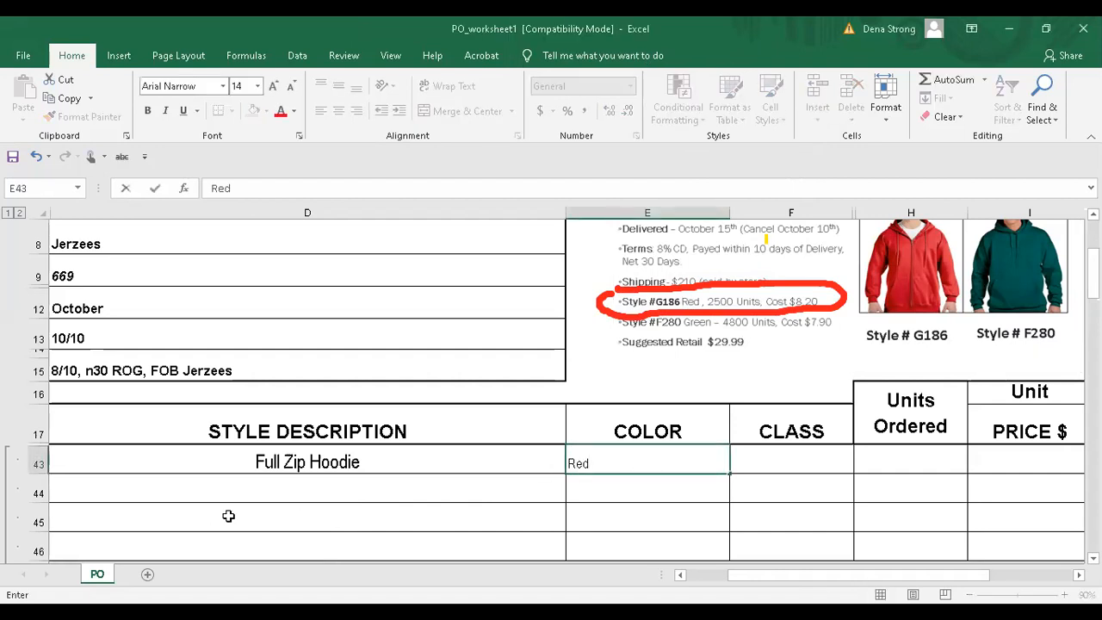
click(787, 462)
click(629, 463)
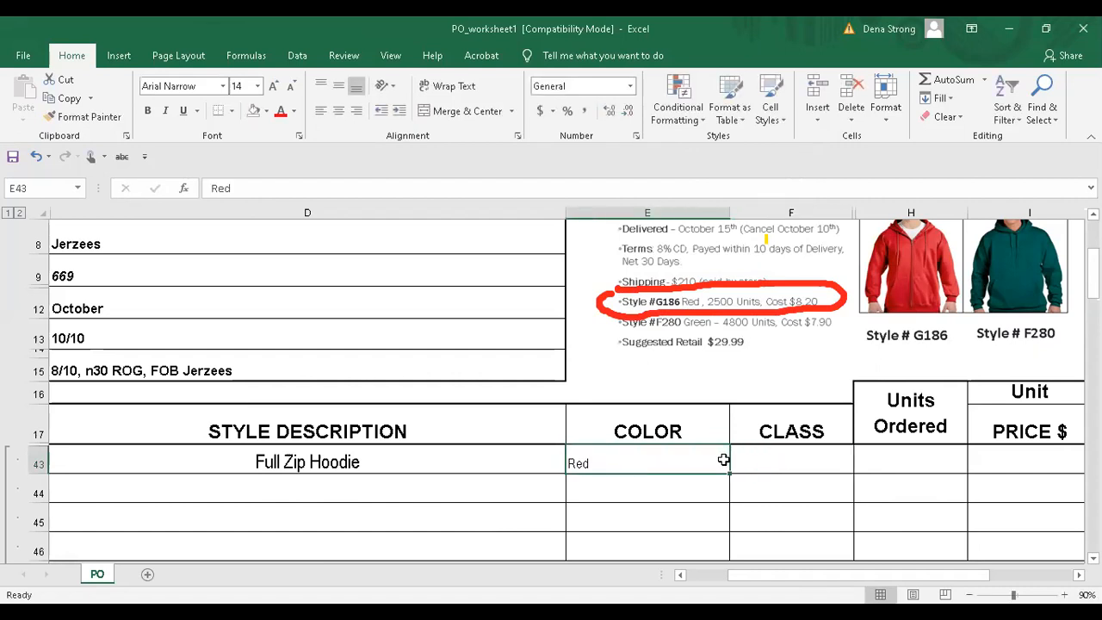
click(775, 454)
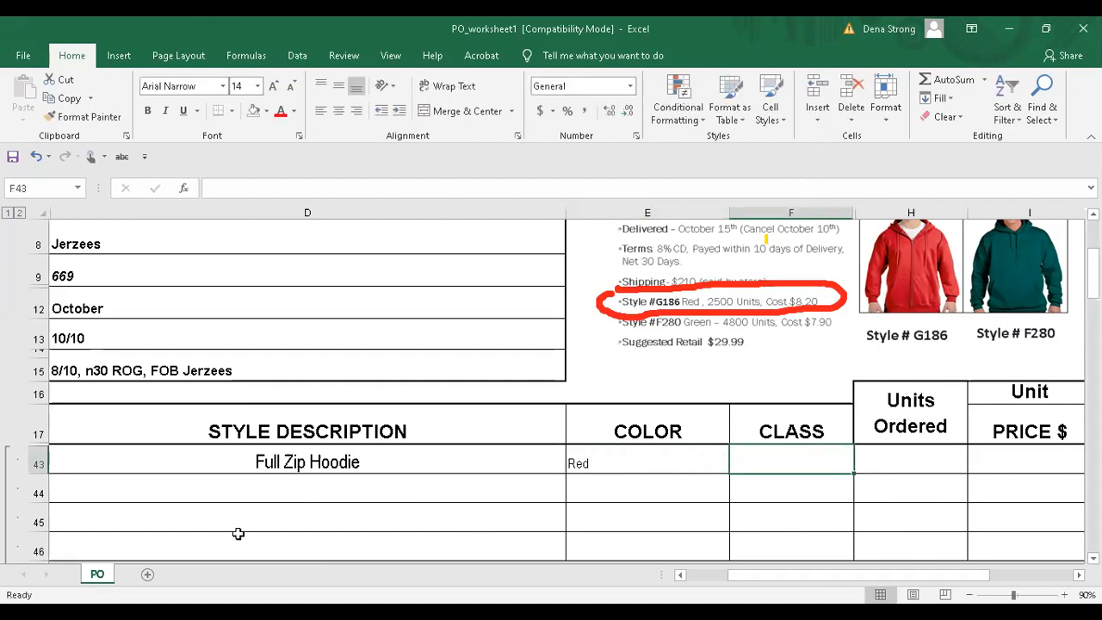
text(Hoodie)
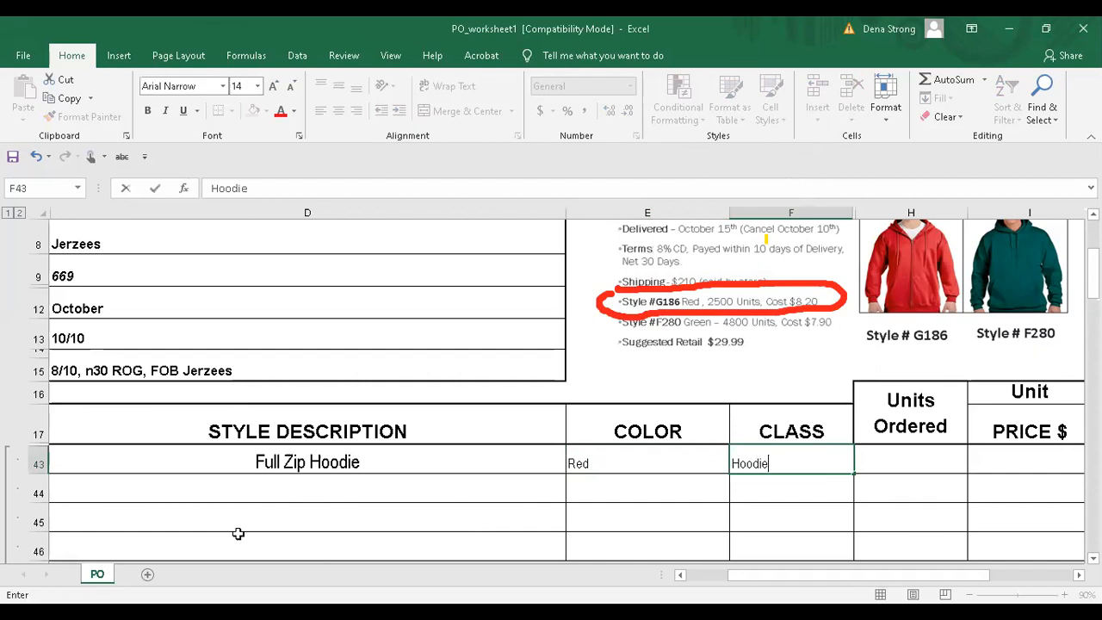
- Enter 2500 units ordered in H43 and a unit price of 8.20 in I43
click(864, 460)
text(2500)
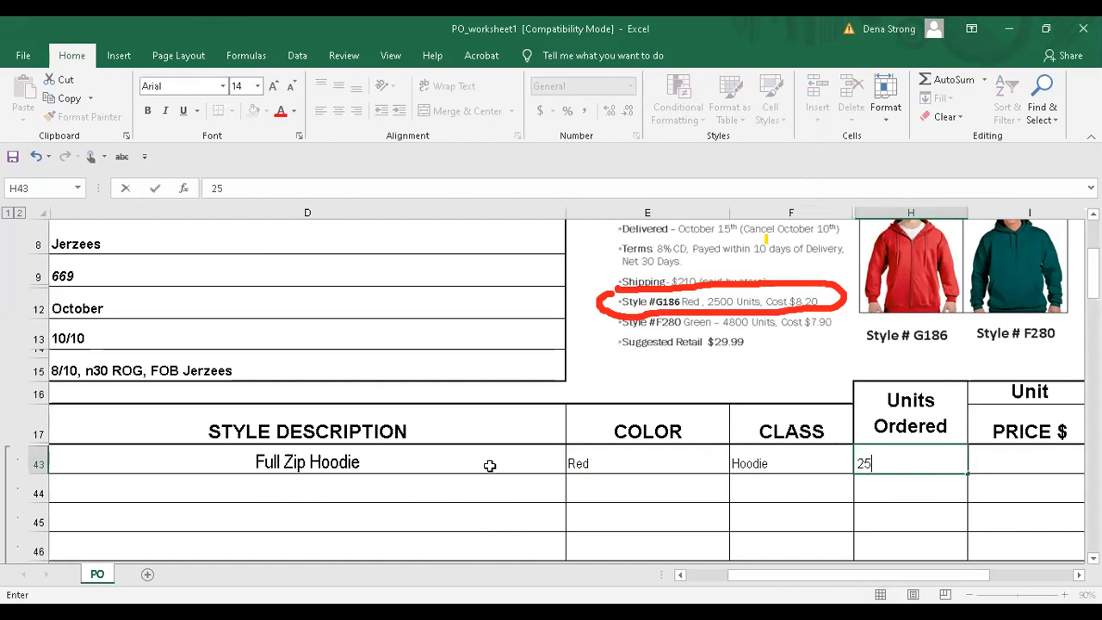
click(1031, 441)
click(1032, 462)
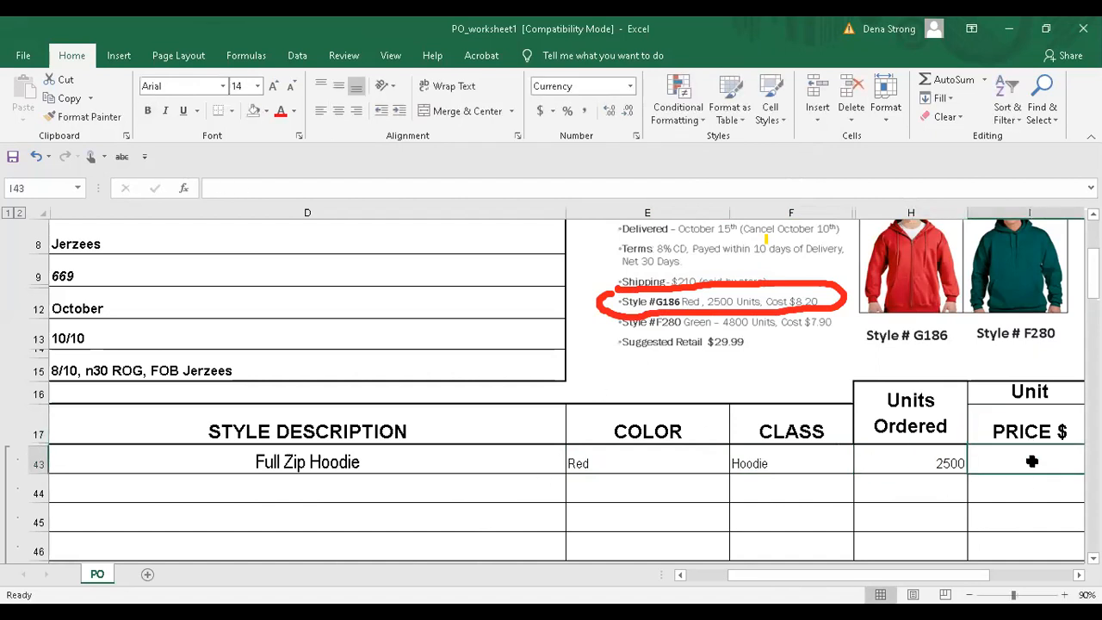
text(8.20)
click(1022, 513)
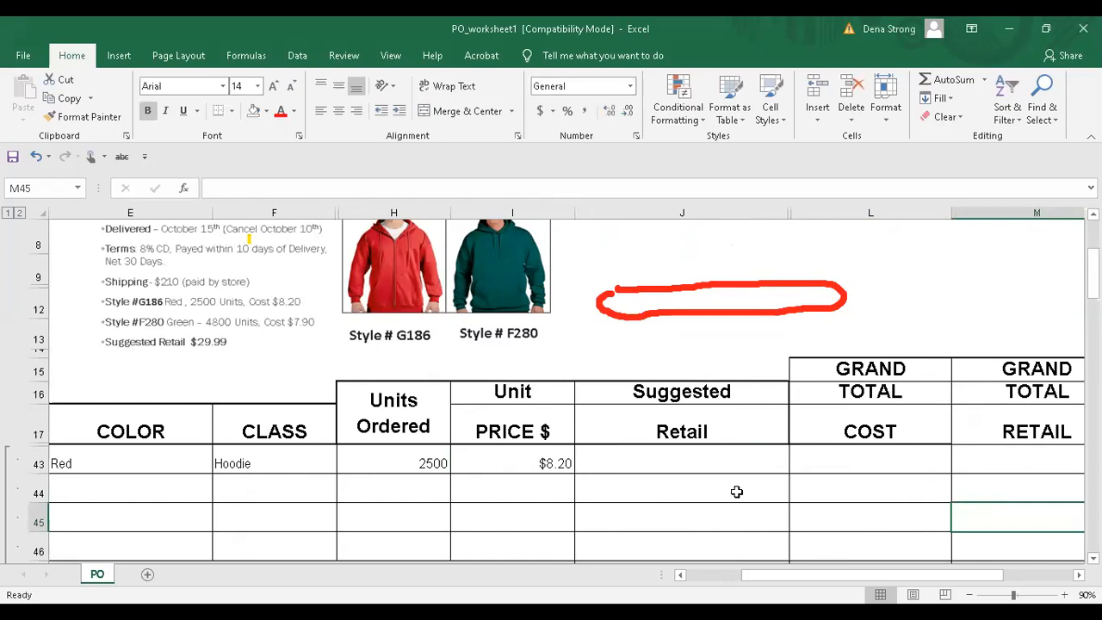
- Try to enter 29.99 as the suggested retail for style G186 in J43
click(682, 463)
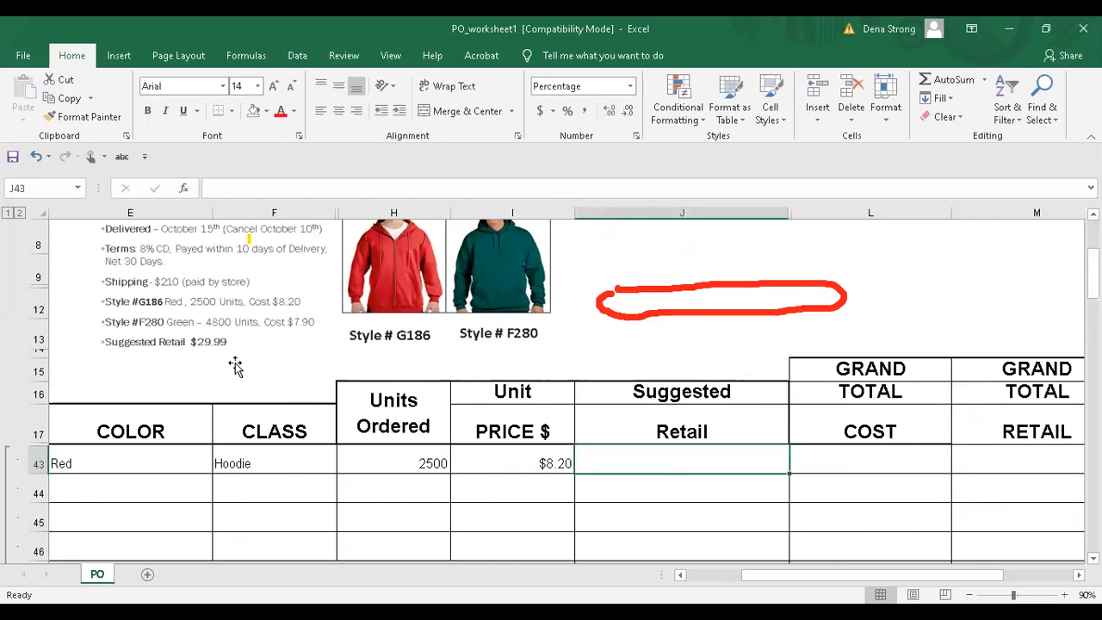
drag(227, 348, 232, 348)
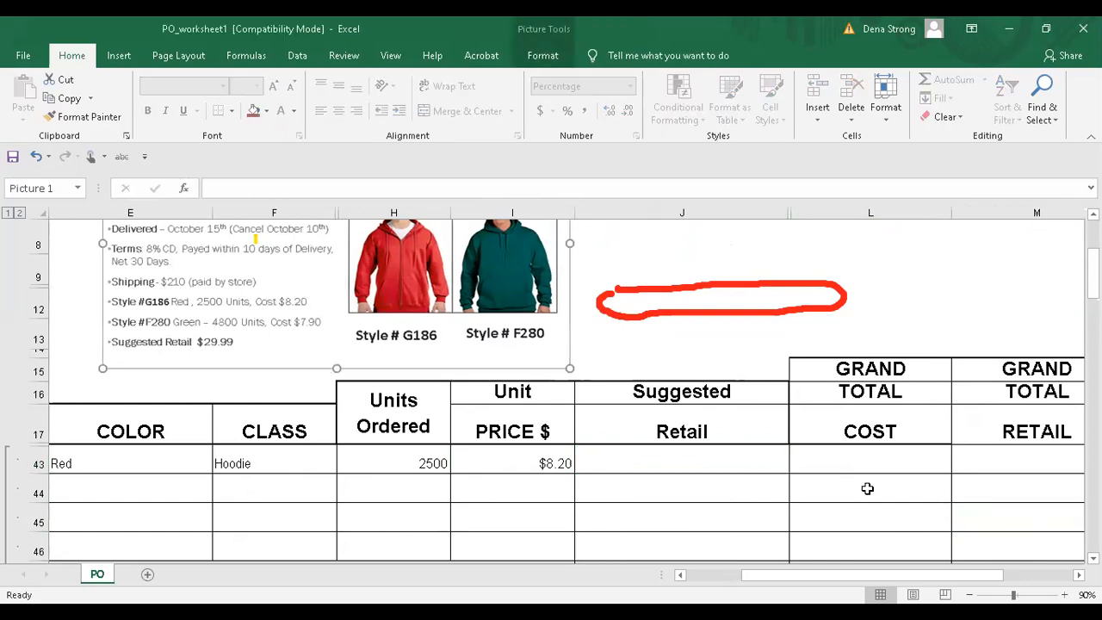
click(718, 459)
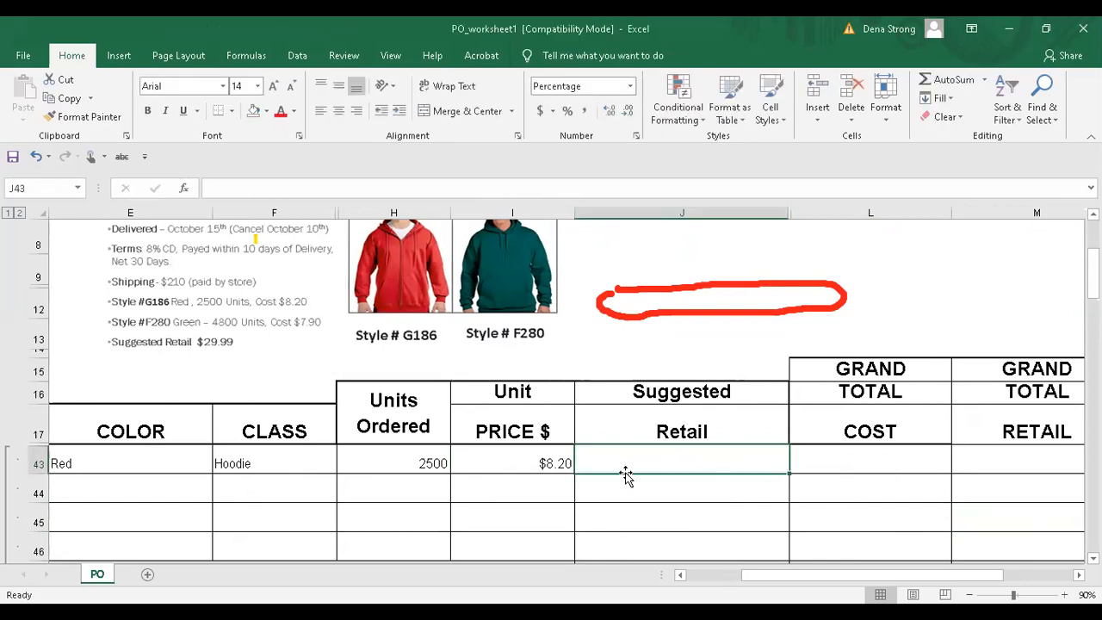
text(29.99)
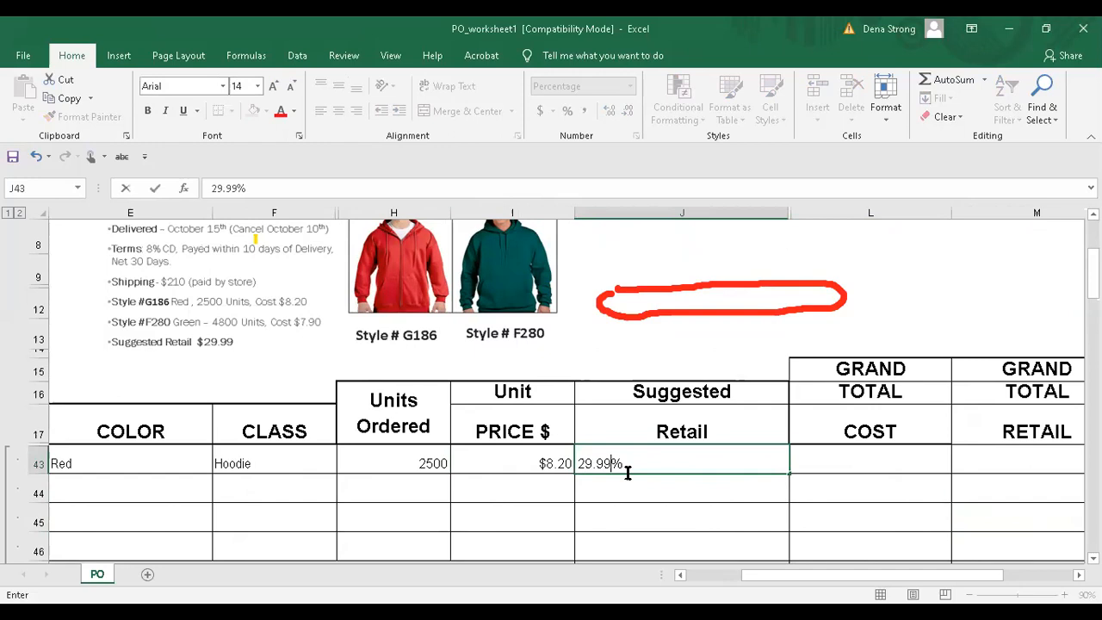
click(730, 522)
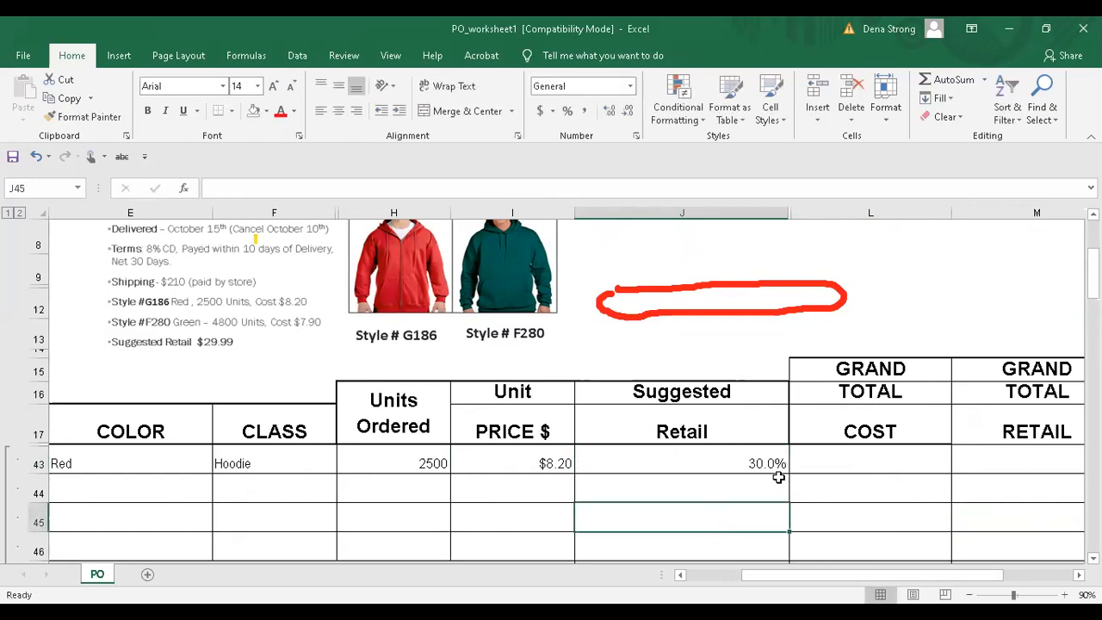
- Format the suggested retail cell J43 as Currency and re-enter its value as 29.99
click(755, 462)
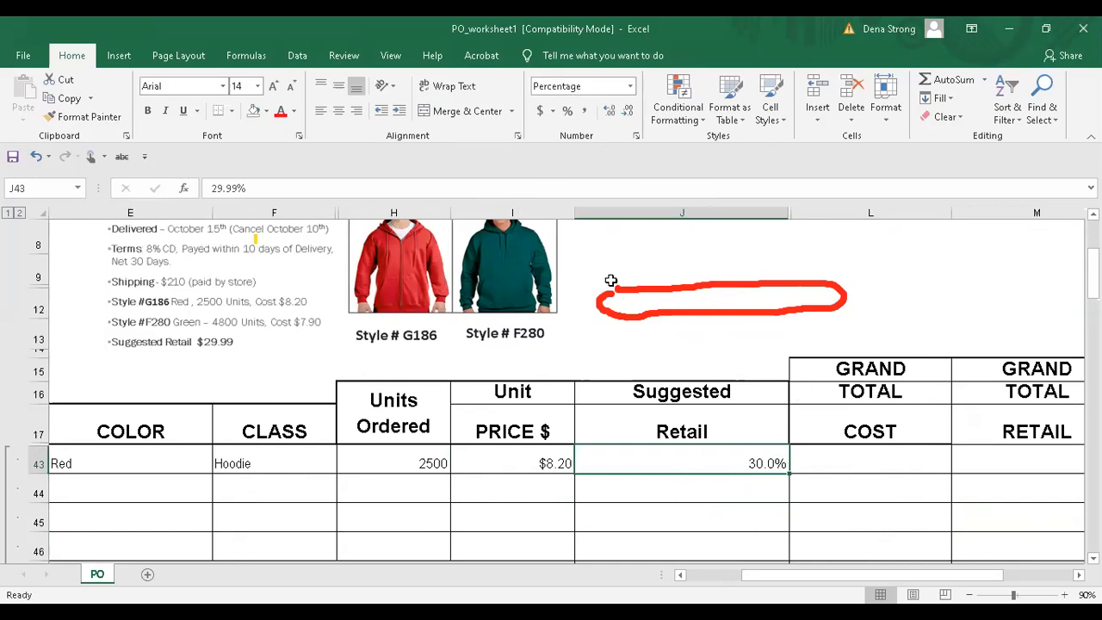
click(631, 88)
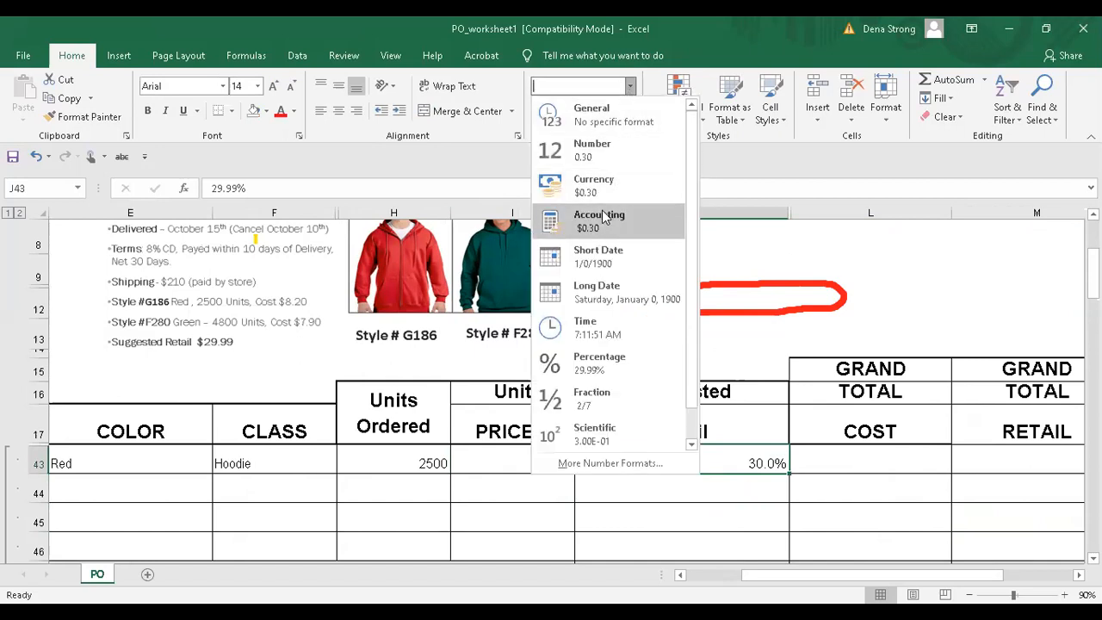
click(602, 195)
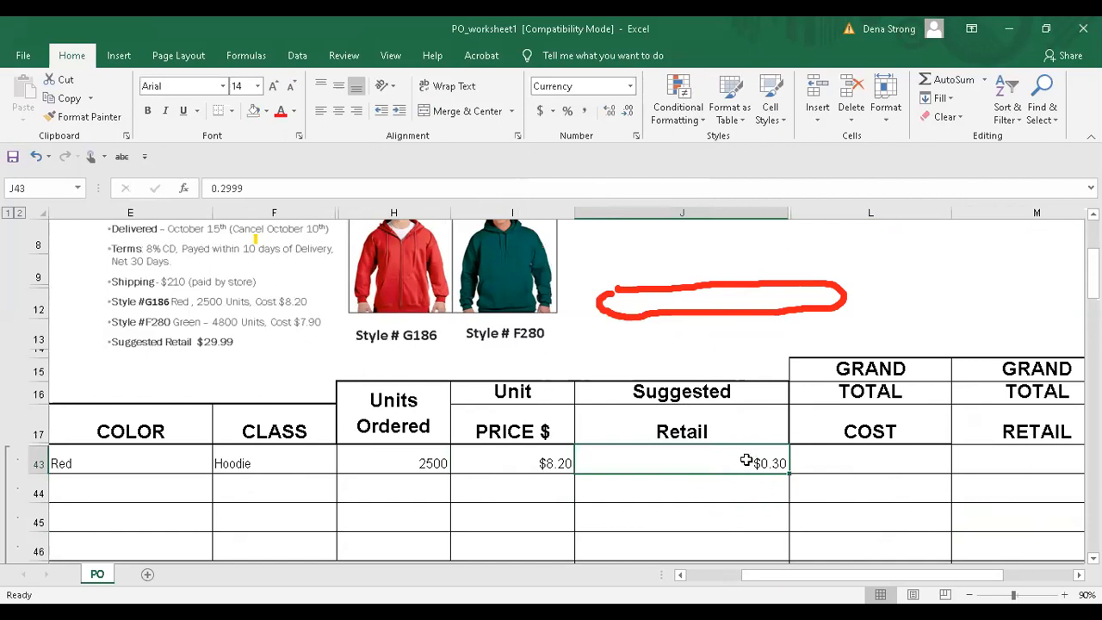
text(29.99)
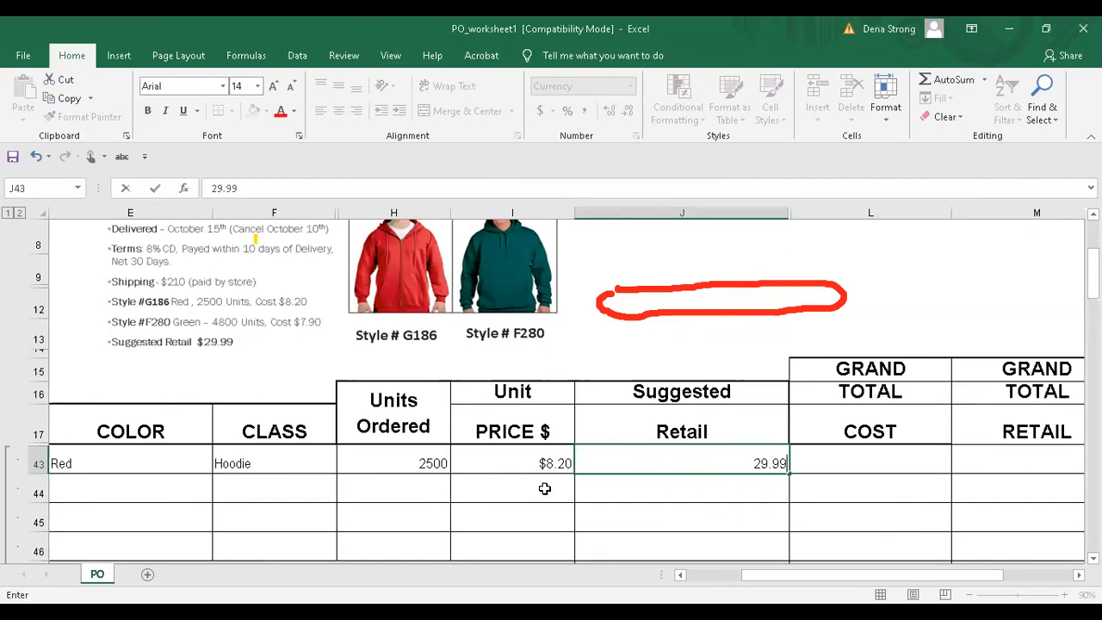
key(Return)
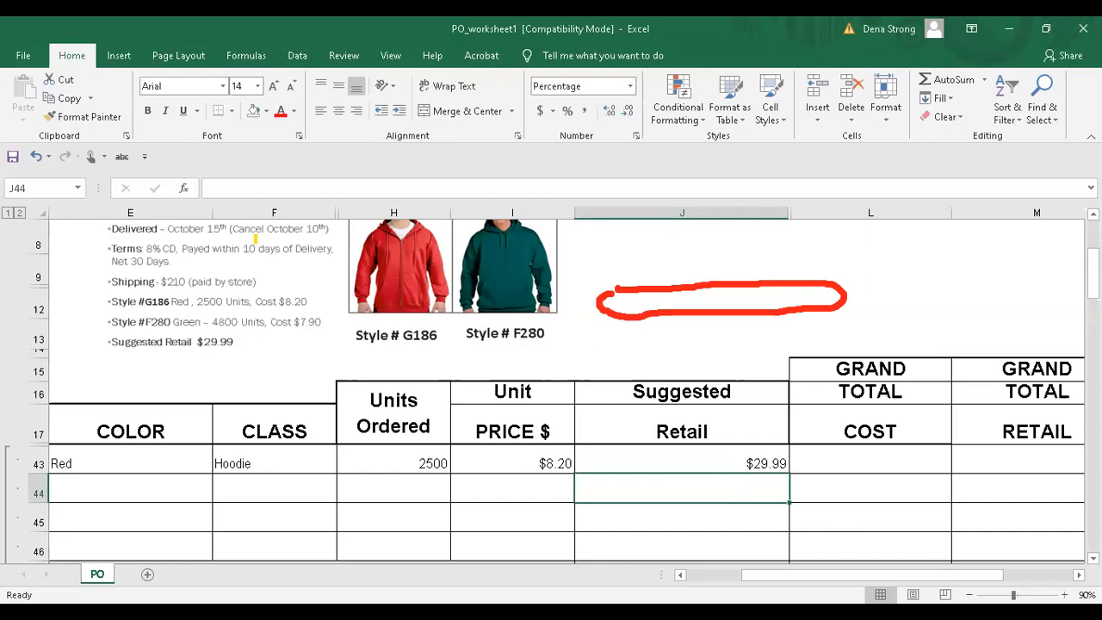
- Center the units ordered, unit price and suggested retail values in H43:J43
click(1064, 594)
click(1064, 594)
click(1064, 595)
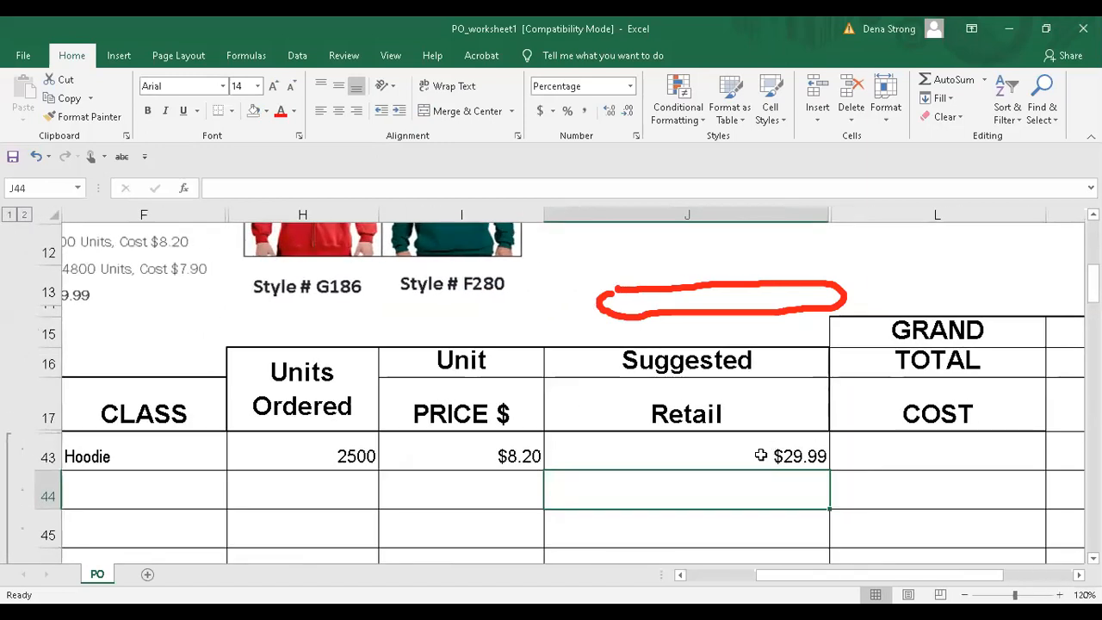
click(645, 446)
drag(595, 439, 359, 436)
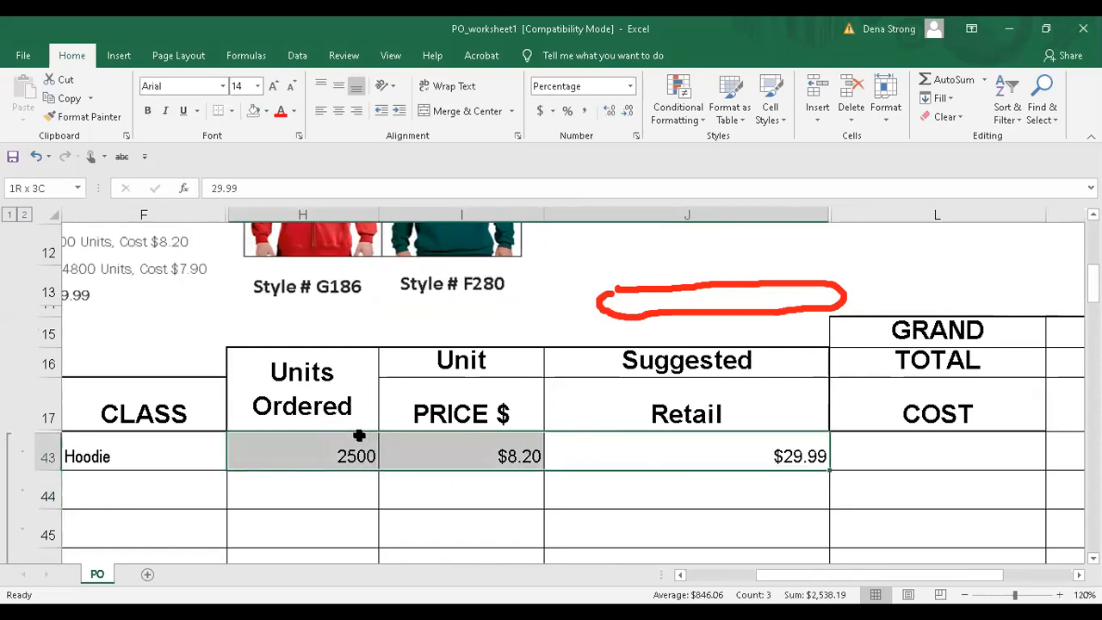
drag(637, 450, 351, 444)
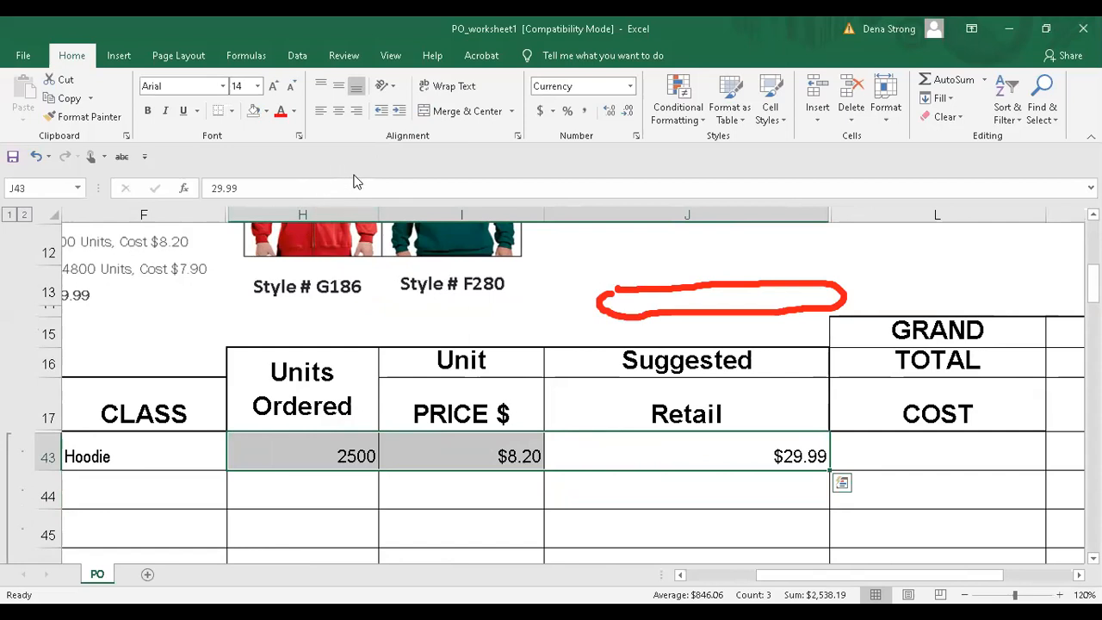
click(332, 114)
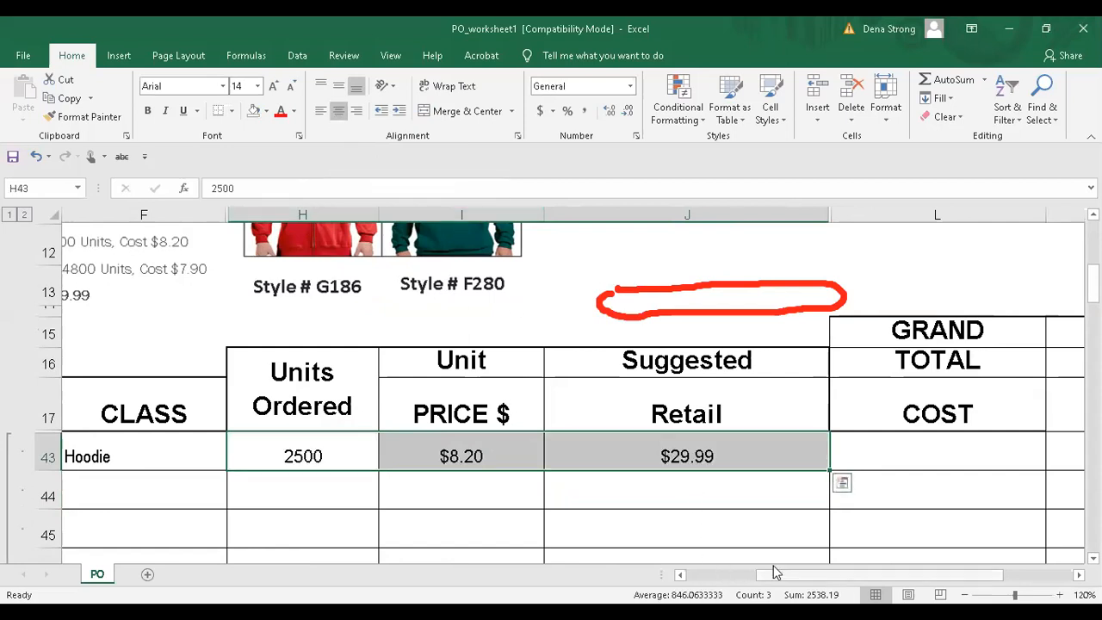
- Center the color entry Red in E43
click(774, 556)
drag(863, 578, 832, 580)
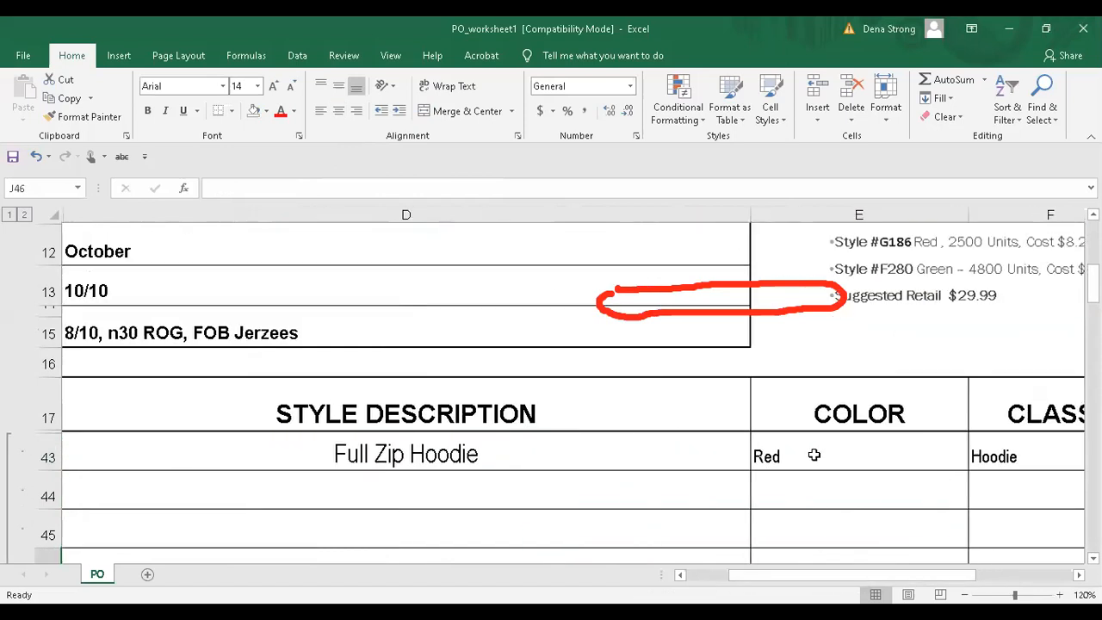
click(811, 454)
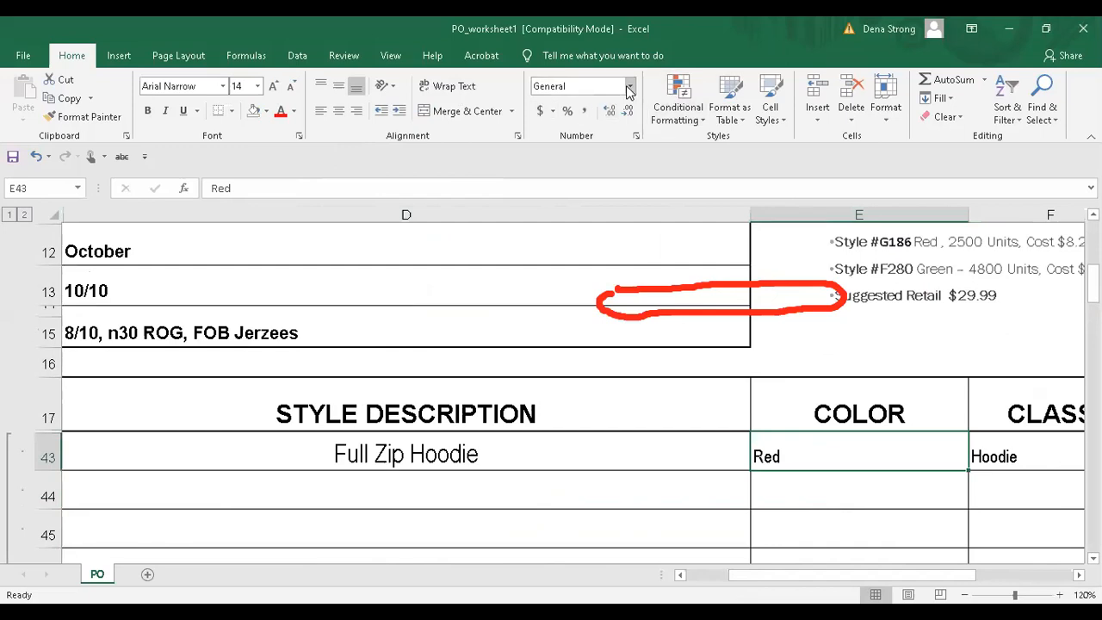
click(339, 112)
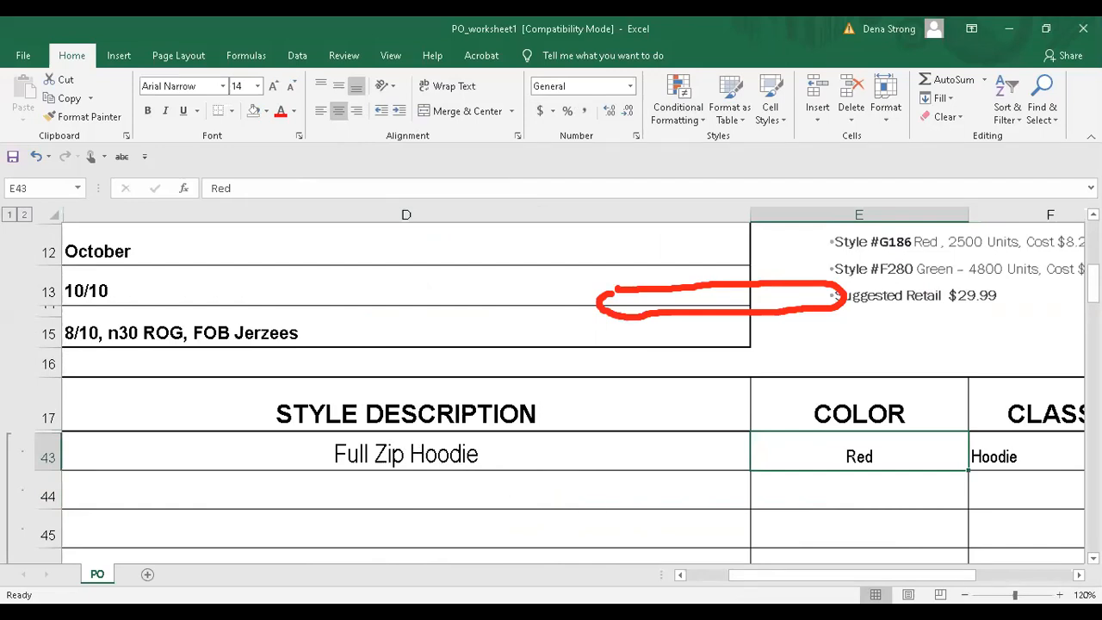
- Set the font size of H43:M43 in the G186 row to 20
click(488, 450)
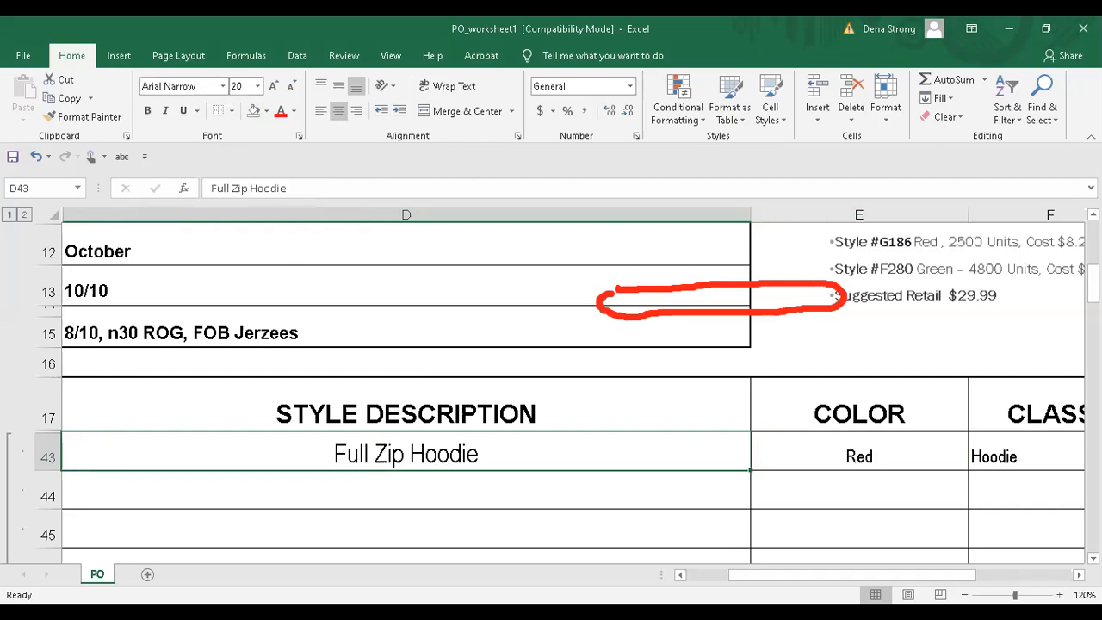
drag(833, 582, 853, 578)
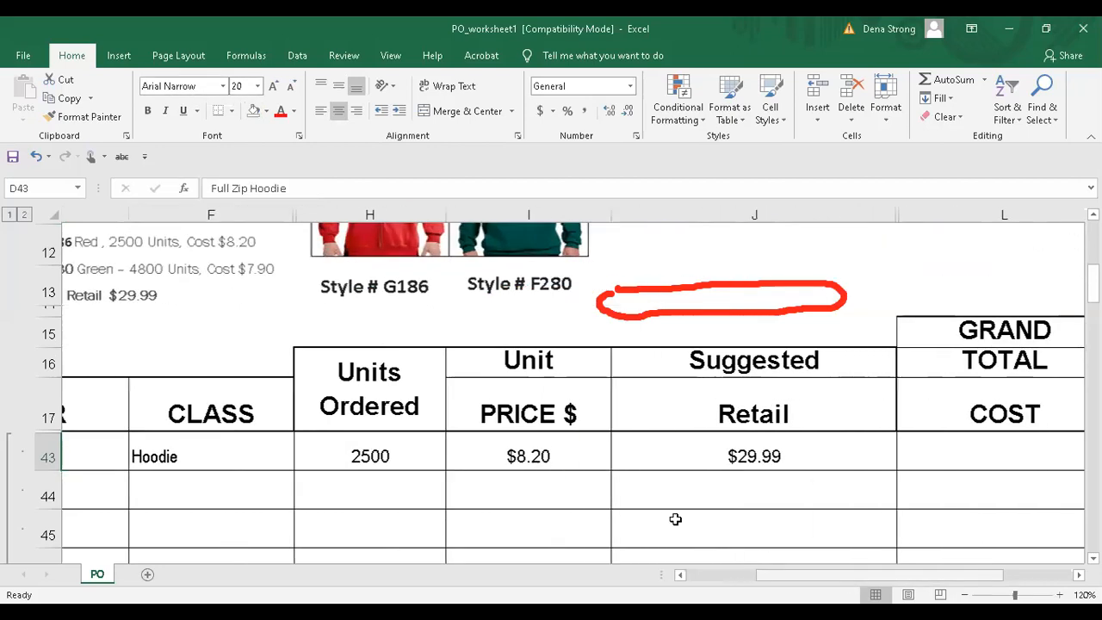
click(335, 453)
drag(334, 453, 886, 453)
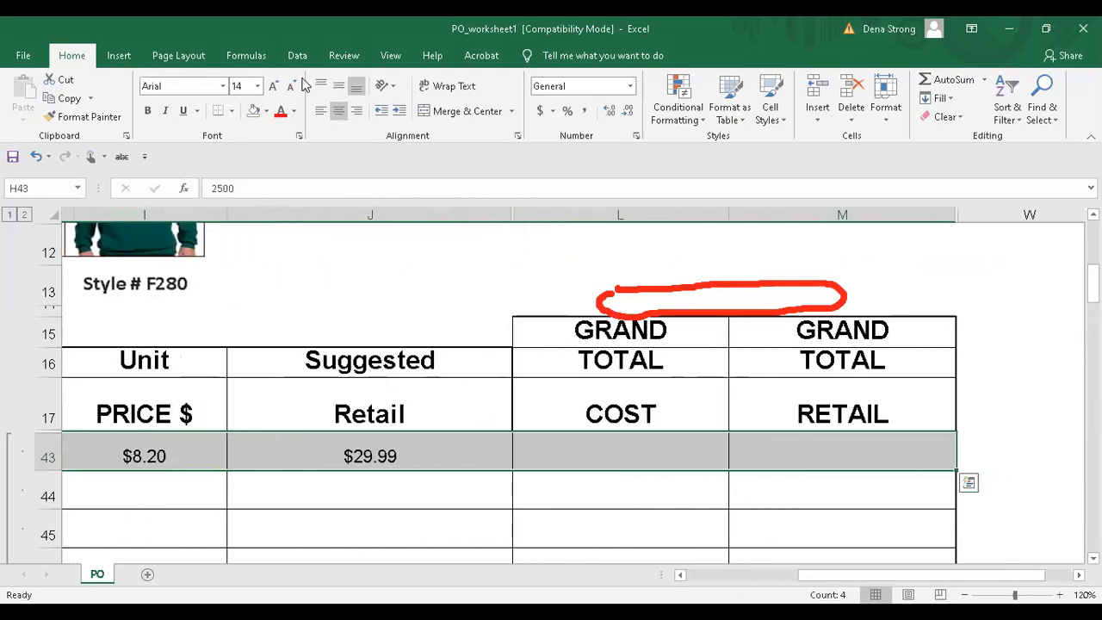
click(258, 86)
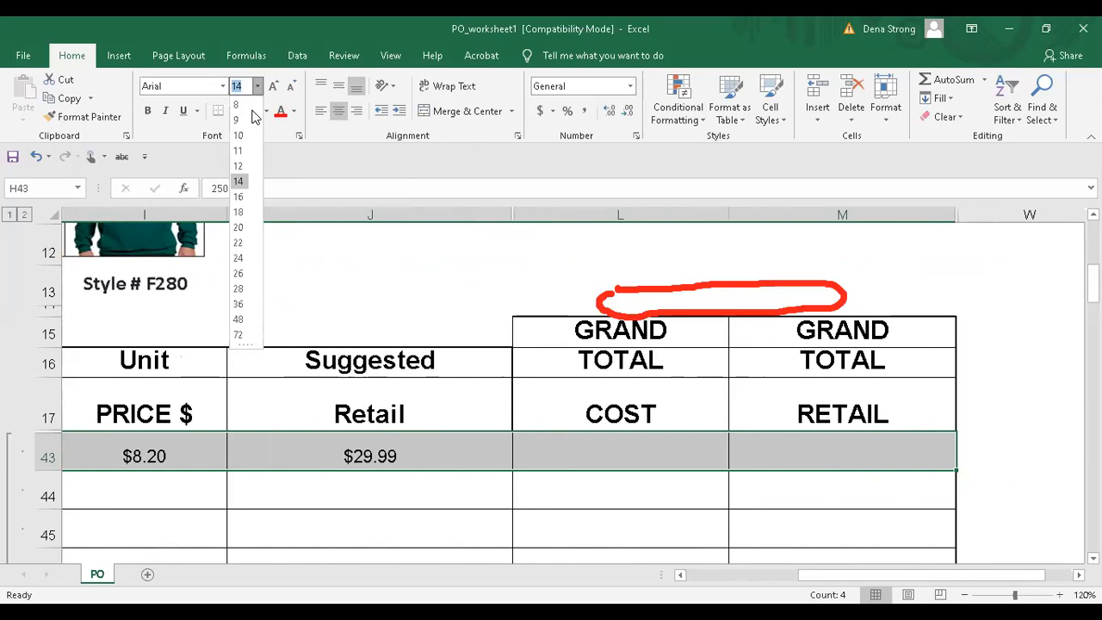
click(244, 225)
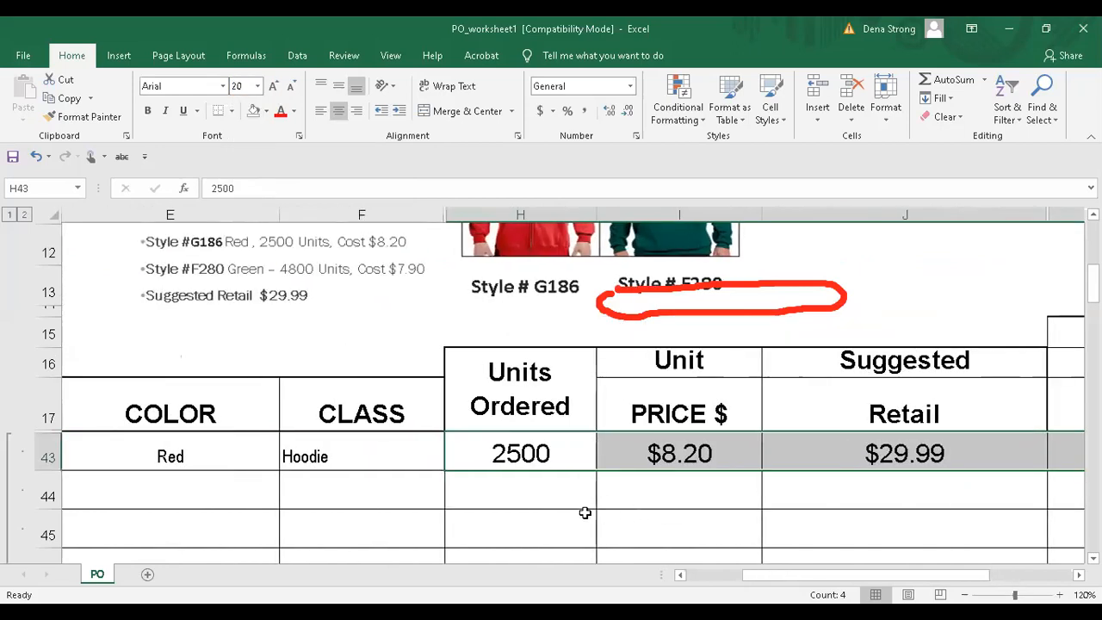
click(478, 497)
- Set the font size of the color and class entries in E43:F43 to 20
click(386, 454)
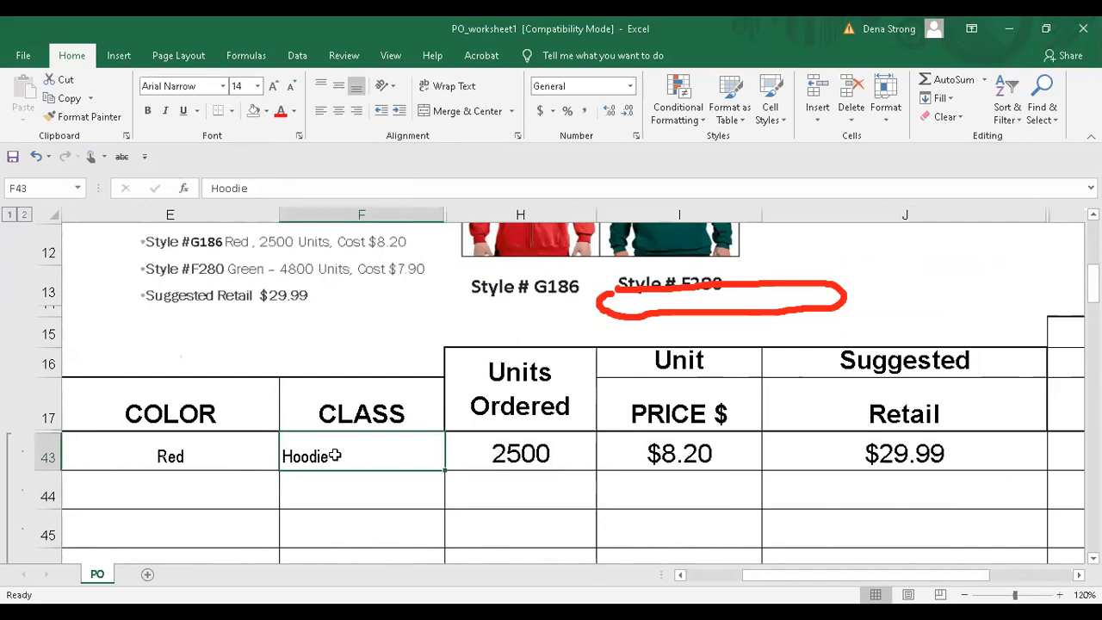
drag(334, 456, 246, 450)
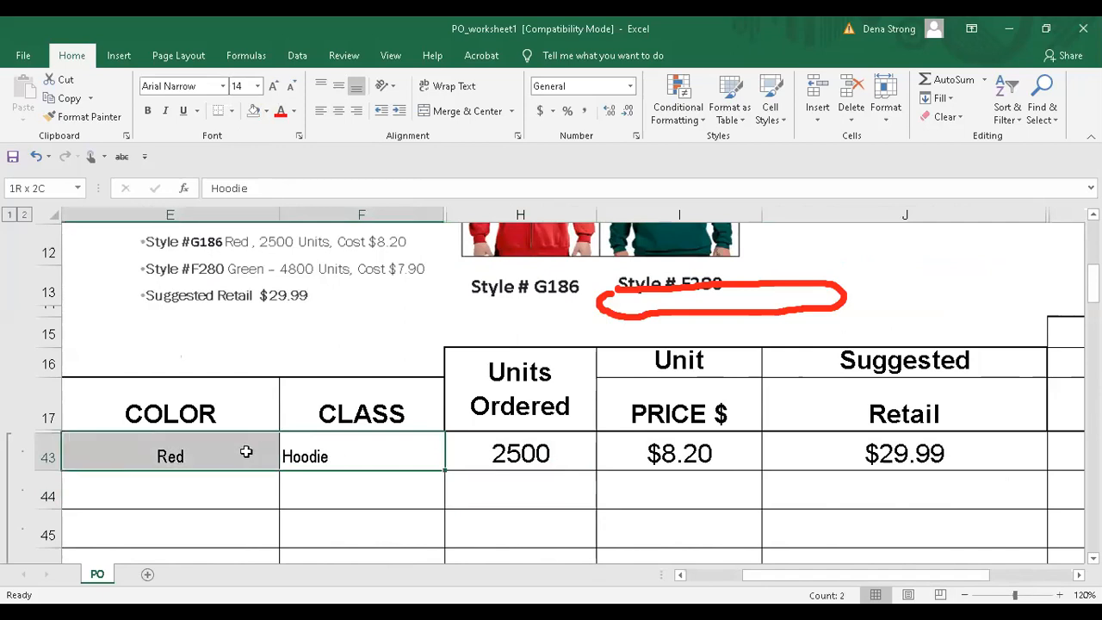
click(255, 89)
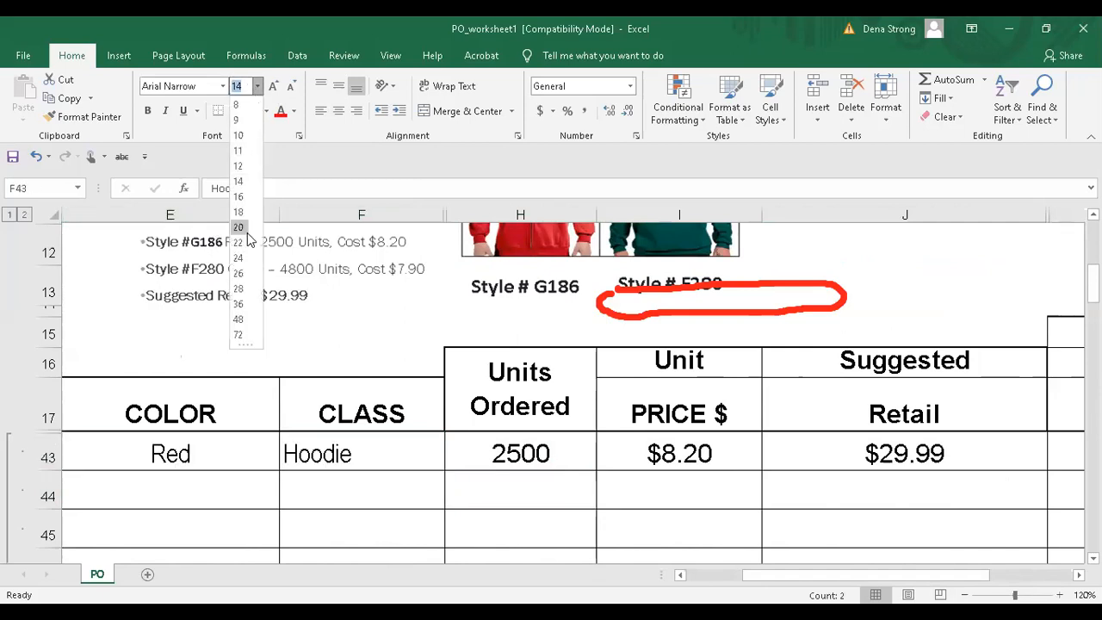
key(Escape)
click(393, 482)
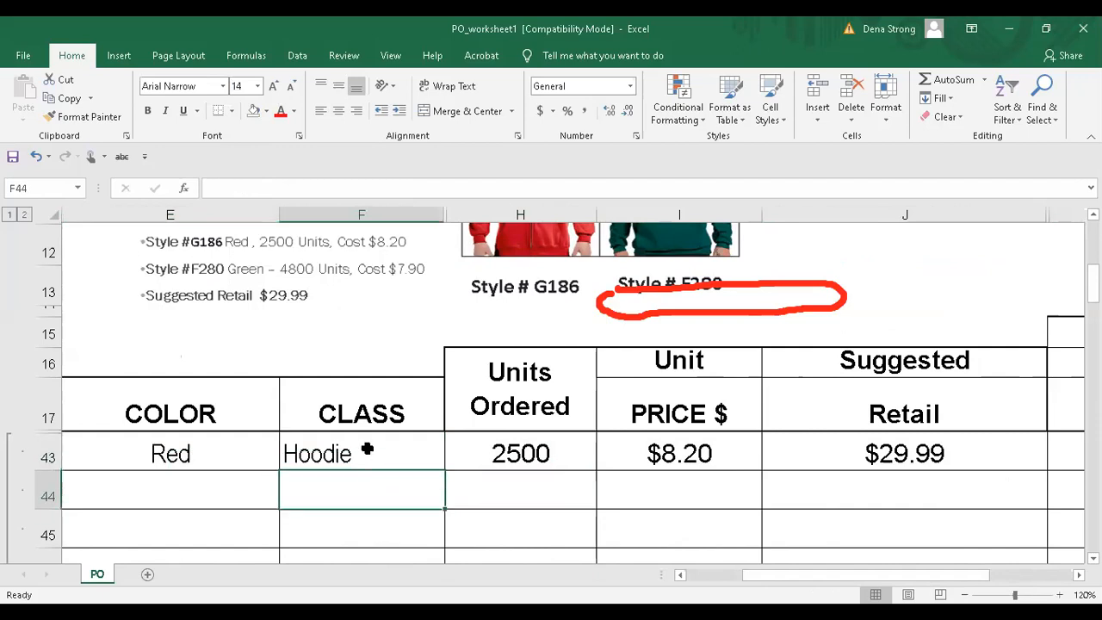
- Center the class entry Hoodie in F43
click(366, 449)
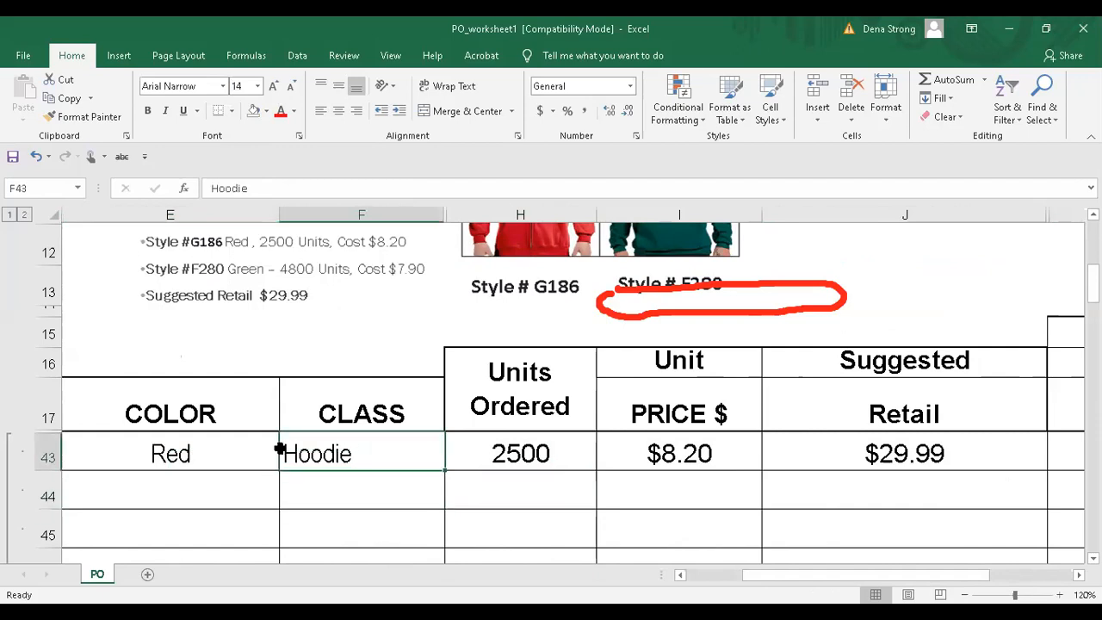
click(341, 119)
click(585, 497)
drag(844, 581, 683, 576)
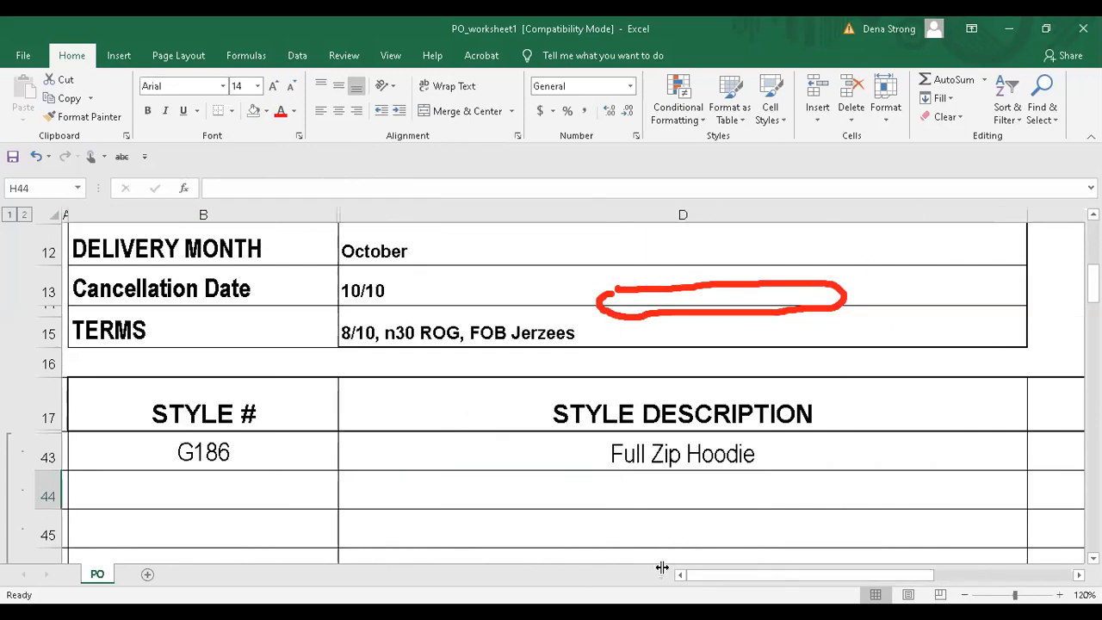
drag(782, 585, 829, 583)
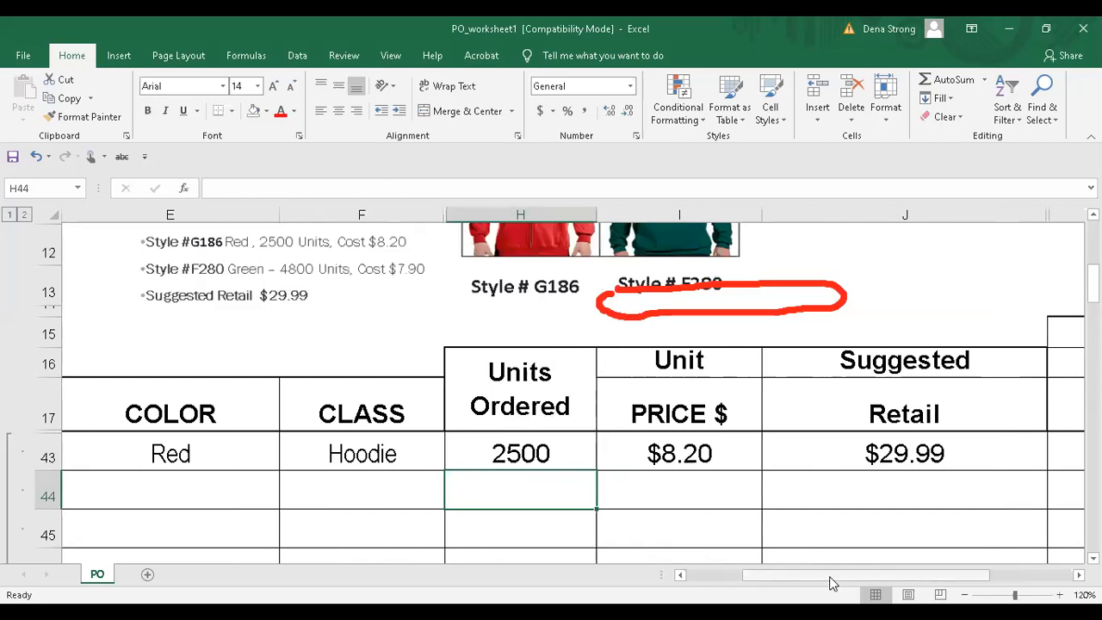
click(780, 285)
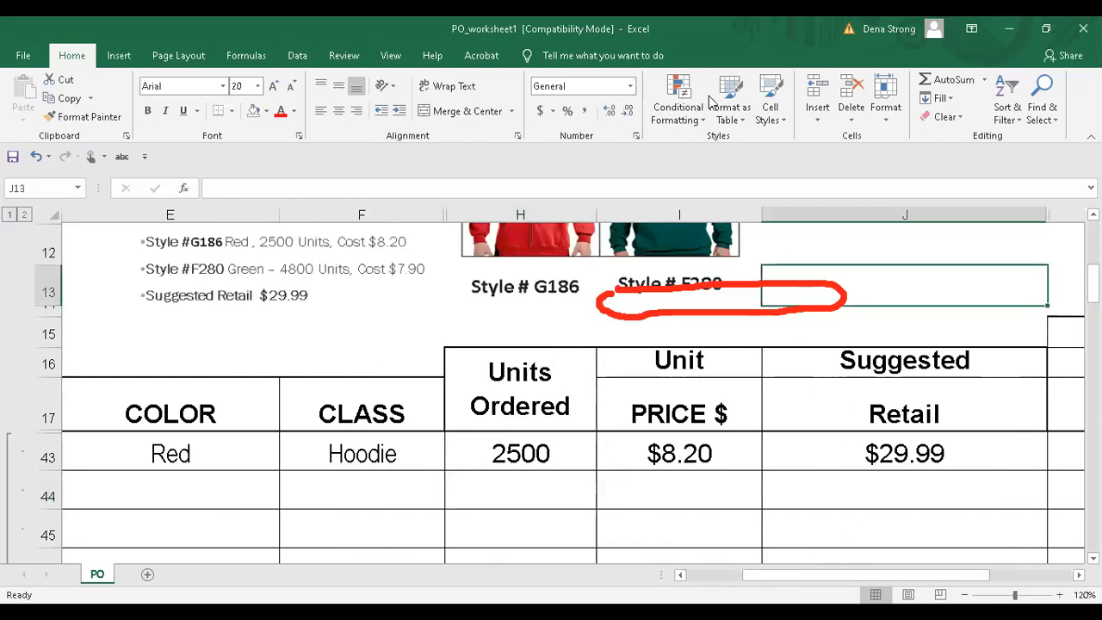
click(872, 49)
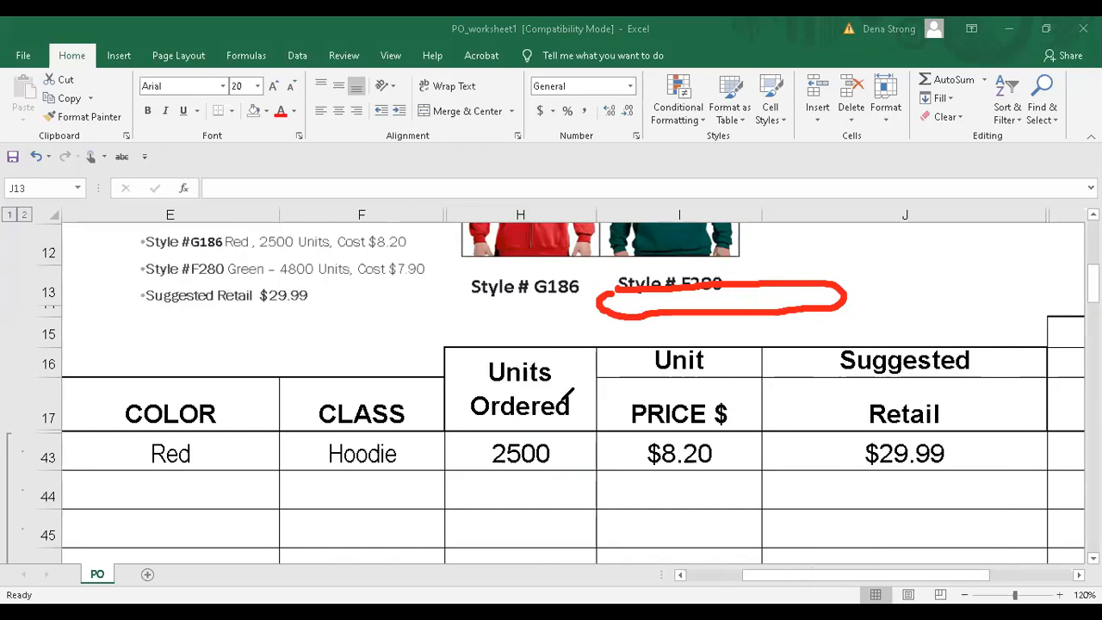
mouse_move(148, 255)
mouse_down()
mouse_move(122, 280)
mouse_move(412, 279)
mouse_move(445, 250)
mouse_move(150, 244)
mouse_up()
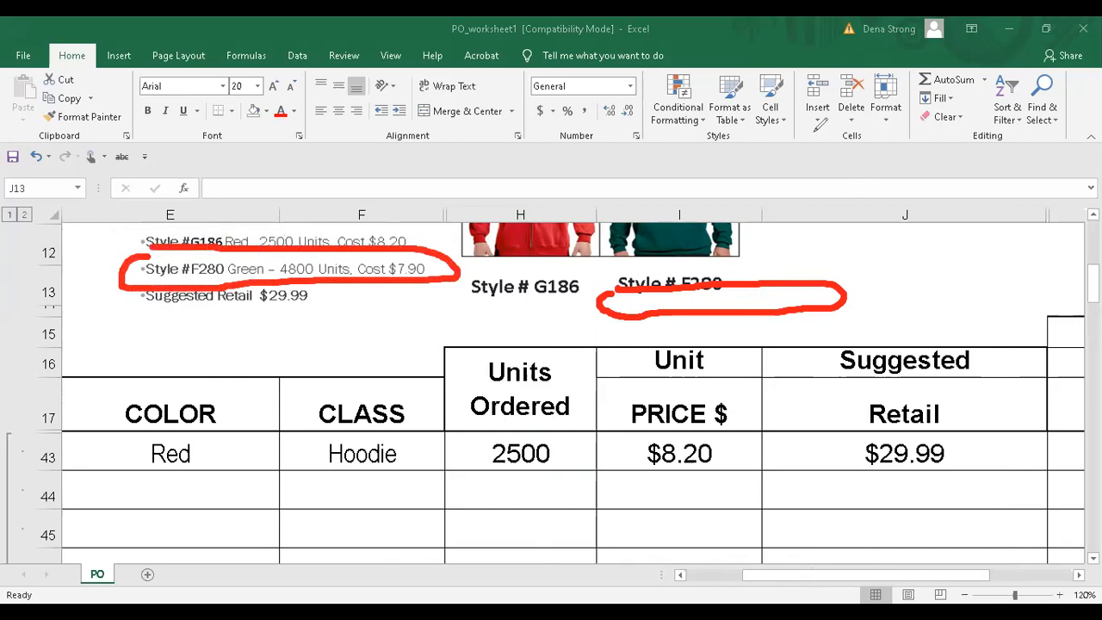
- Enter F280 as the second style number in B44
click(809, 575)
drag(865, 582, 550, 551)
click(246, 480)
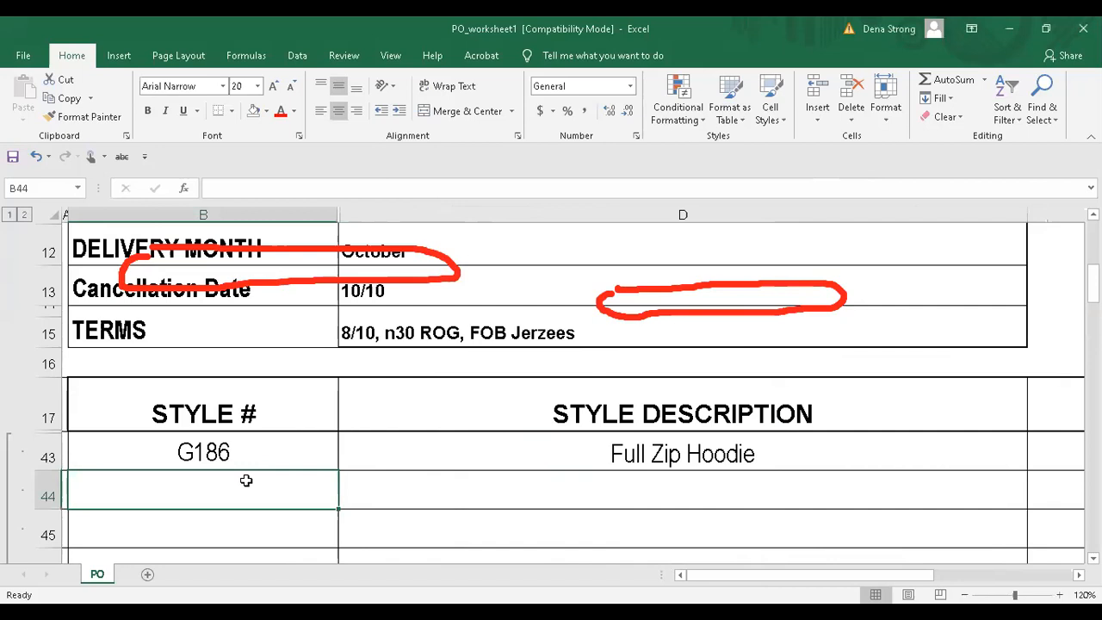
text(F280)
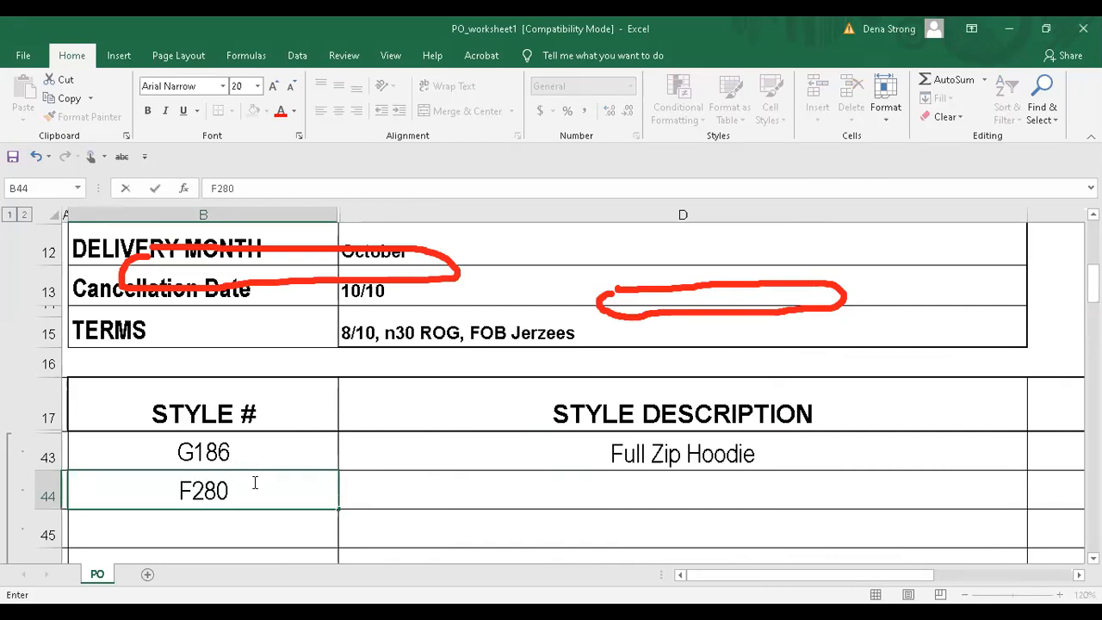
- Check the product pictures and enter Pull Over Hoodie as the style description for F280 in D44
click(561, 489)
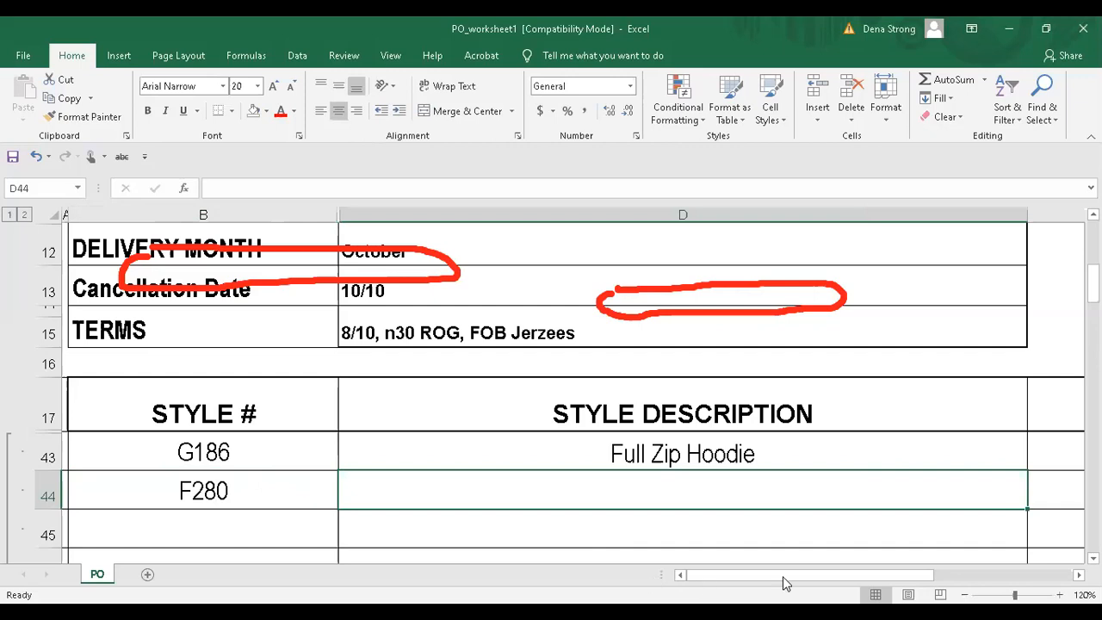
drag(779, 573, 878, 572)
scroll(525, 489, up, 3)
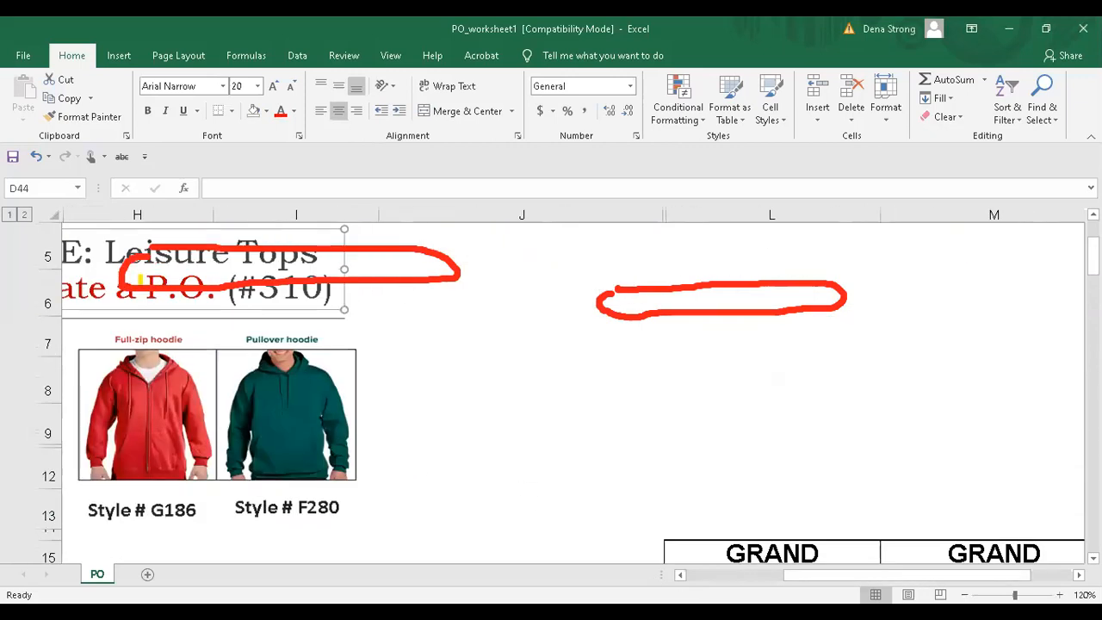
drag(934, 575, 652, 573)
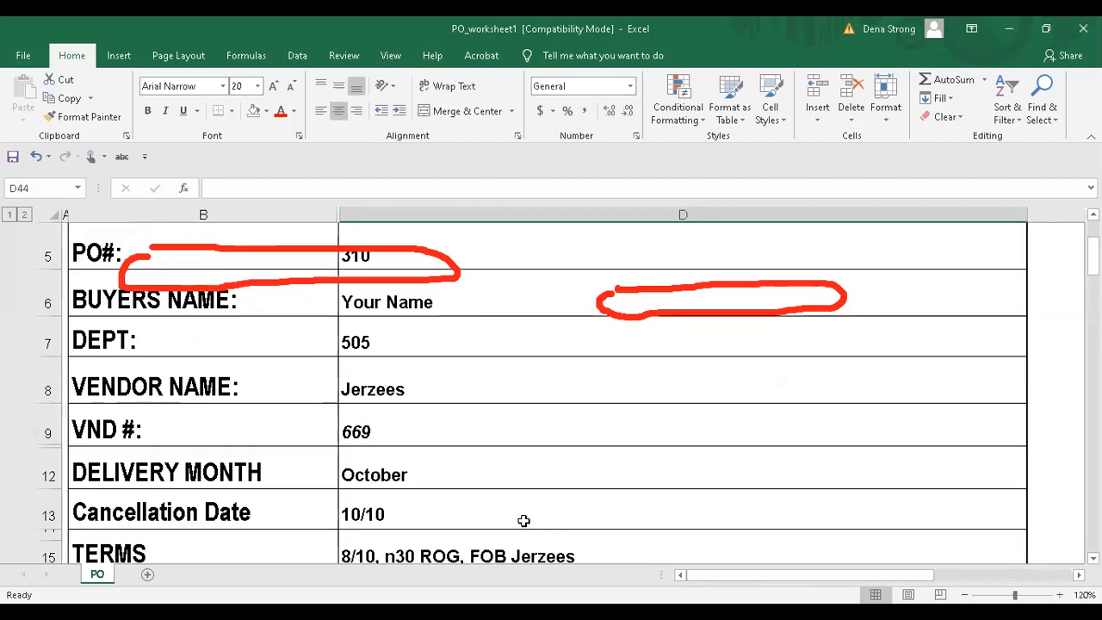
scroll(523, 520, down, 3)
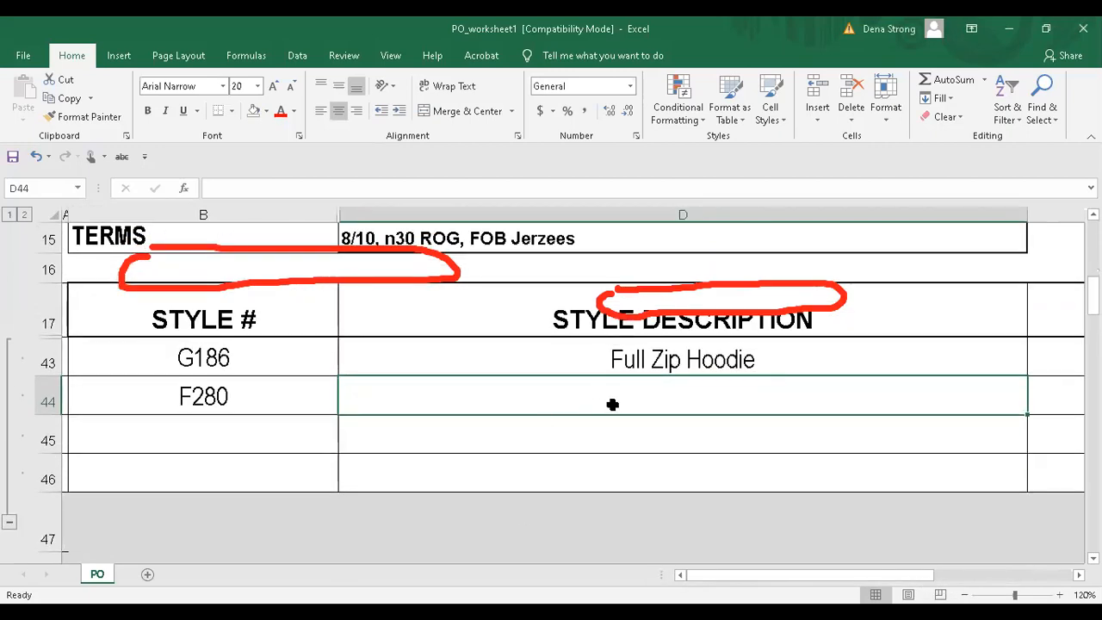
text(Pu)
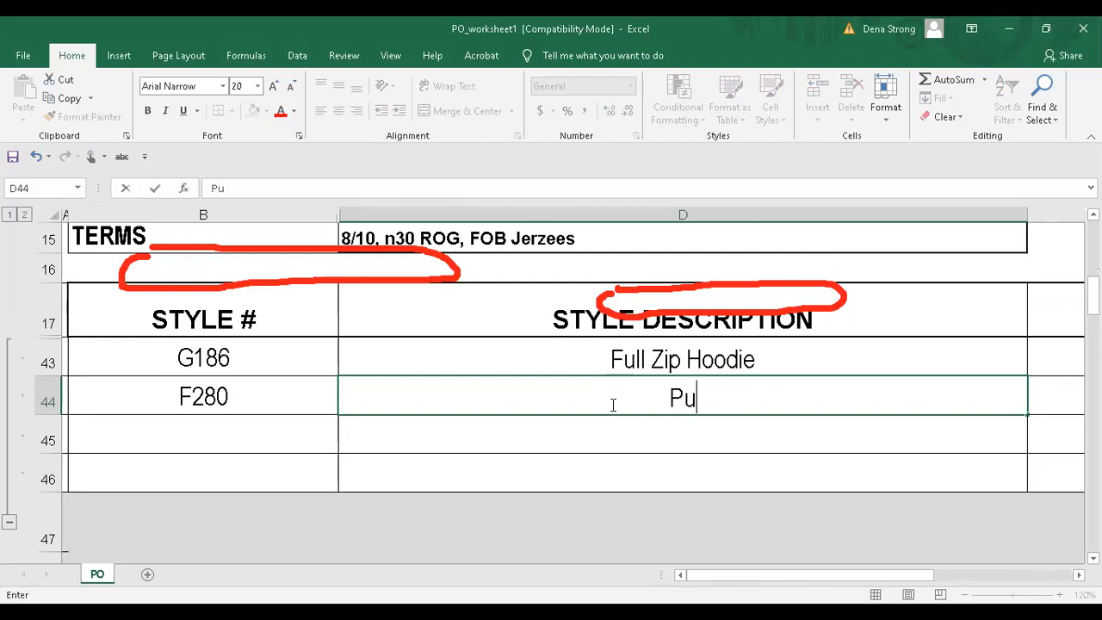
text(ll Ov)
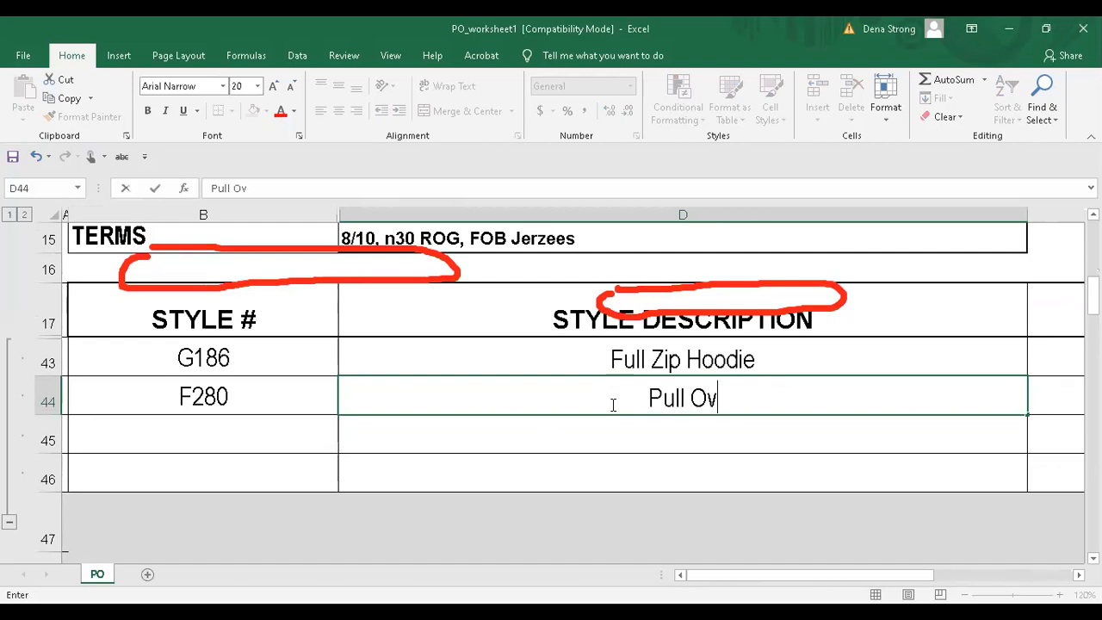
text(er Hoodie)
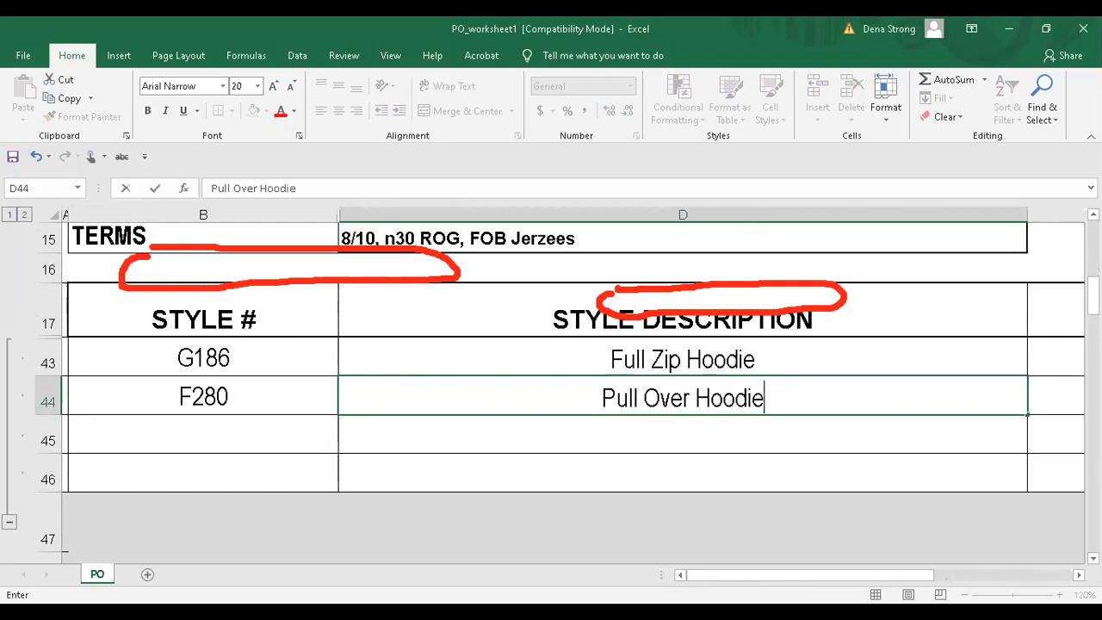
- Enter Green as the color in E44 and Hoodie as the class in F44 for style F280
click(880, 396)
drag(849, 577, 898, 583)
drag(780, 286, 778, 276)
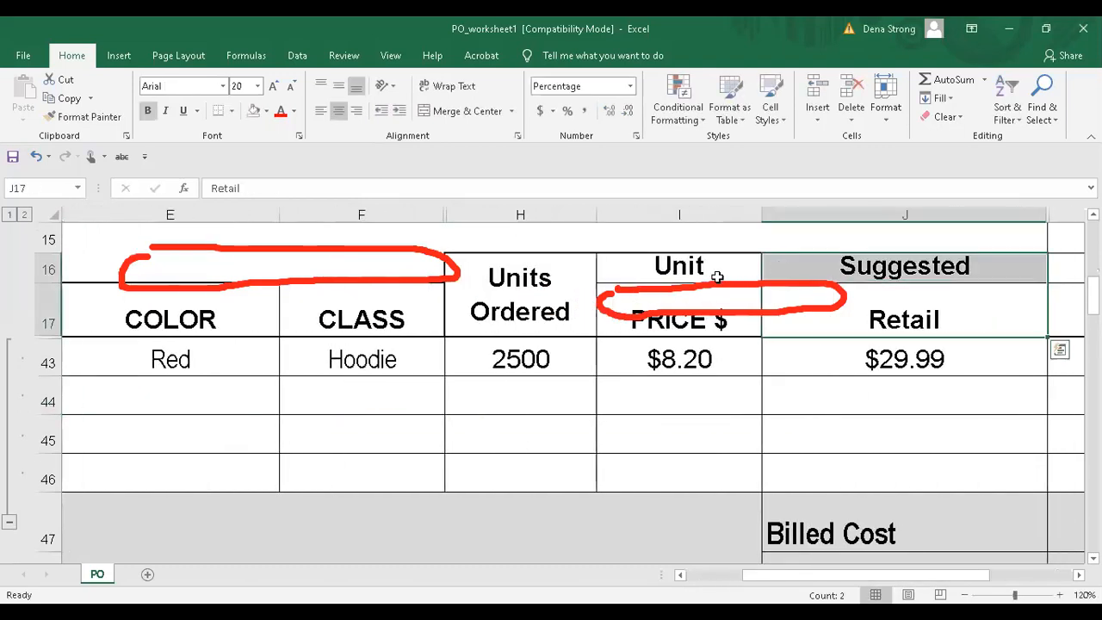
click(670, 288)
mouse_move(865, 575)
mouse_down()
mouse_move(835, 575)
mouse_move(852, 575)
mouse_up()
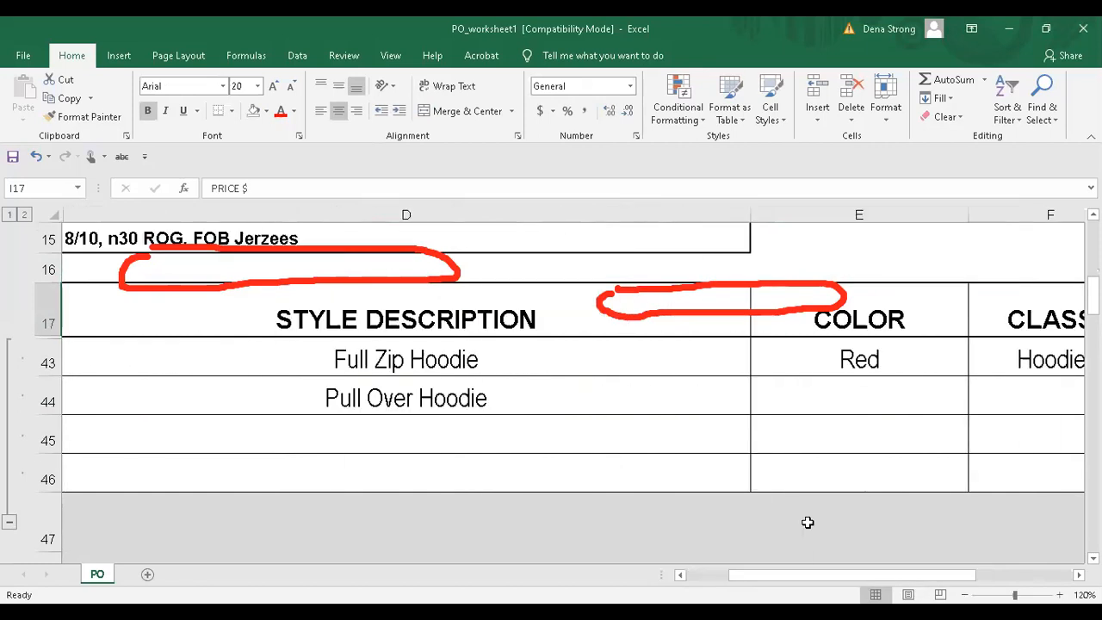
click(907, 402)
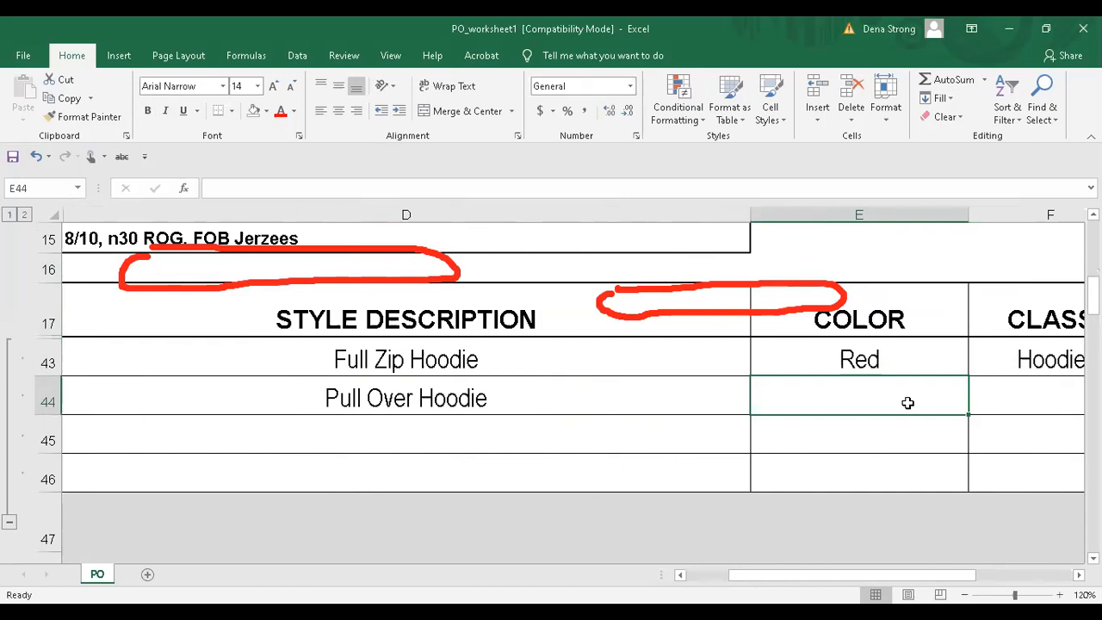
text(Green)
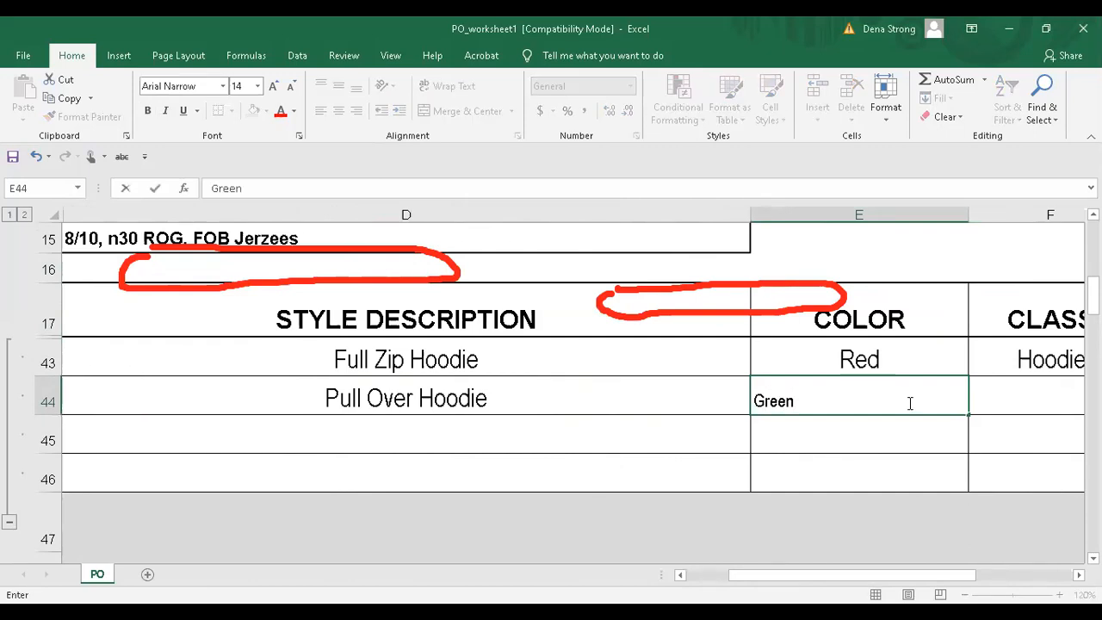
click(922, 516)
drag(889, 575, 903, 575)
click(388, 394)
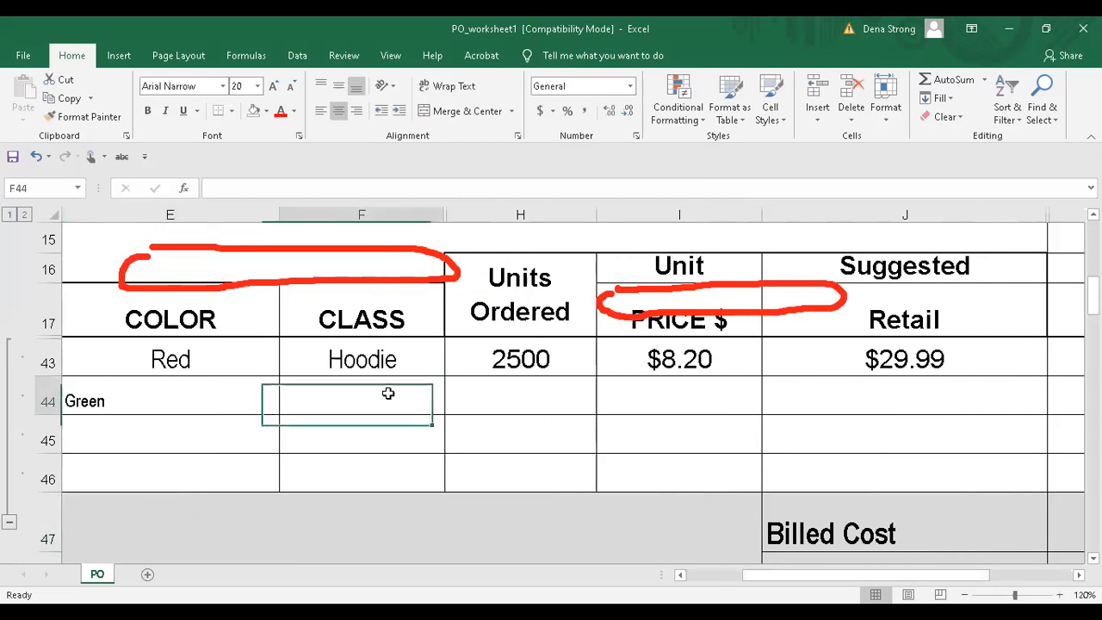
text(Hoodie)
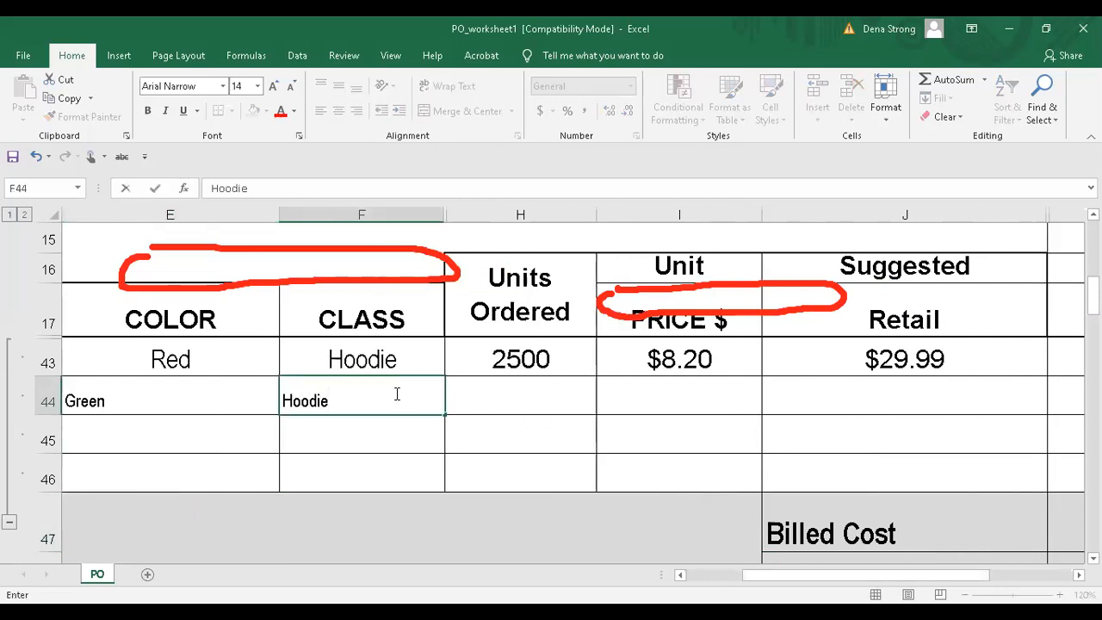
- Check the order brief and enter 4800 as the units ordered for style F280 in H44
click(565, 399)
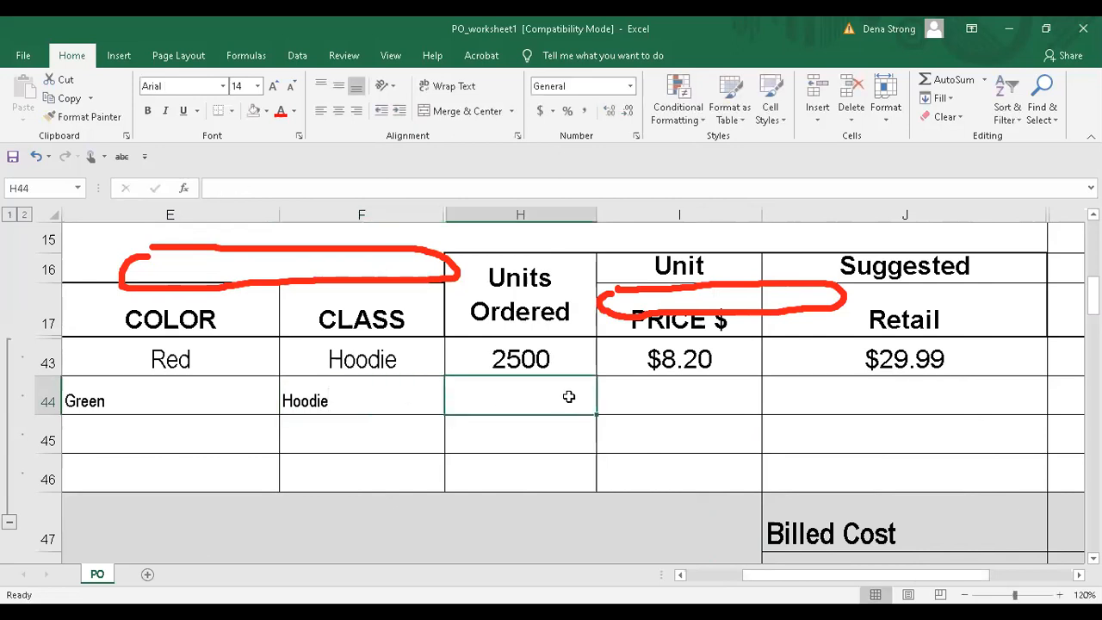
scroll(470, 393, up, 3)
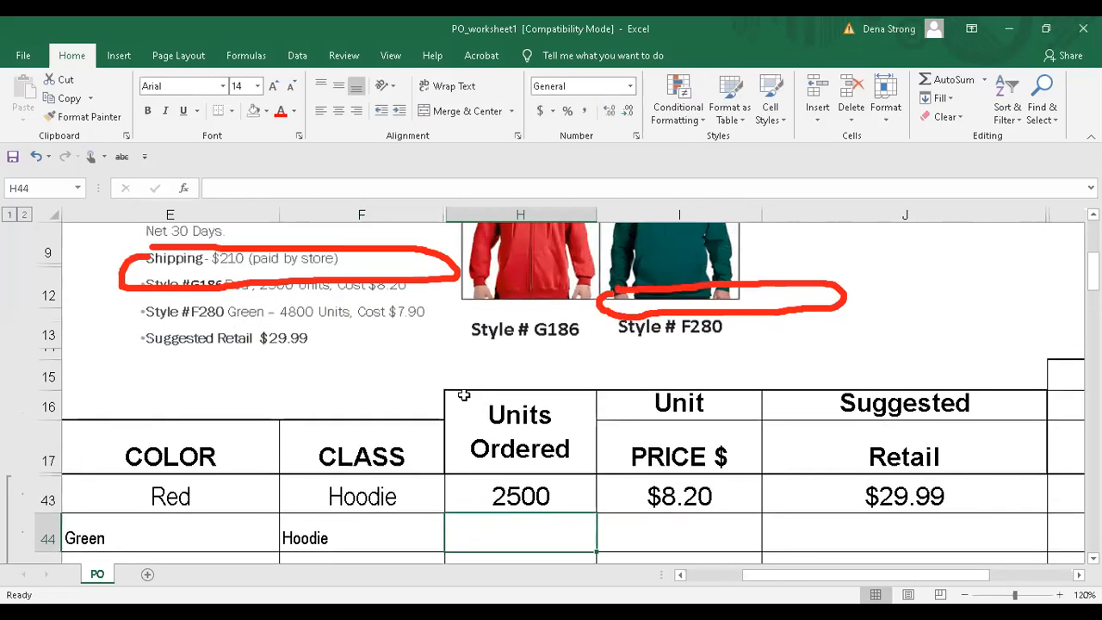
scroll(463, 396, down, 1)
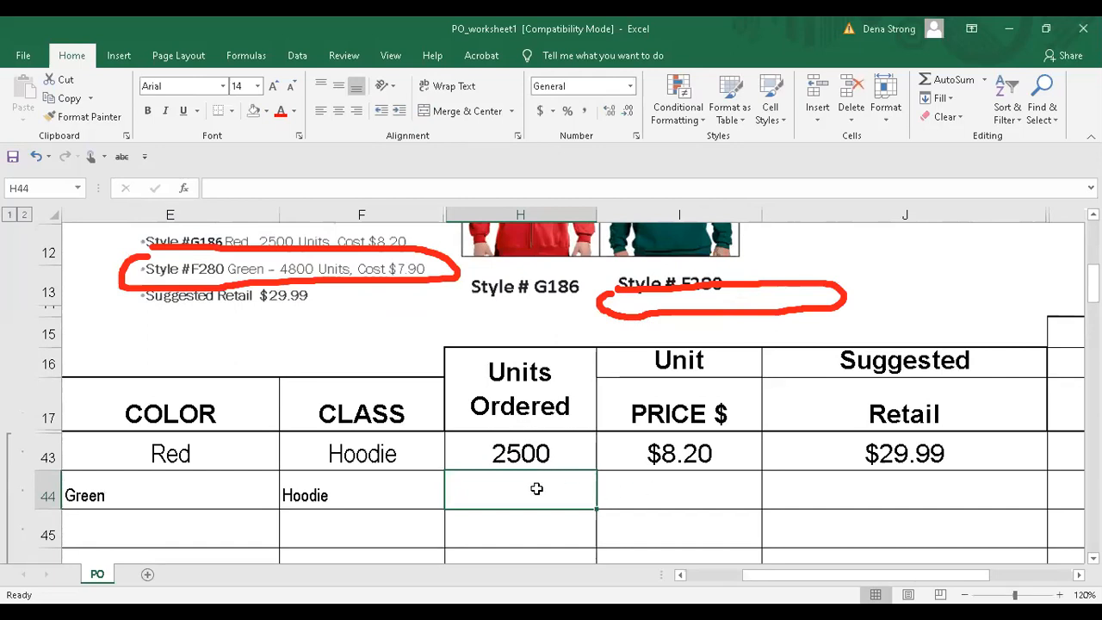
text(4800)
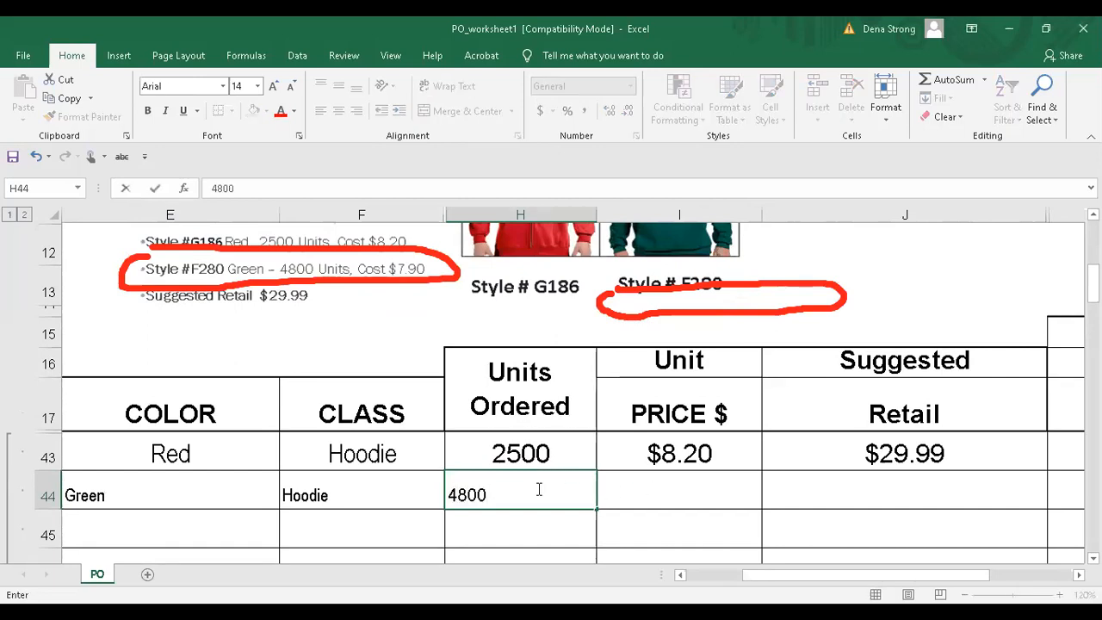
click(664, 493)
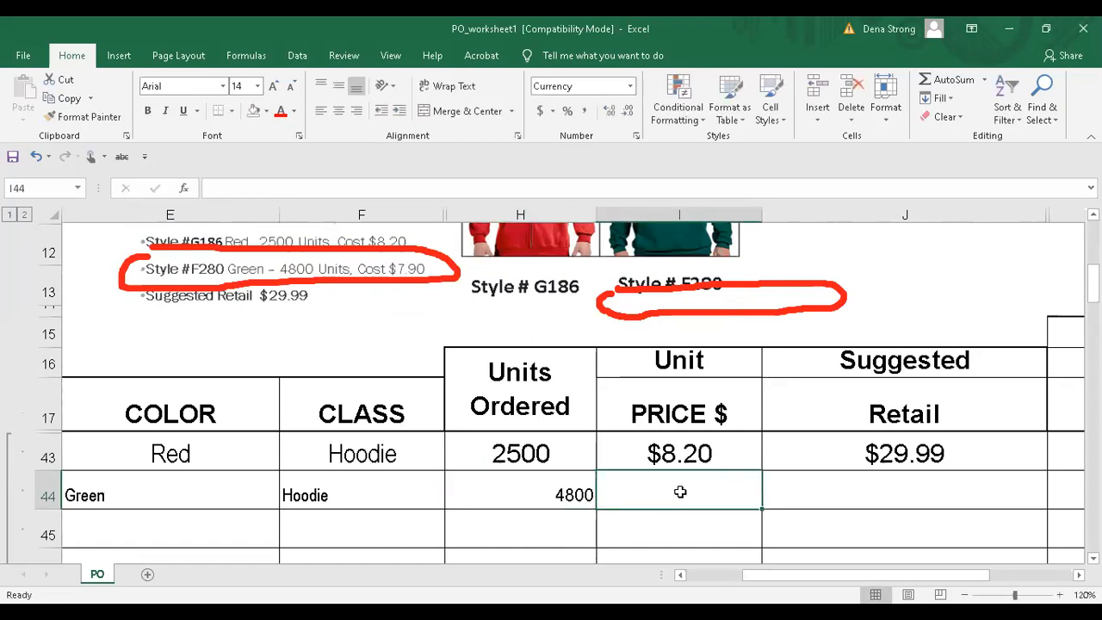
- Enter 7.90 as the unit price in I44 and 29.99 as the suggested retail in J44 for style F280
text(7.90)
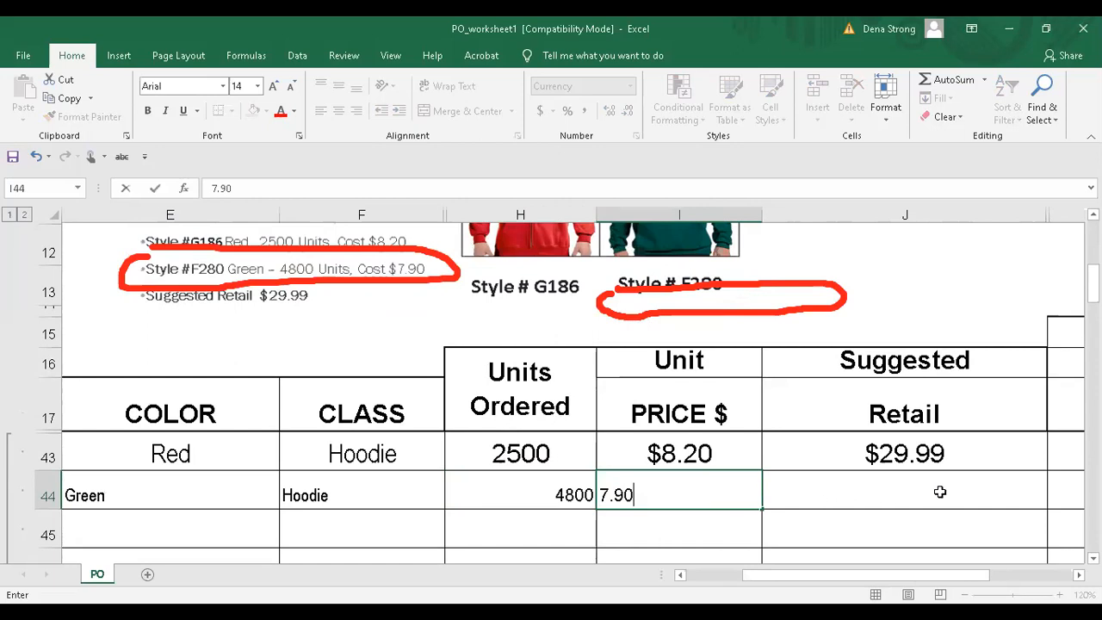
click(901, 496)
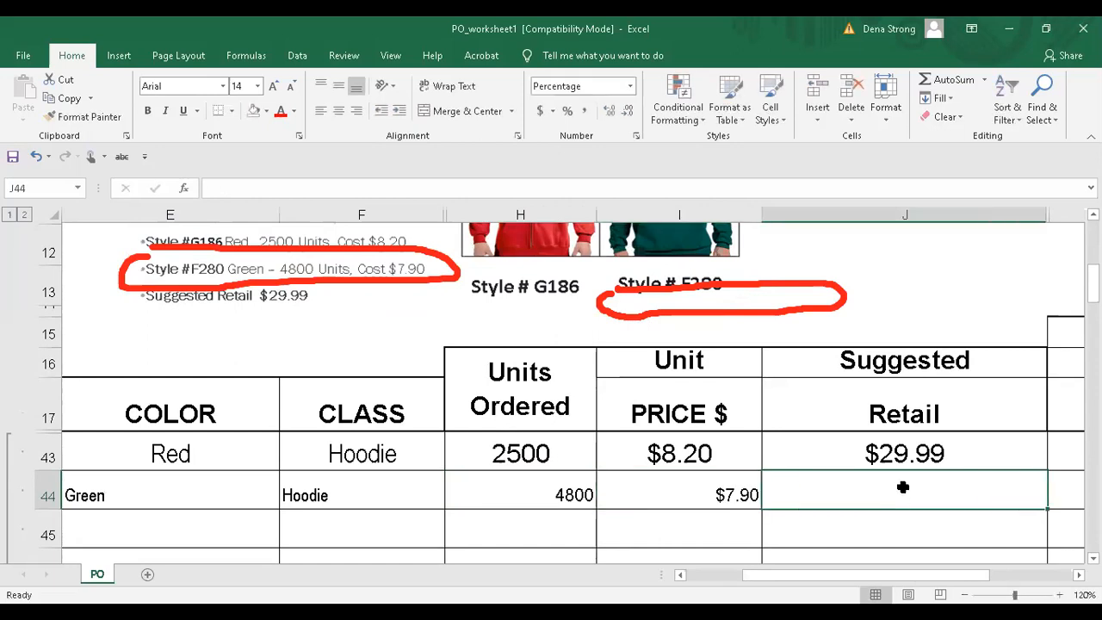
text(29.99)
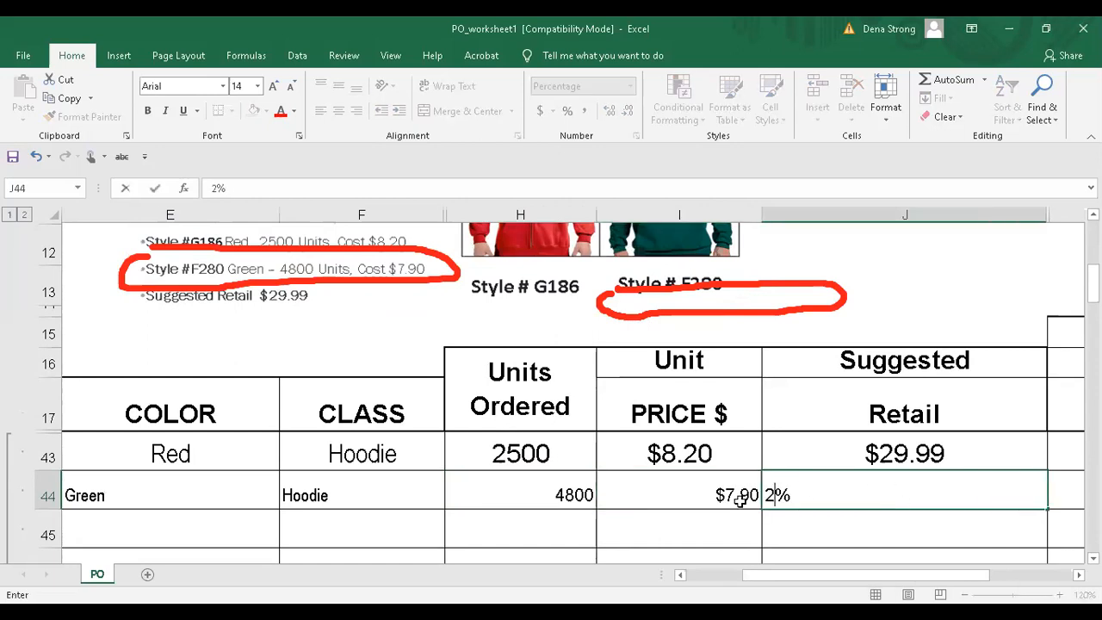
key(Return)
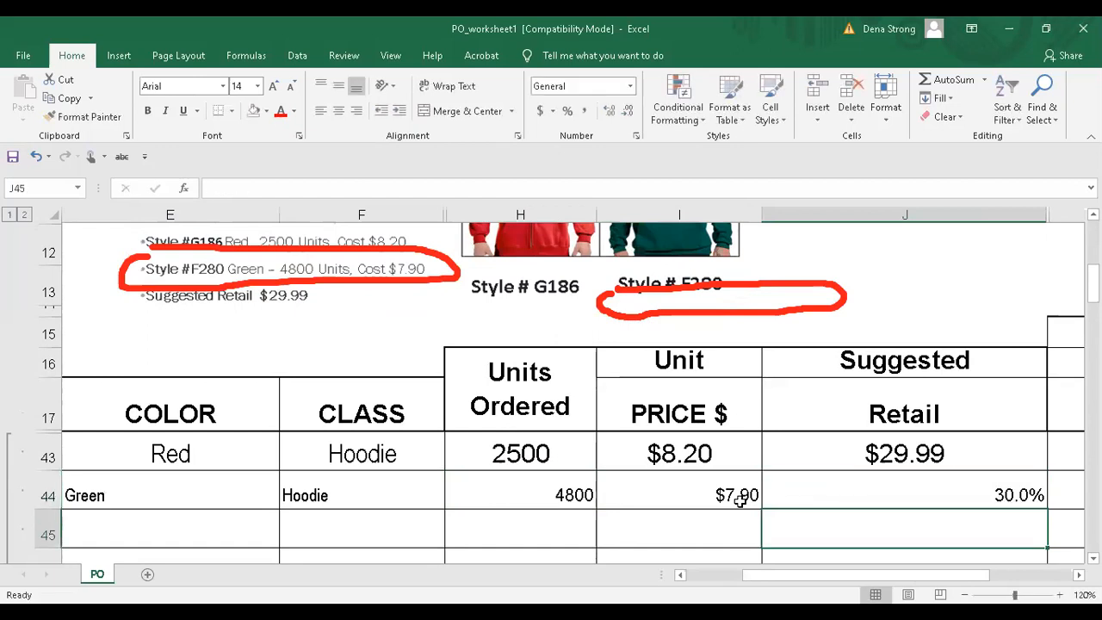
- Apply the Currency format to the suggested retail cell J44 and re-enter 29.99 in it
click(995, 494)
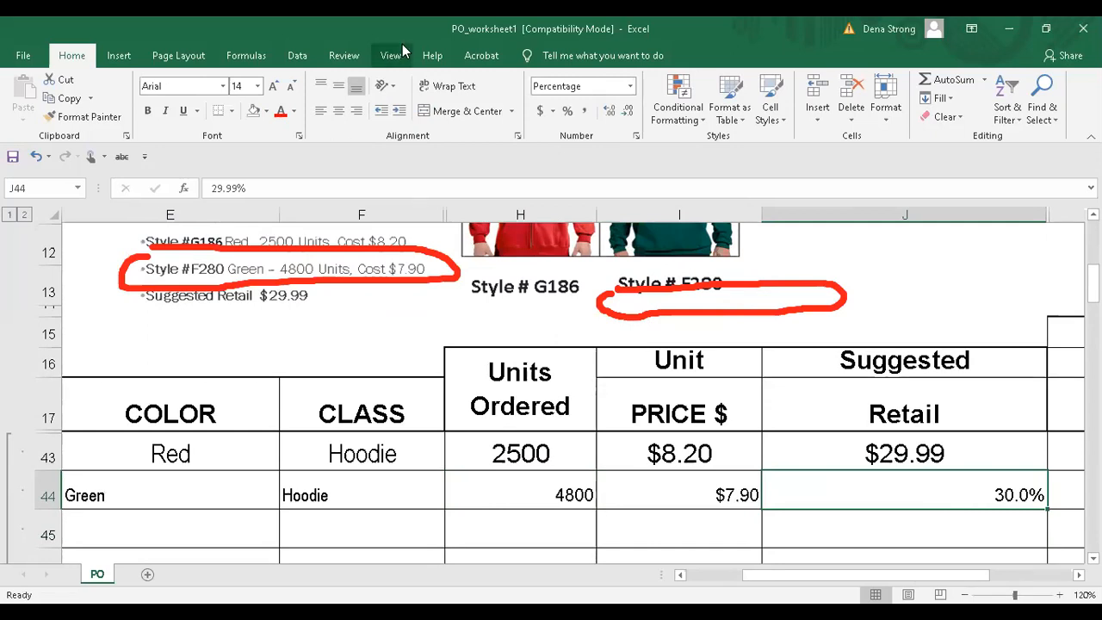
click(630, 87)
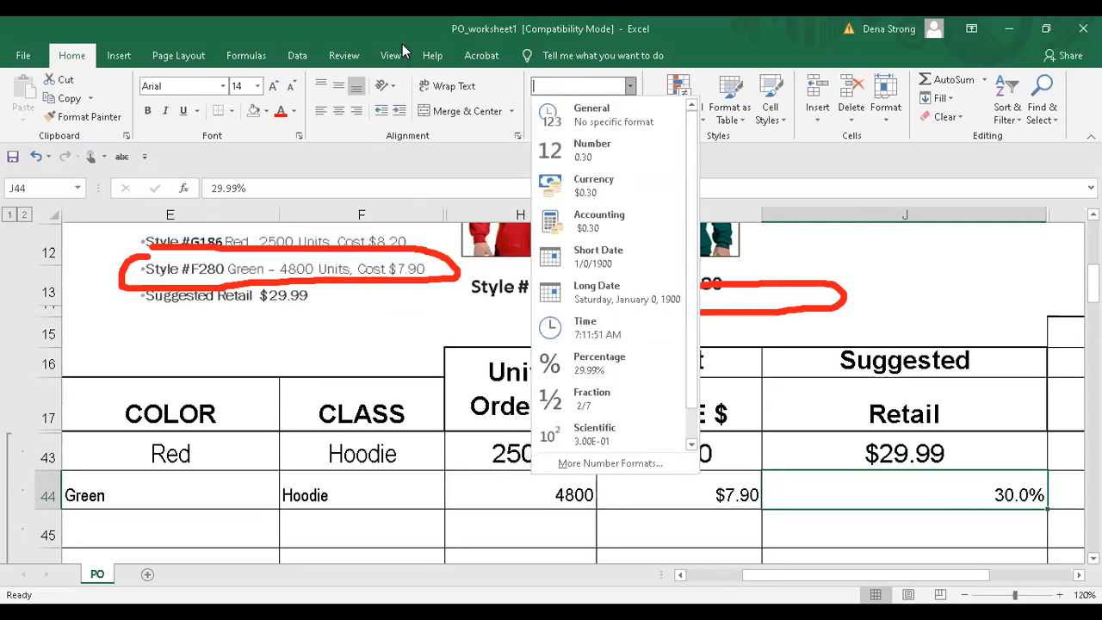
click(594, 188)
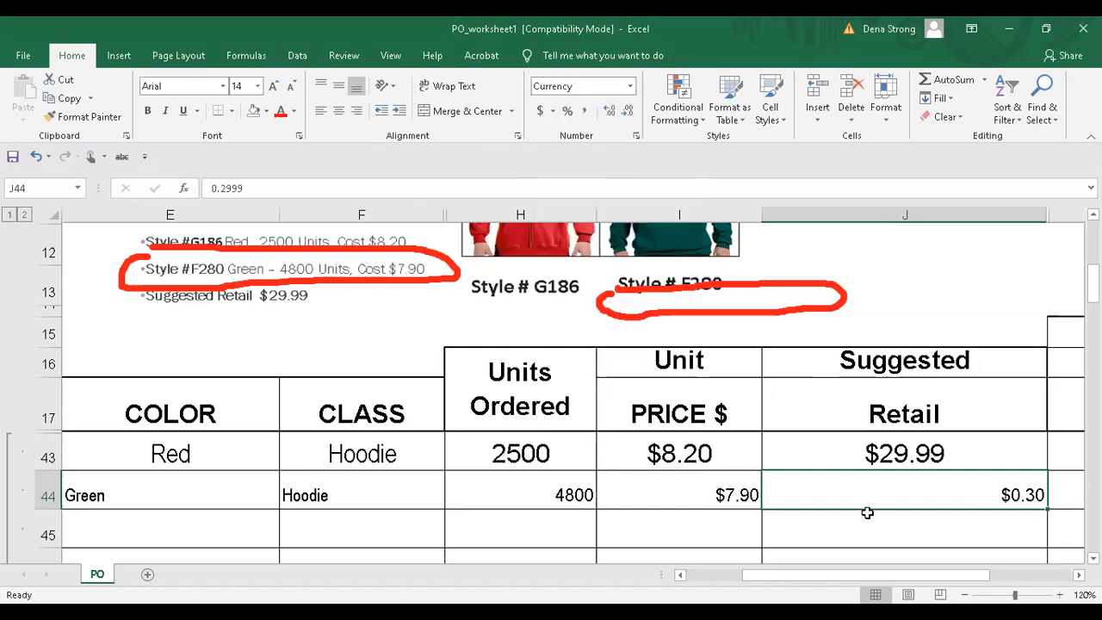
text(29.99)
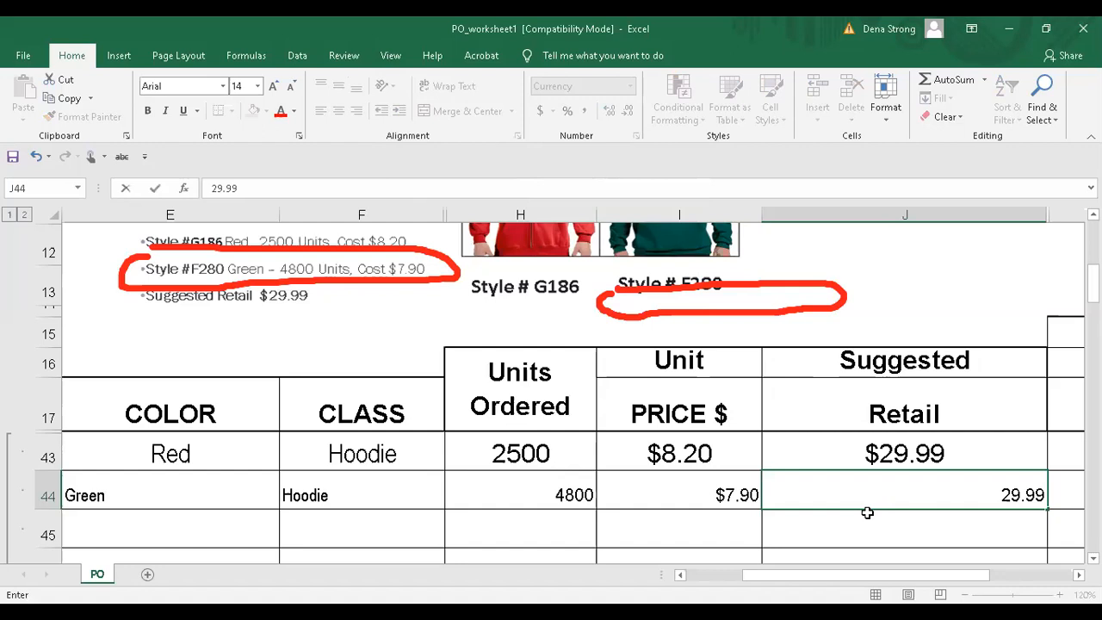
key(Return)
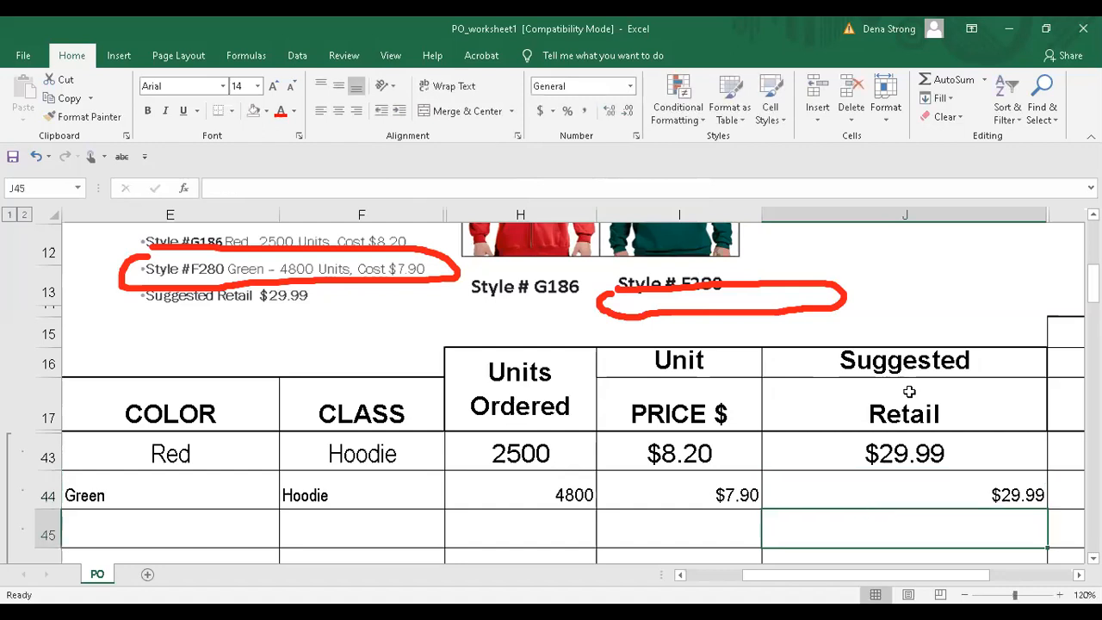
- Set the F280 line item cells E44 to J44 to font size 20 and center their contents
click(905, 483)
drag(738, 488, 206, 472)
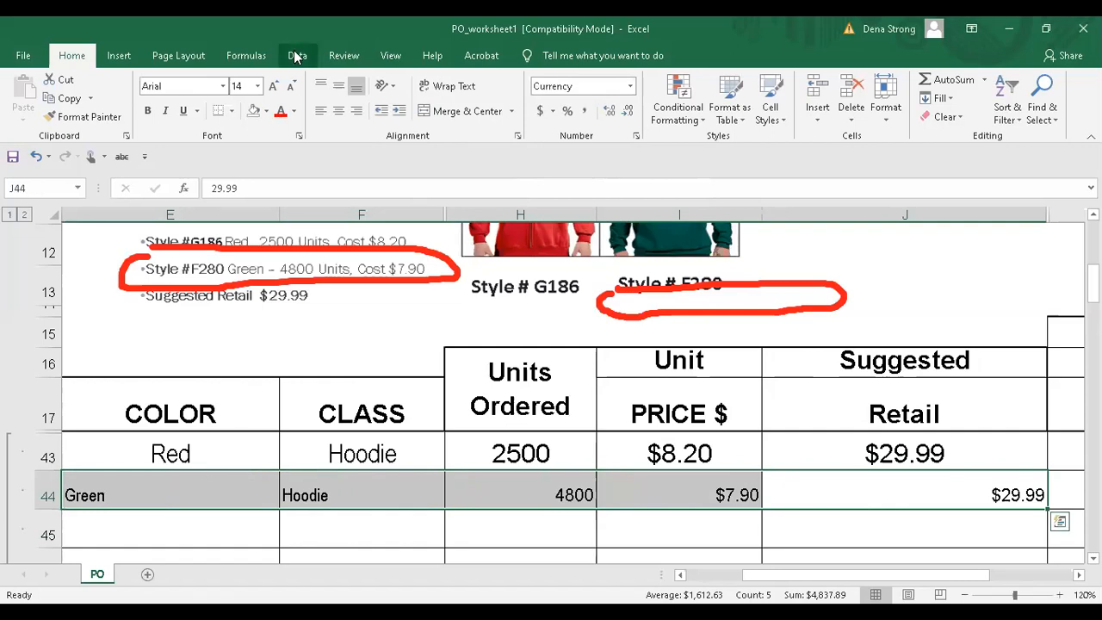
click(258, 86)
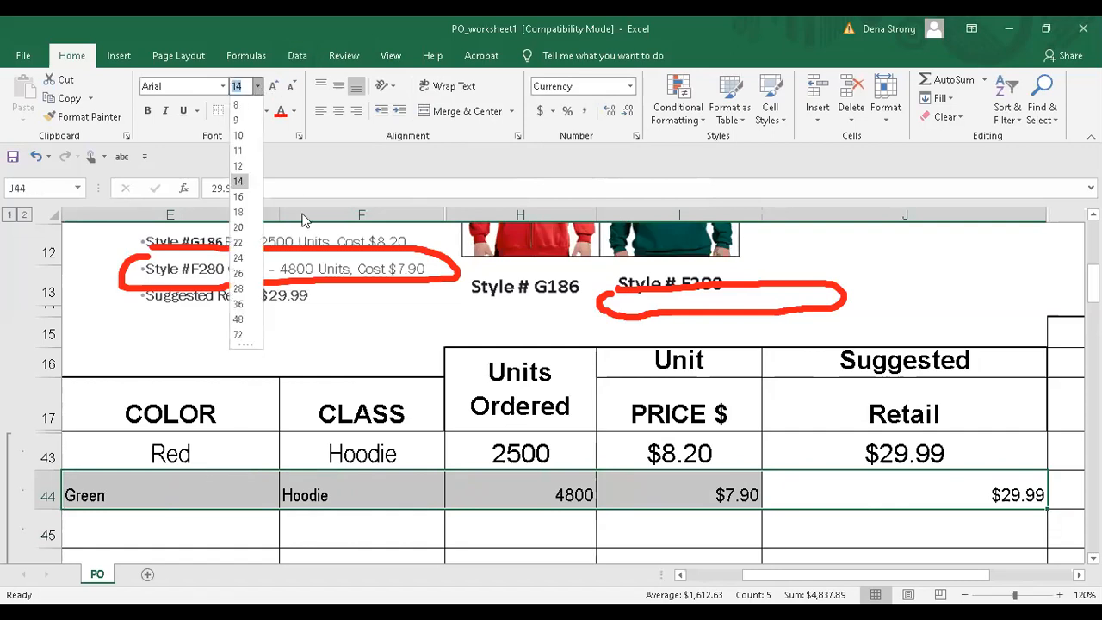
click(244, 227)
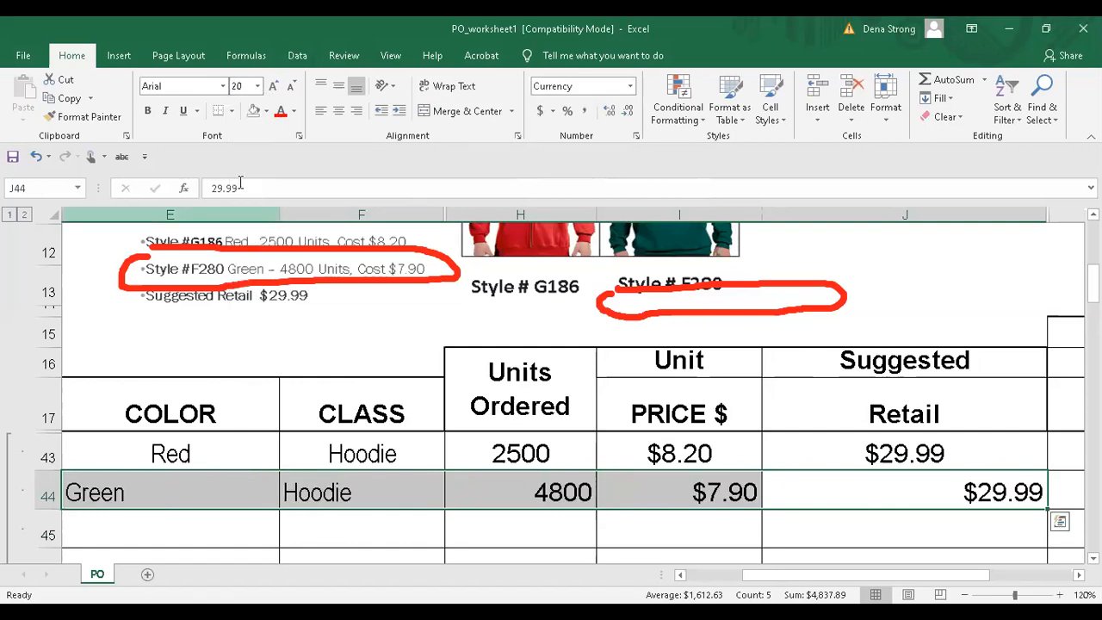
click(336, 118)
- Erase the two red annotation marks drawn over the worksheet
drag(799, 583, 833, 577)
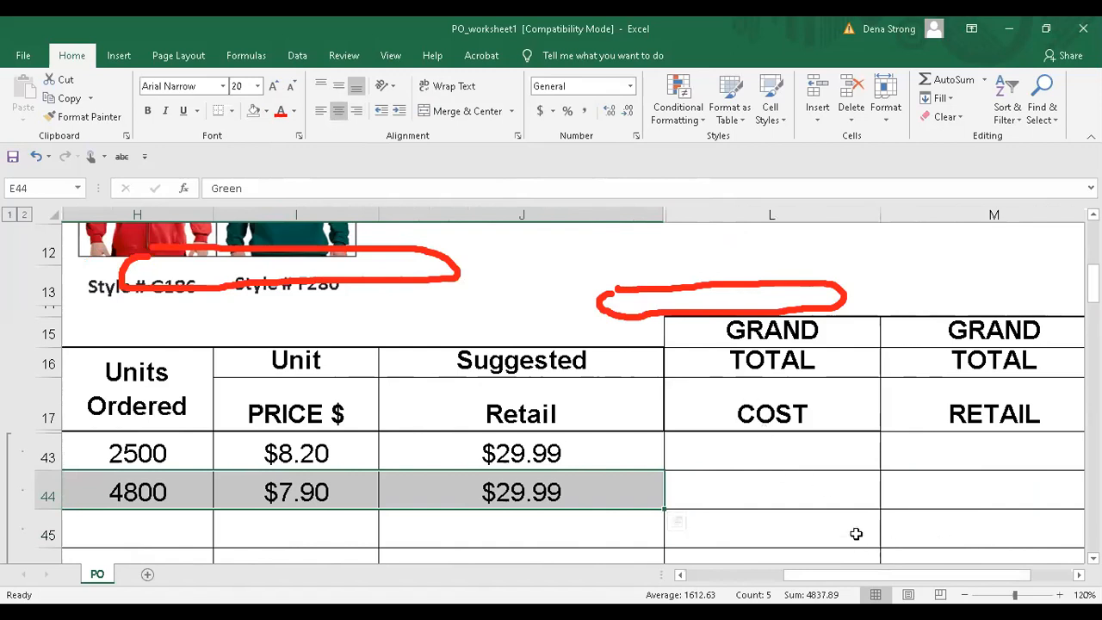
click(769, 209)
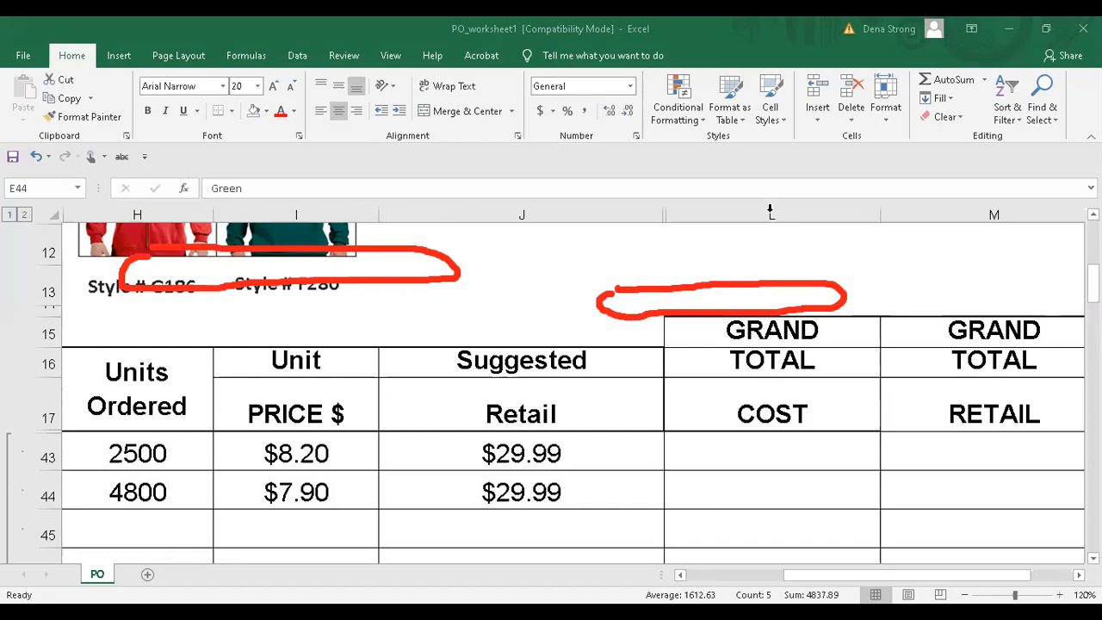
click(765, 284)
click(411, 250)
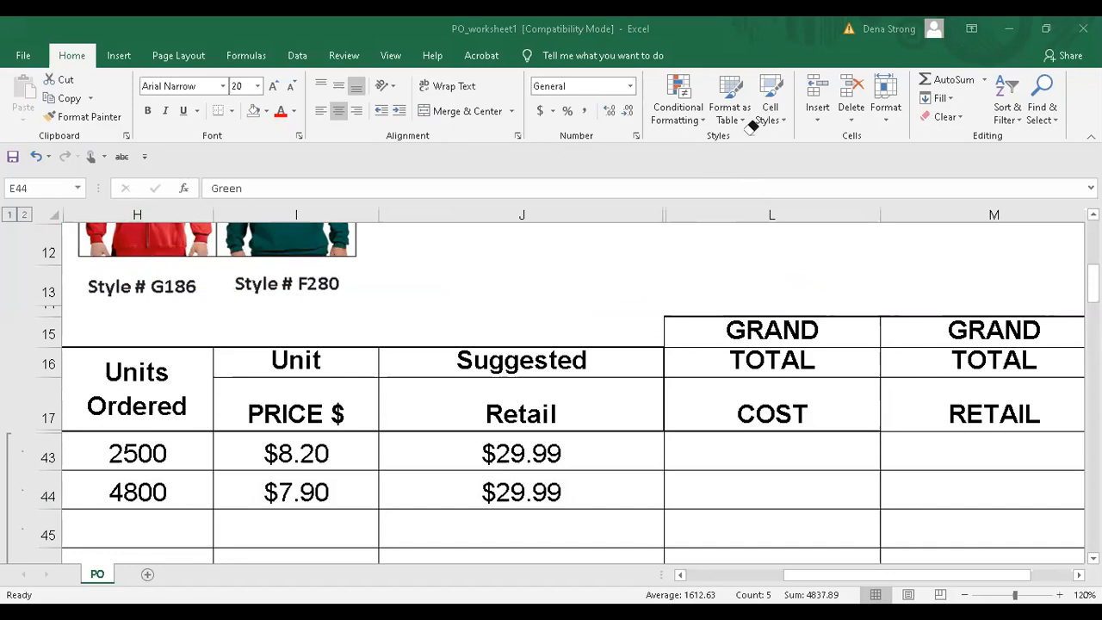
- Calculate the grand total cost for style G186 in L43 as units ordered times unit price with =H43*I43
click(754, 450)
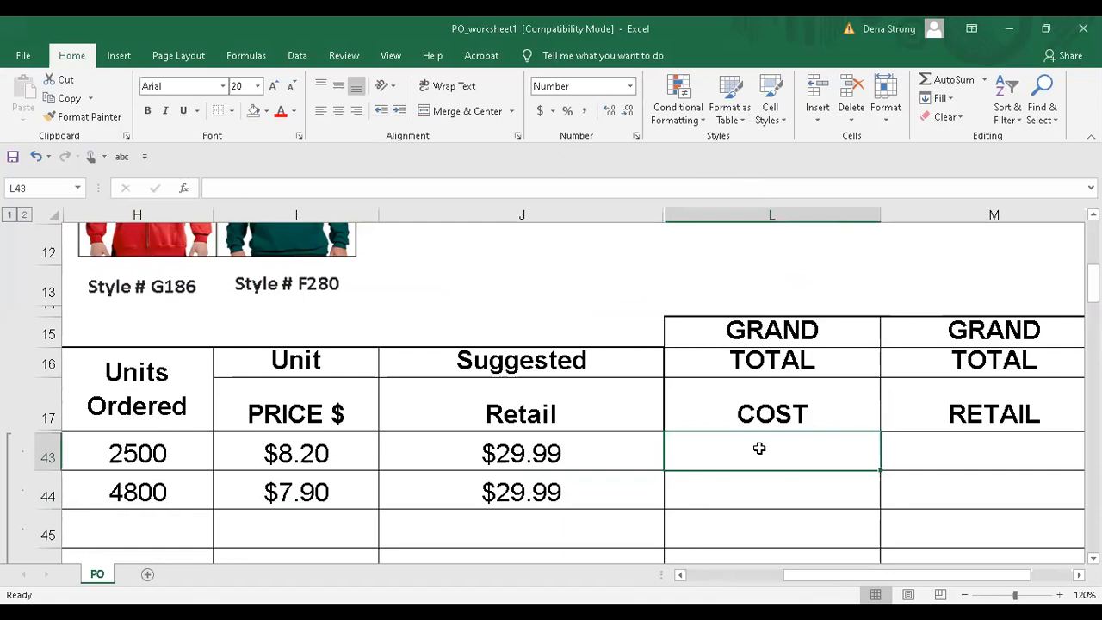
click(146, 453)
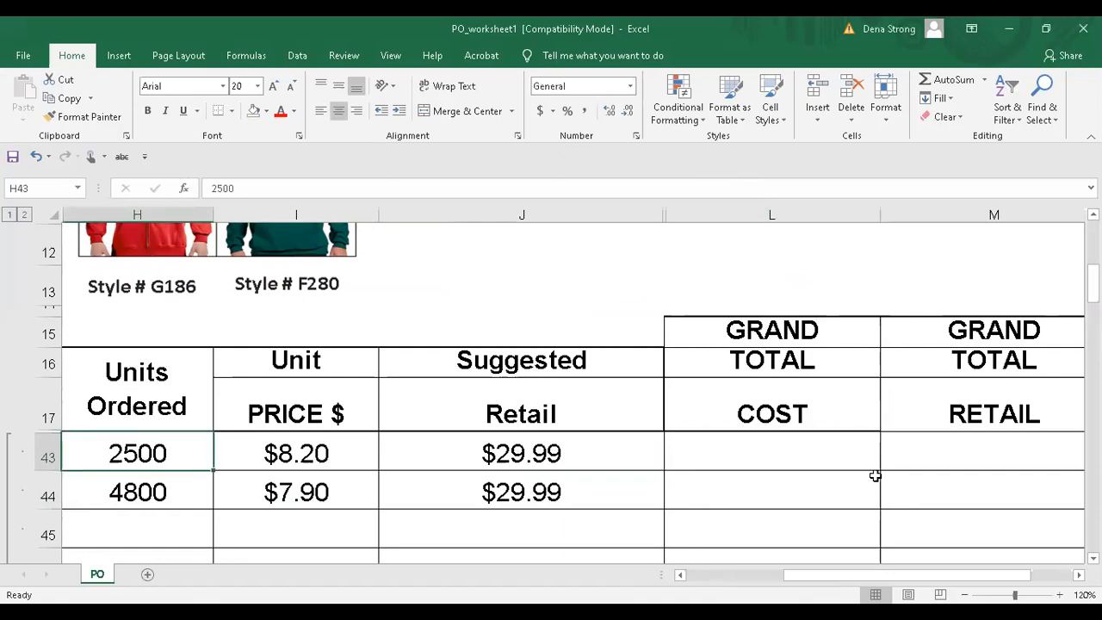
click(323, 456)
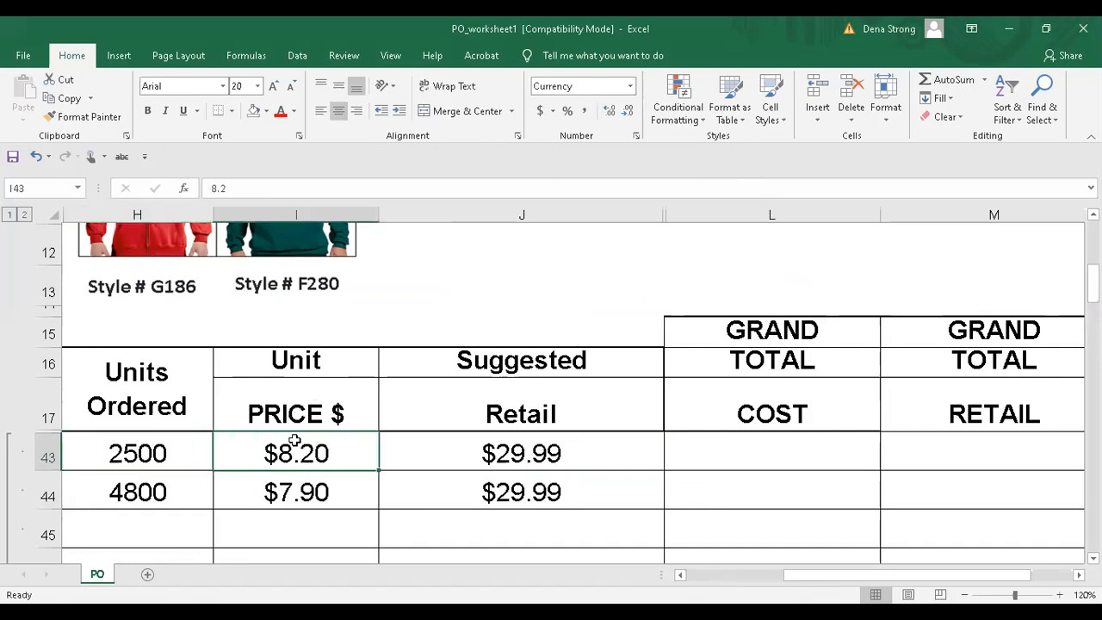
click(802, 448)
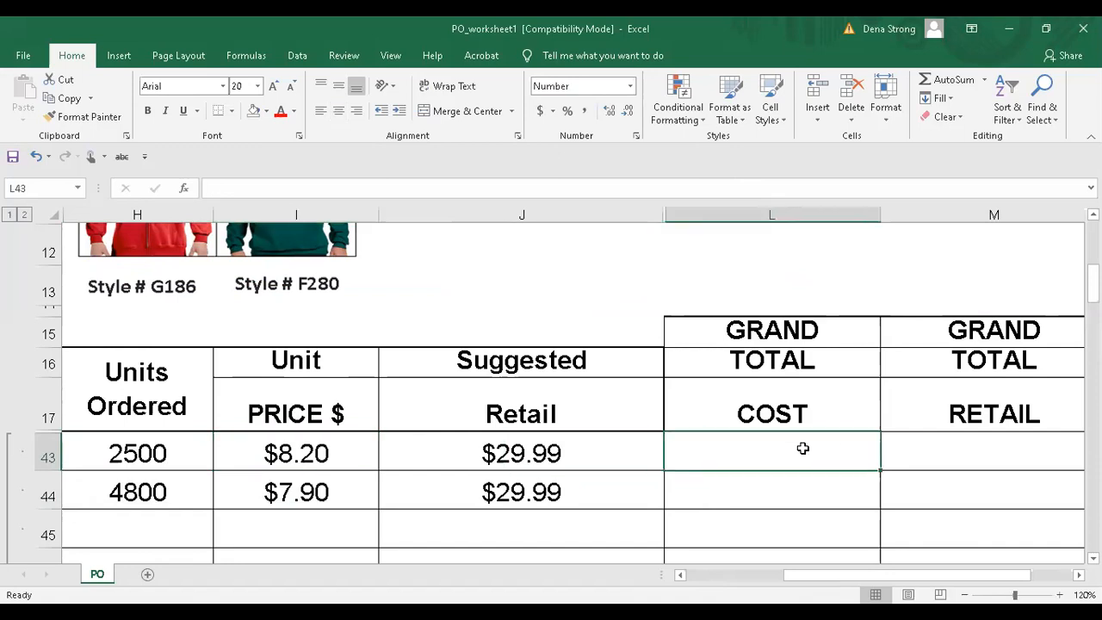
text(=)
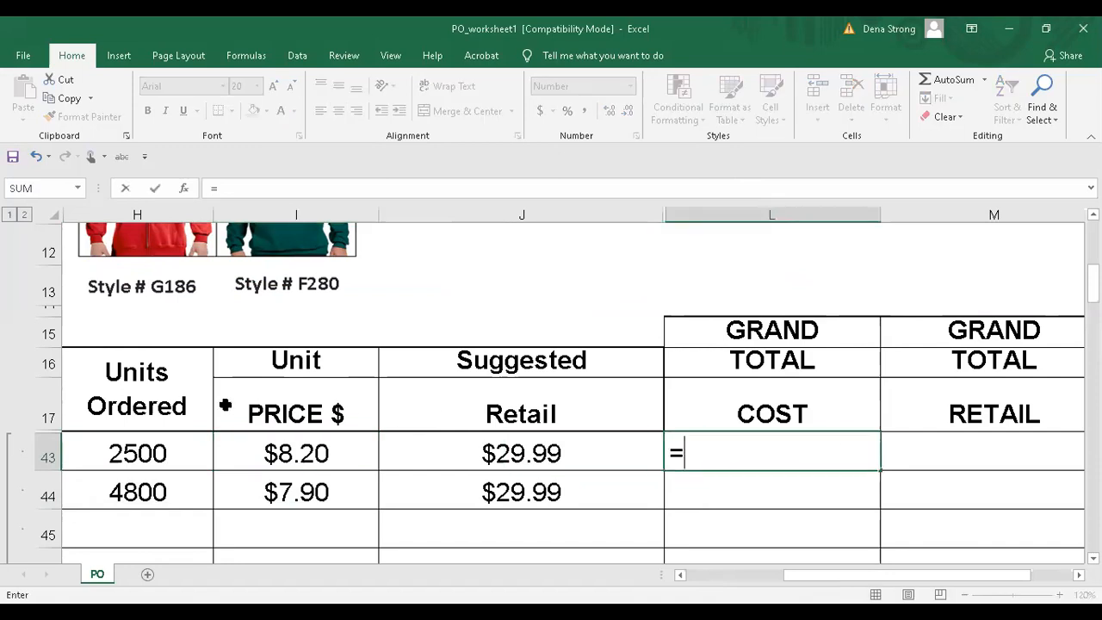
click(159, 449)
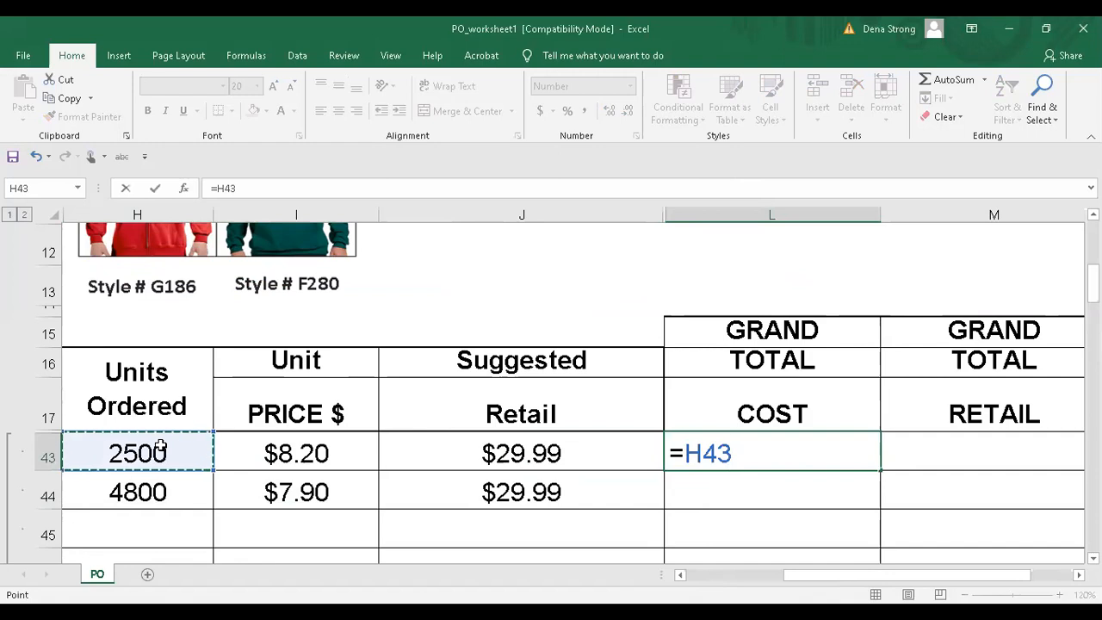
text(*)
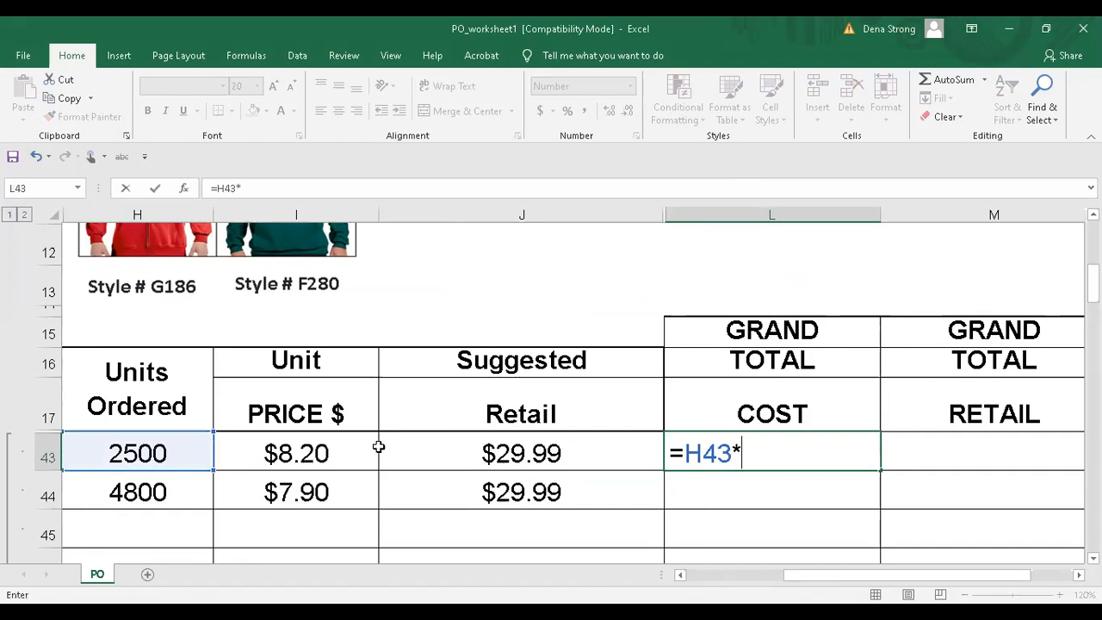
click(317, 452)
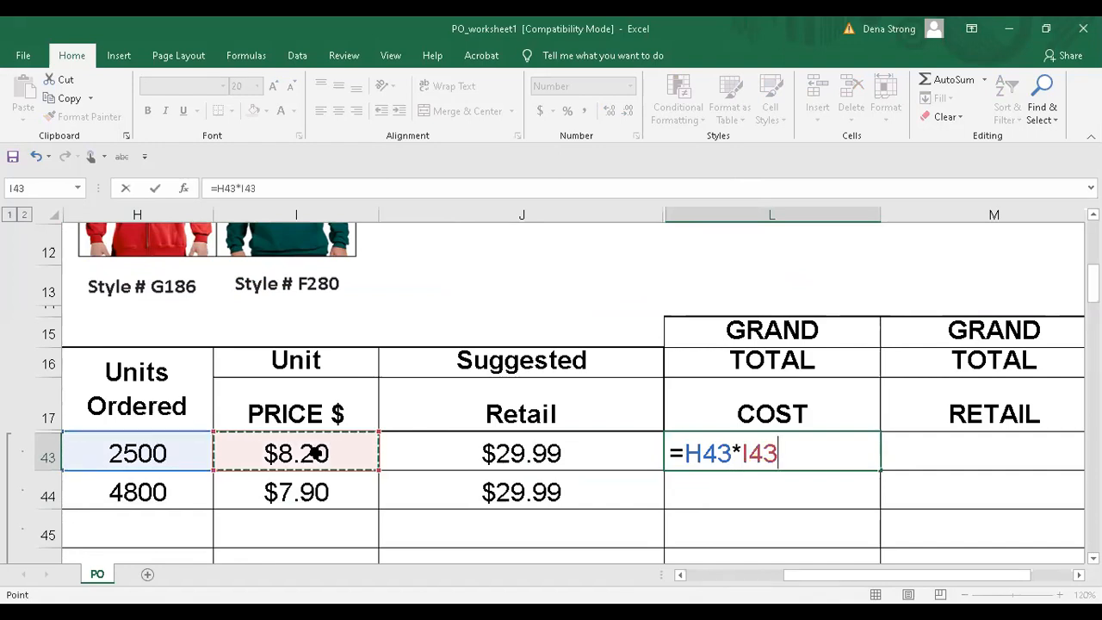
key(Return)
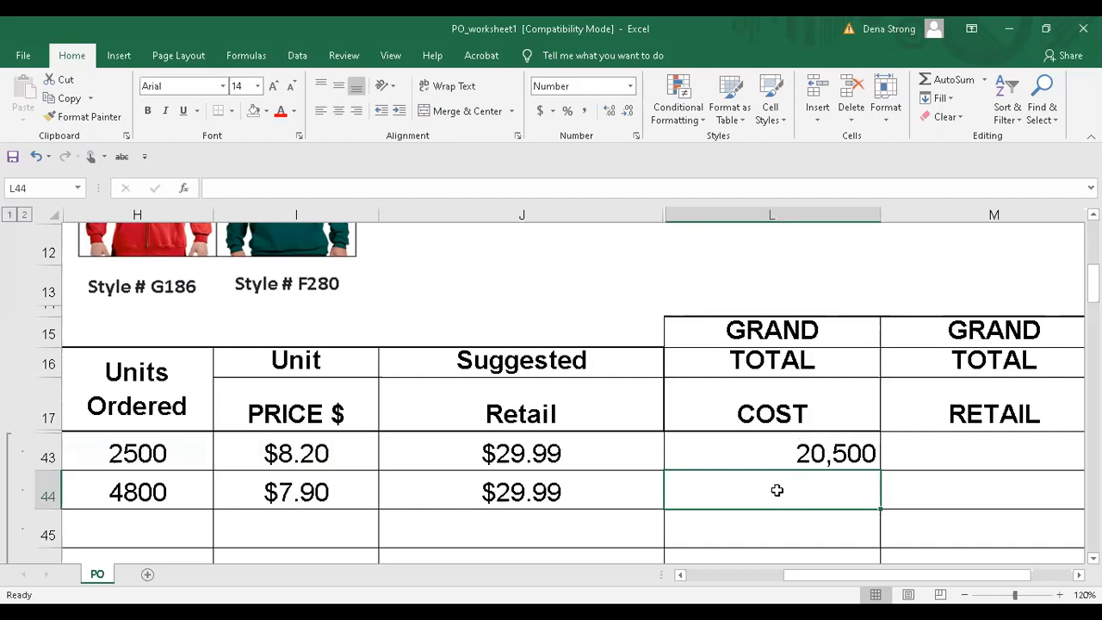
- Calculate the grand total cost for style F280 in L44 with the formula =H44*I44
text(=)
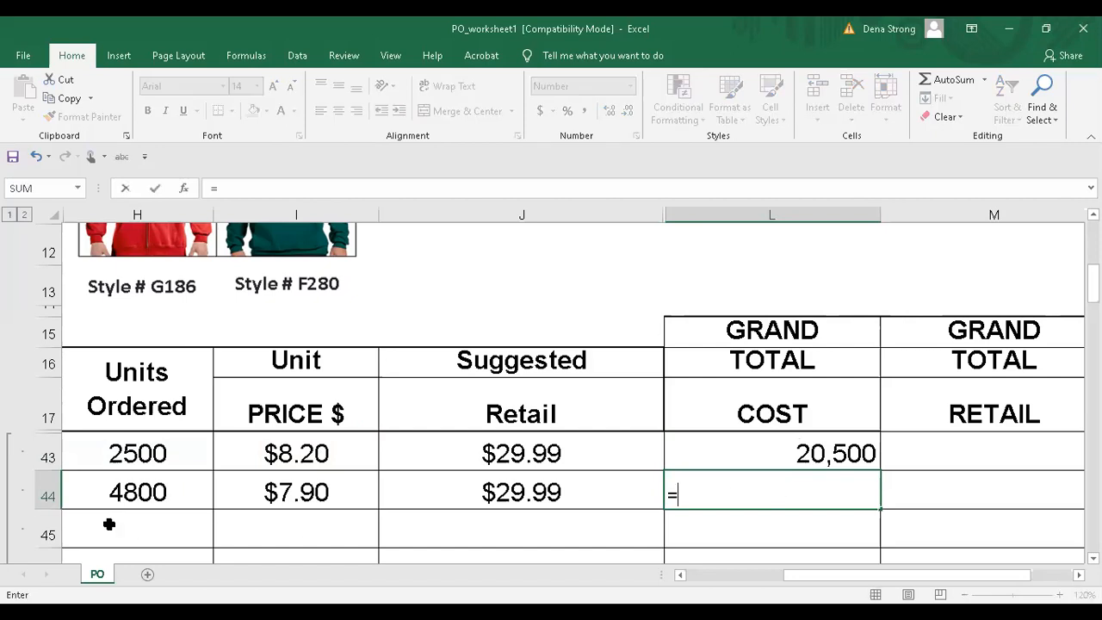
click(163, 490)
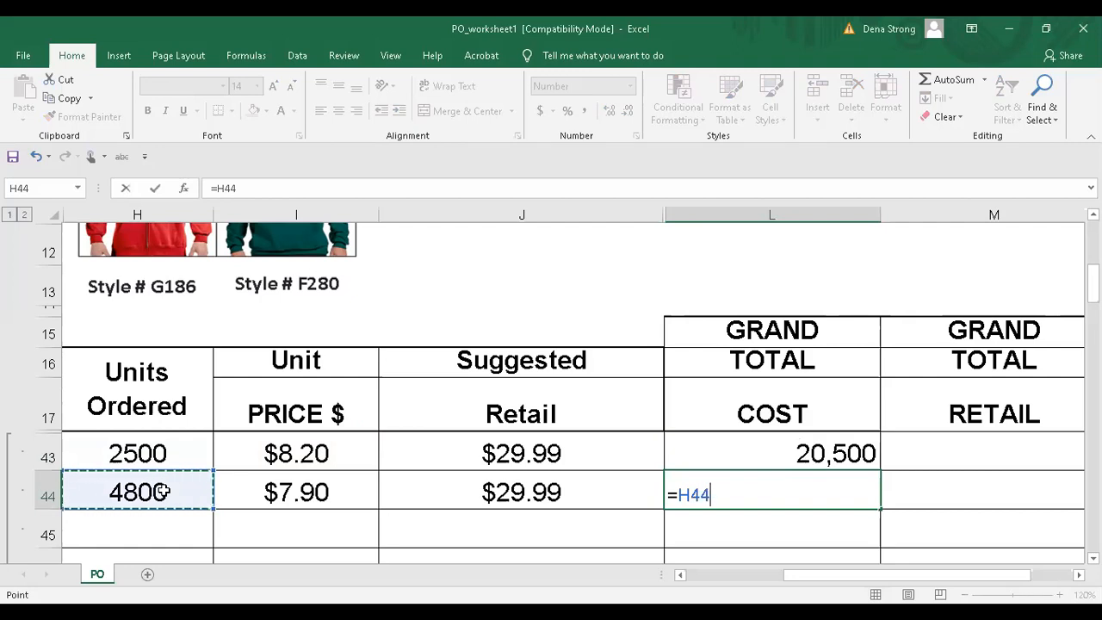
text(*)
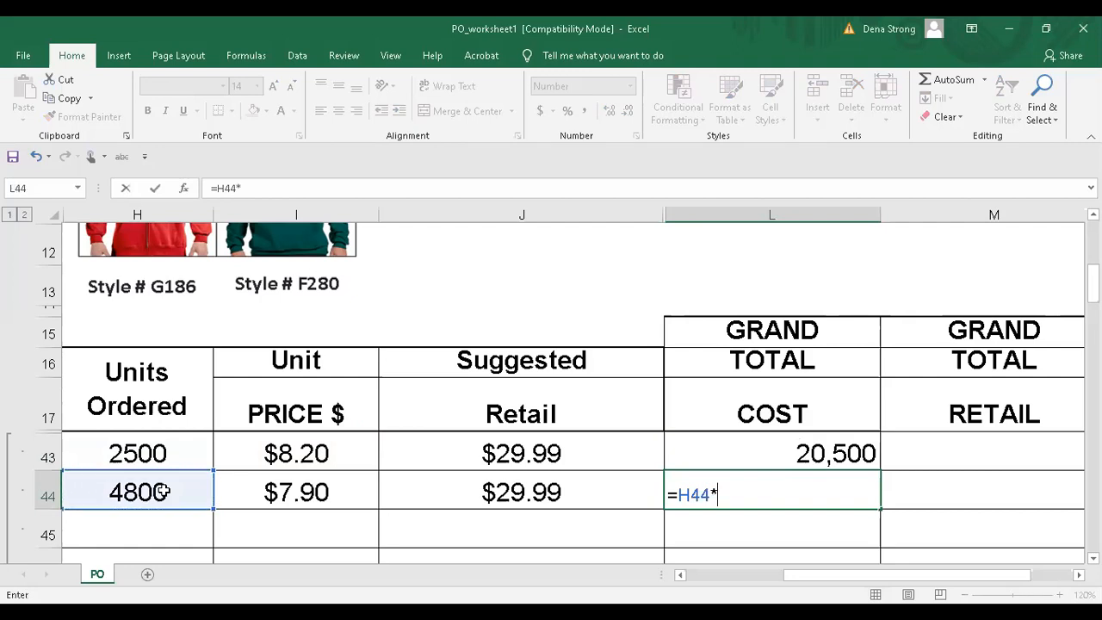
click(331, 491)
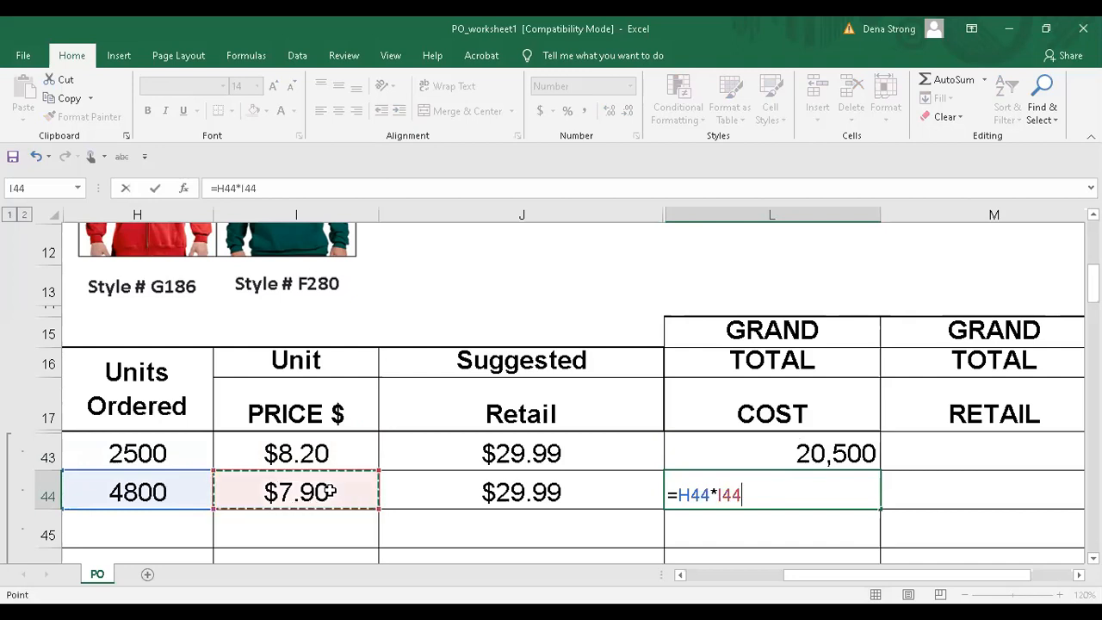
key(Return)
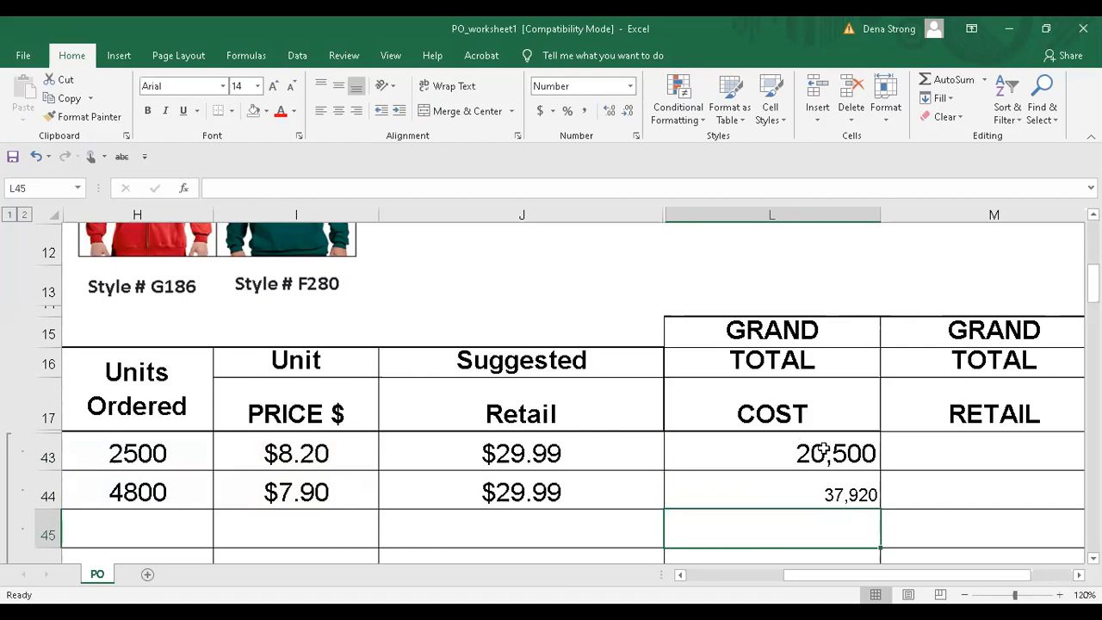
- Format the grand total costs in L43:L44 with font size 20, centered alignment and the Currency number format
drag(824, 451, 826, 479)
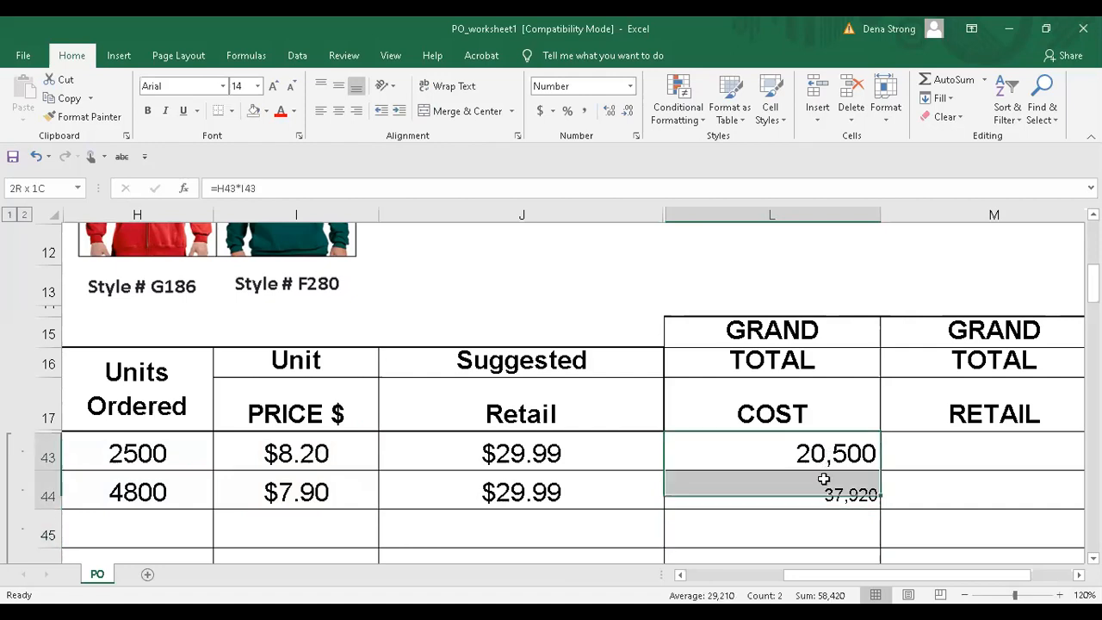
click(257, 87)
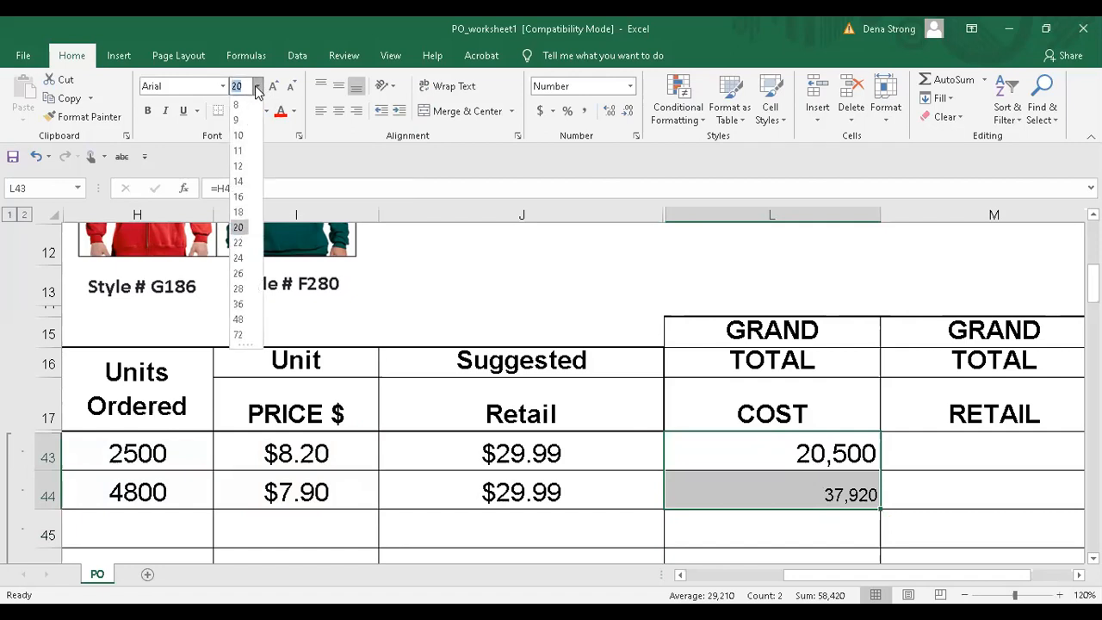
click(239, 227)
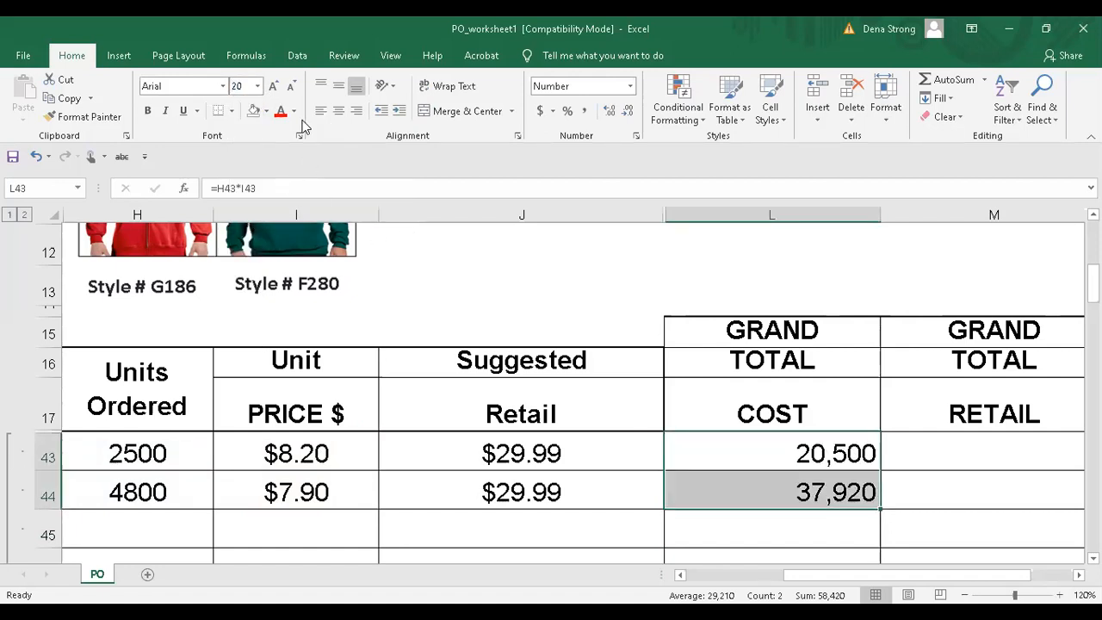
click(338, 112)
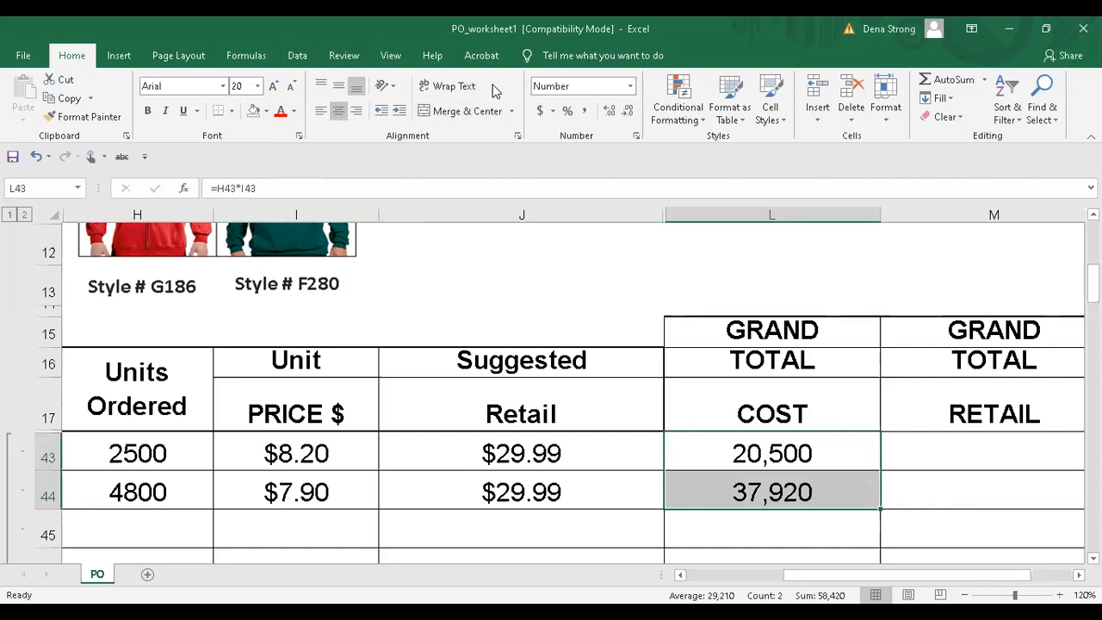
click(630, 86)
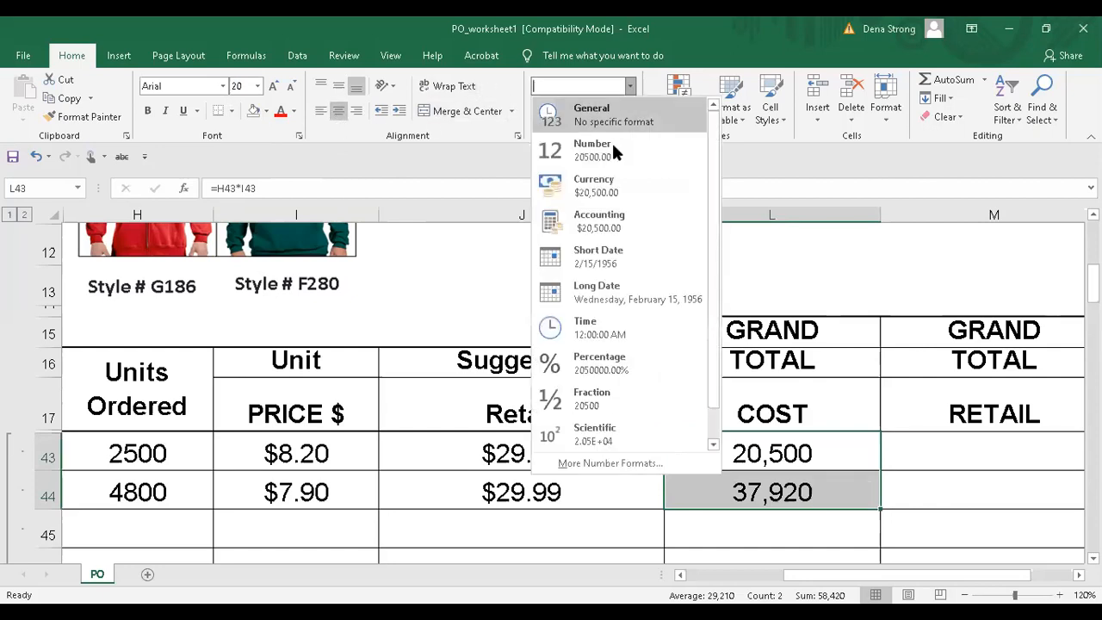
click(598, 197)
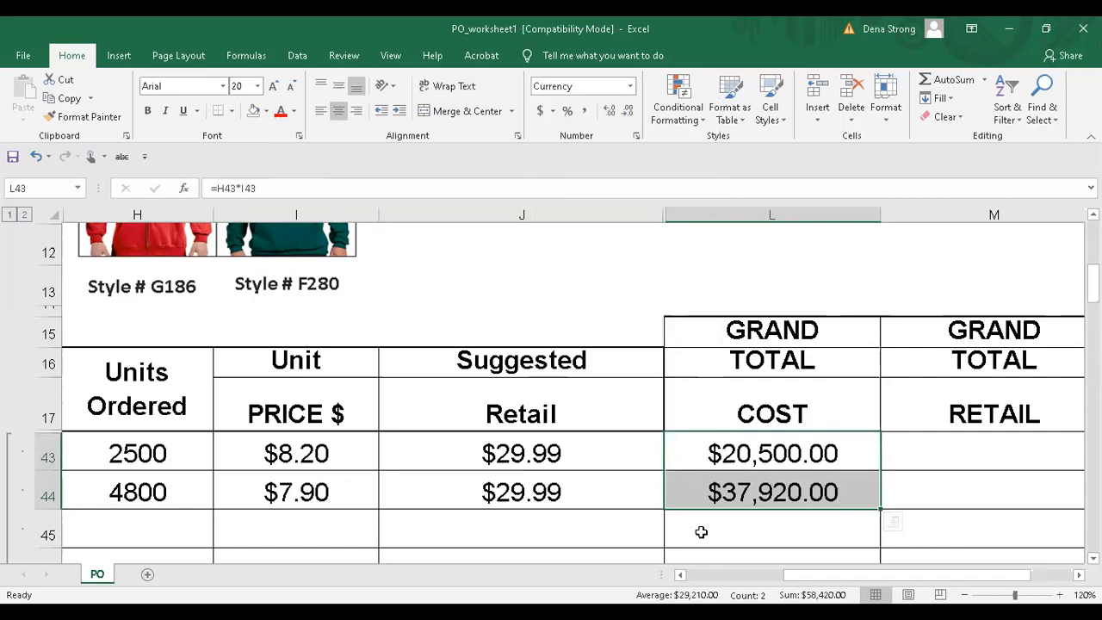
- Calculate the grand total retail for style G186 in M43 as units ordered times suggested retail with =H43*J43
click(856, 451)
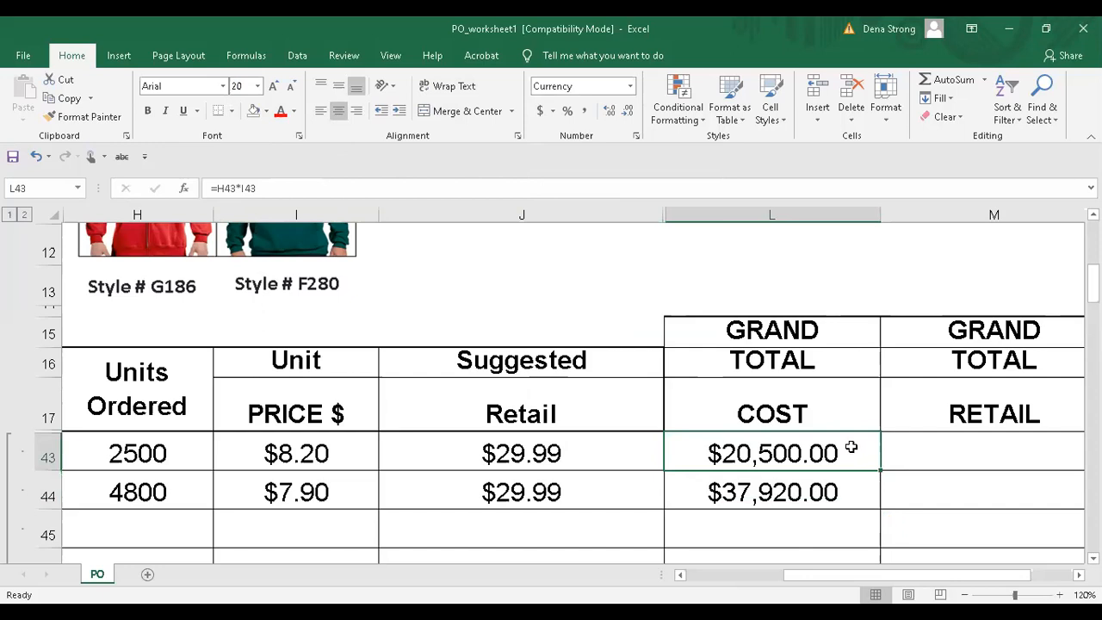
click(836, 494)
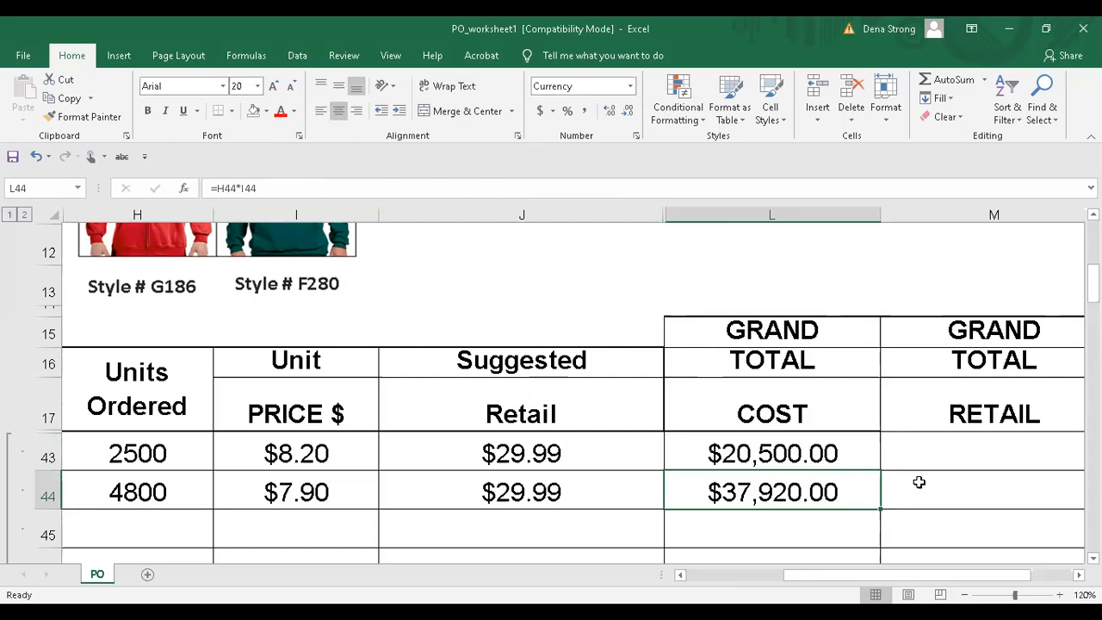
click(981, 449)
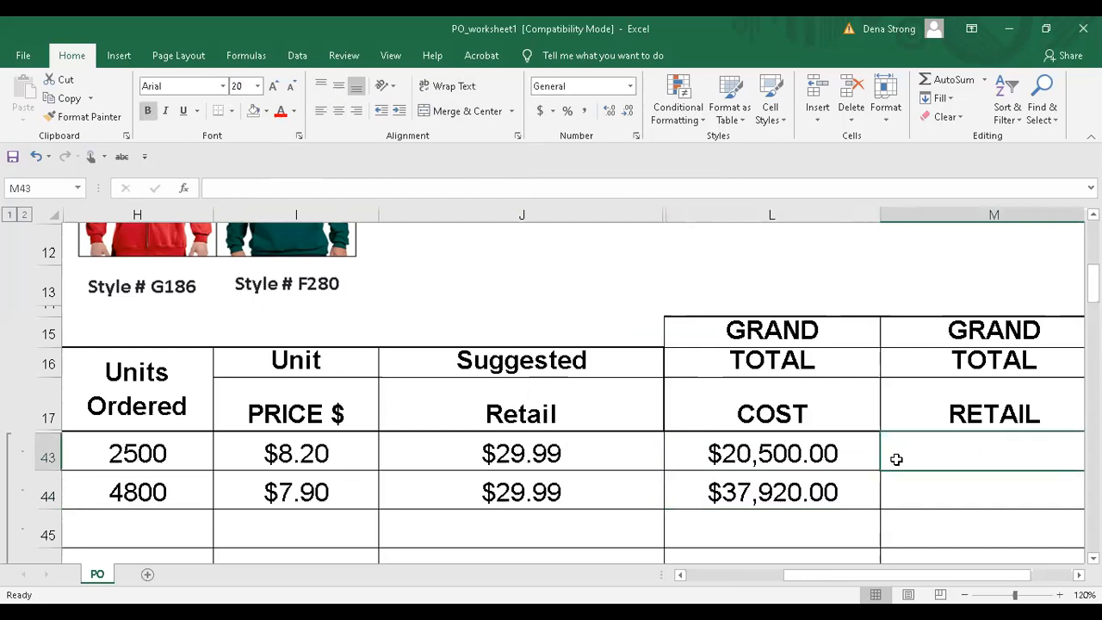
text(=)
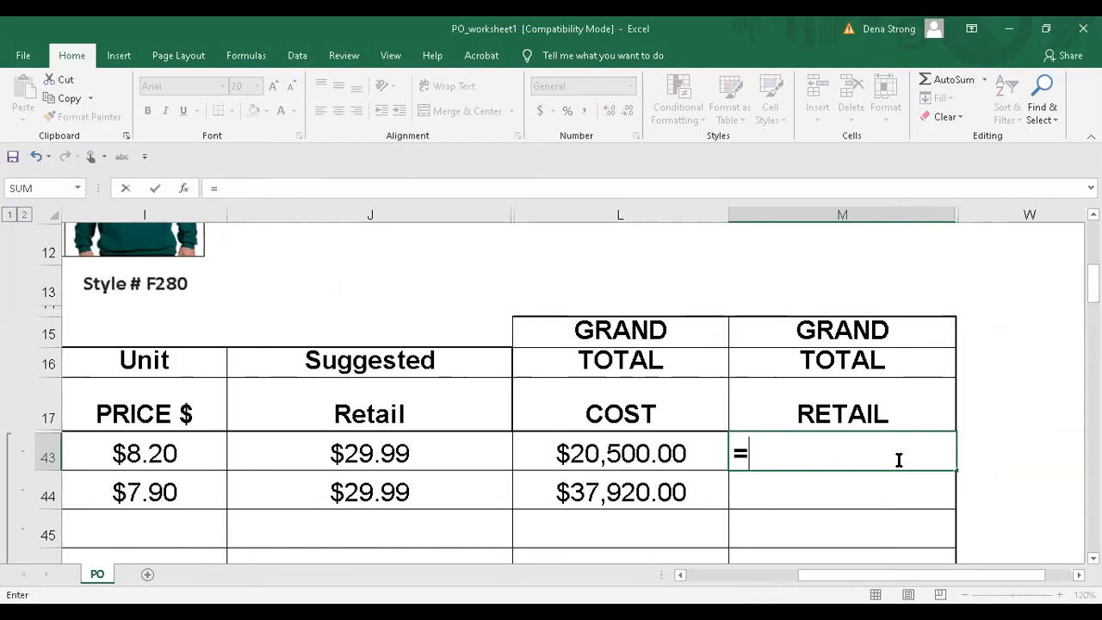
drag(846, 580, 826, 580)
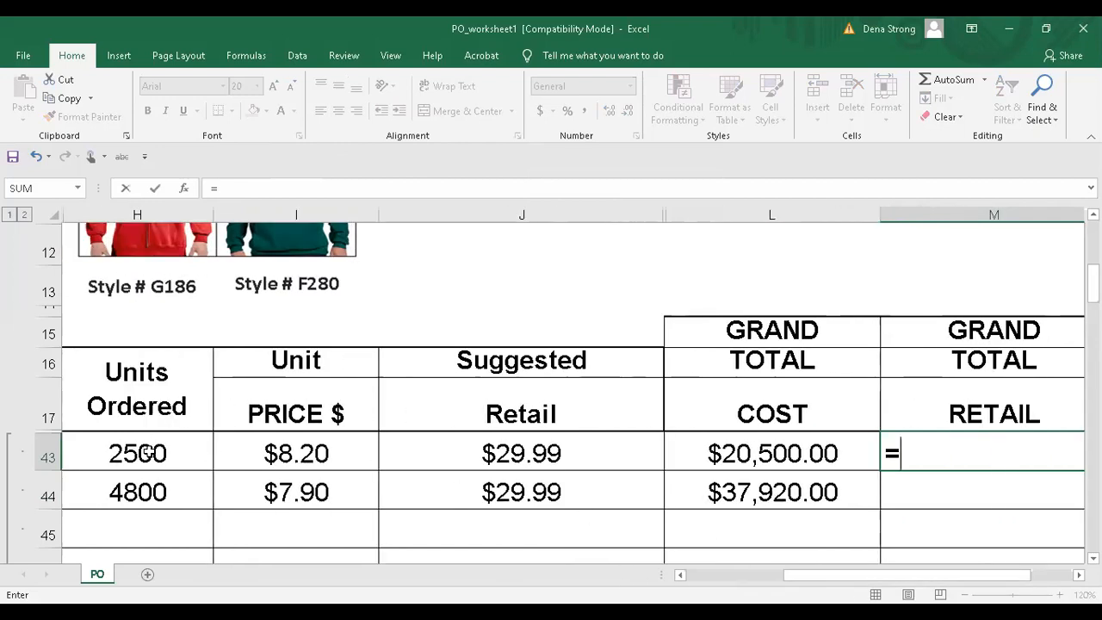
click(152, 451)
text(*)
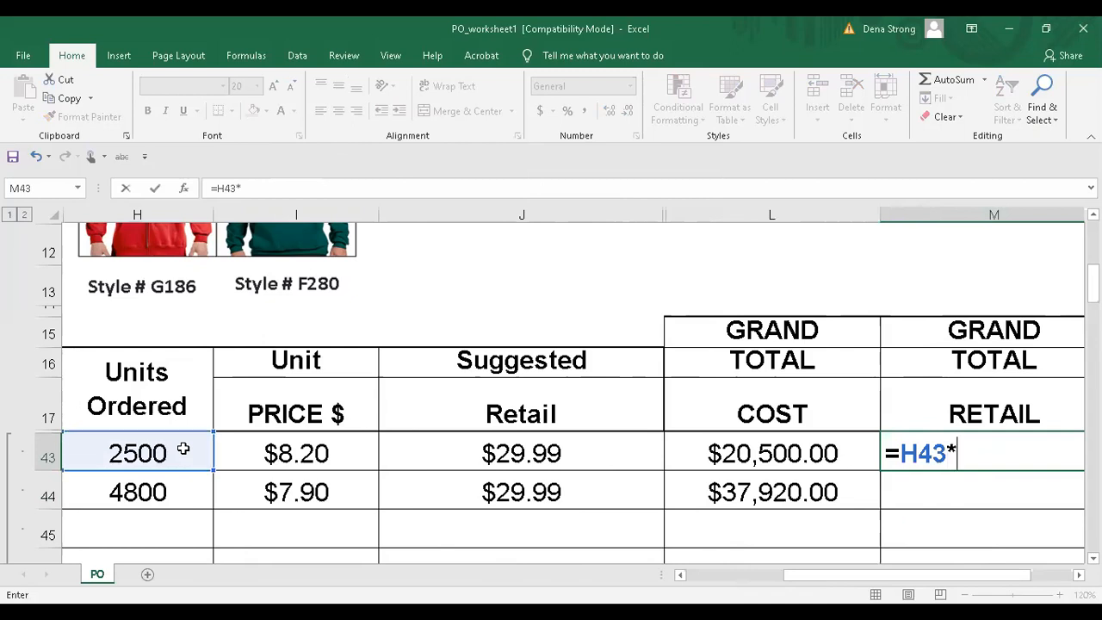
click(558, 452)
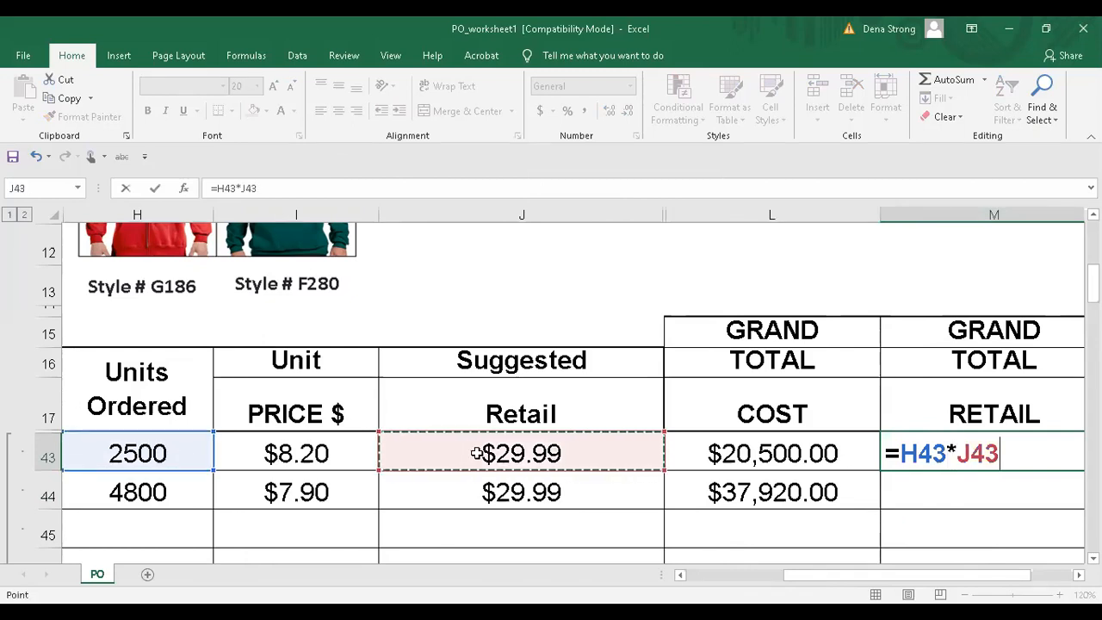
key(Return)
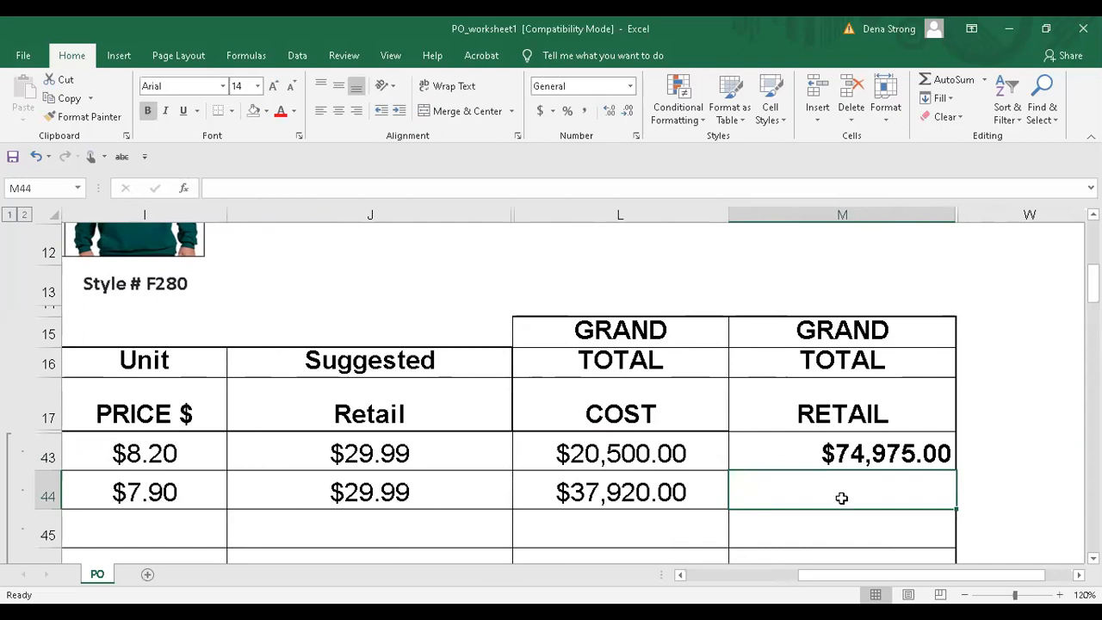
- Calculate the grand total retail for style F280 in M44 with the formula =H44*J44
text(=)
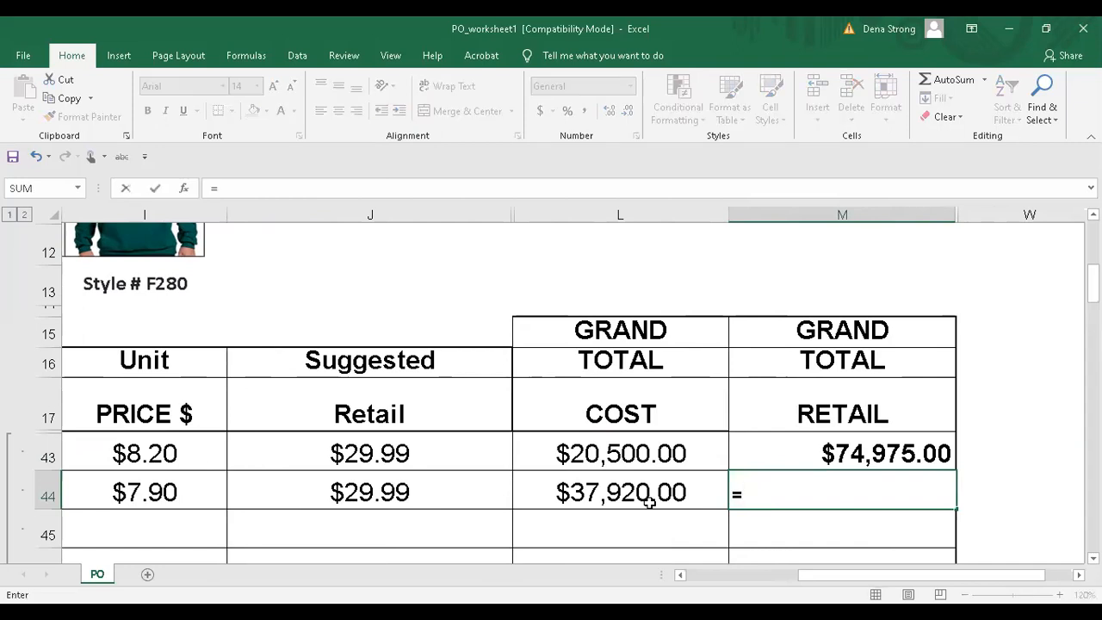
drag(871, 575, 856, 575)
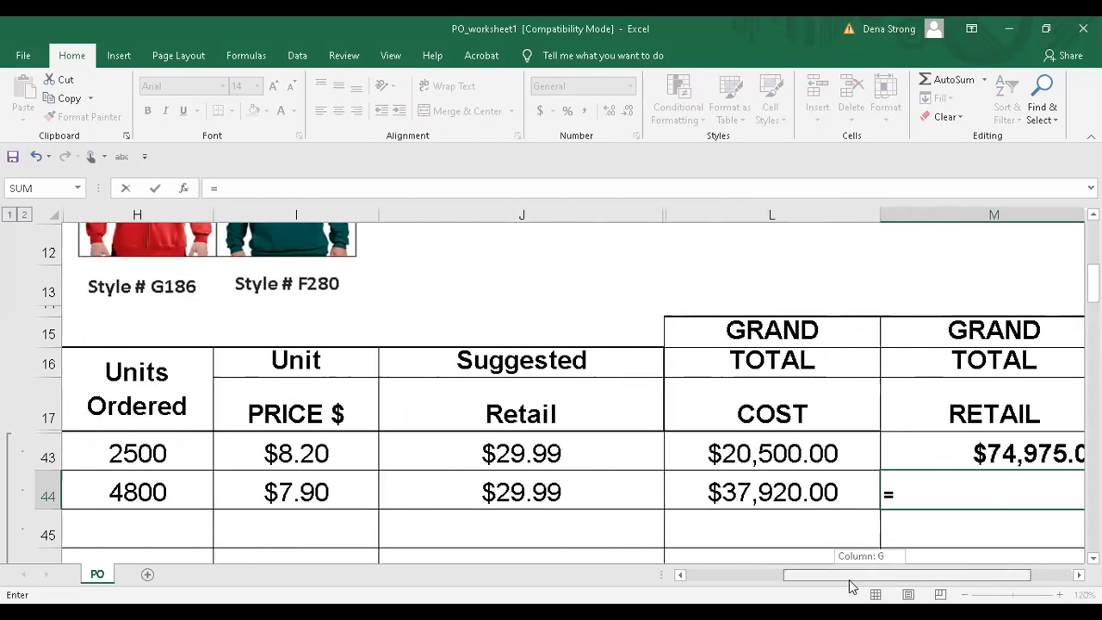
click(143, 480)
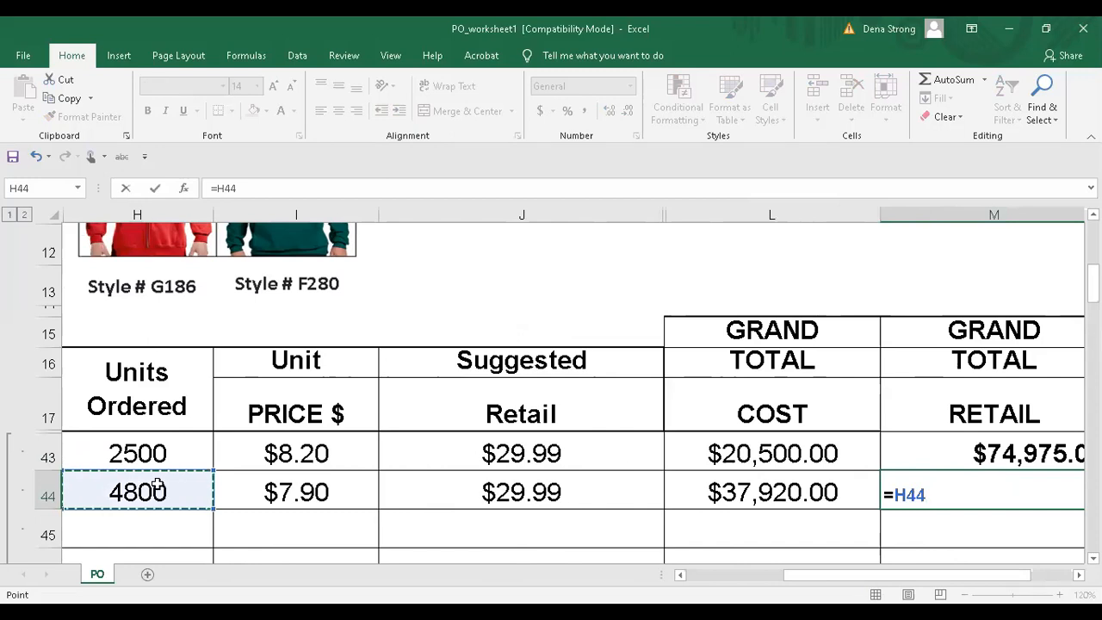
text(*)
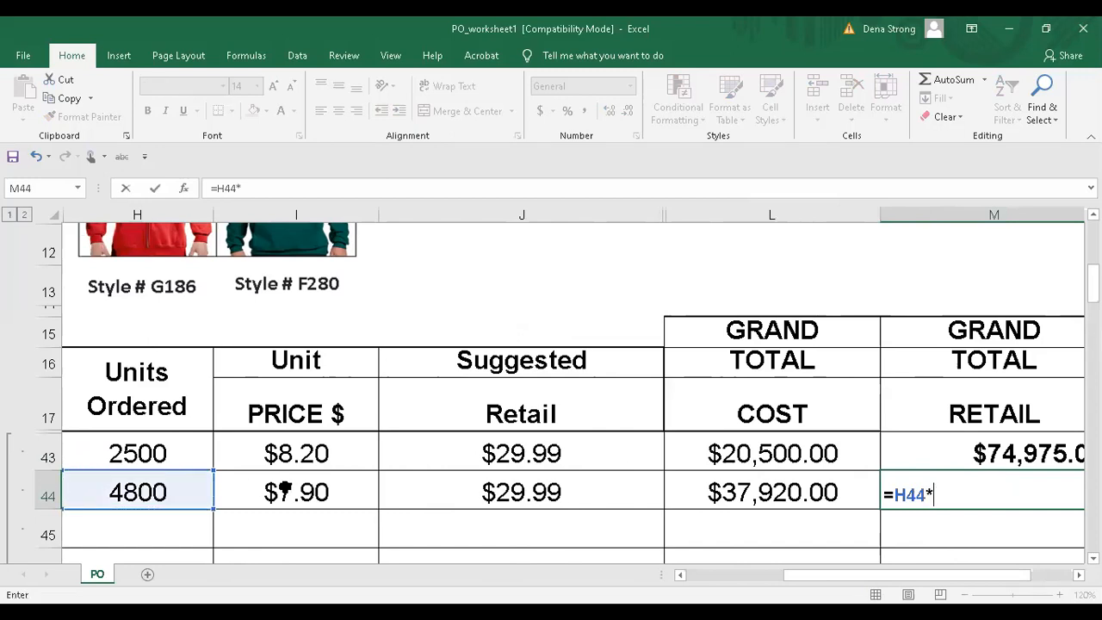
click(527, 487)
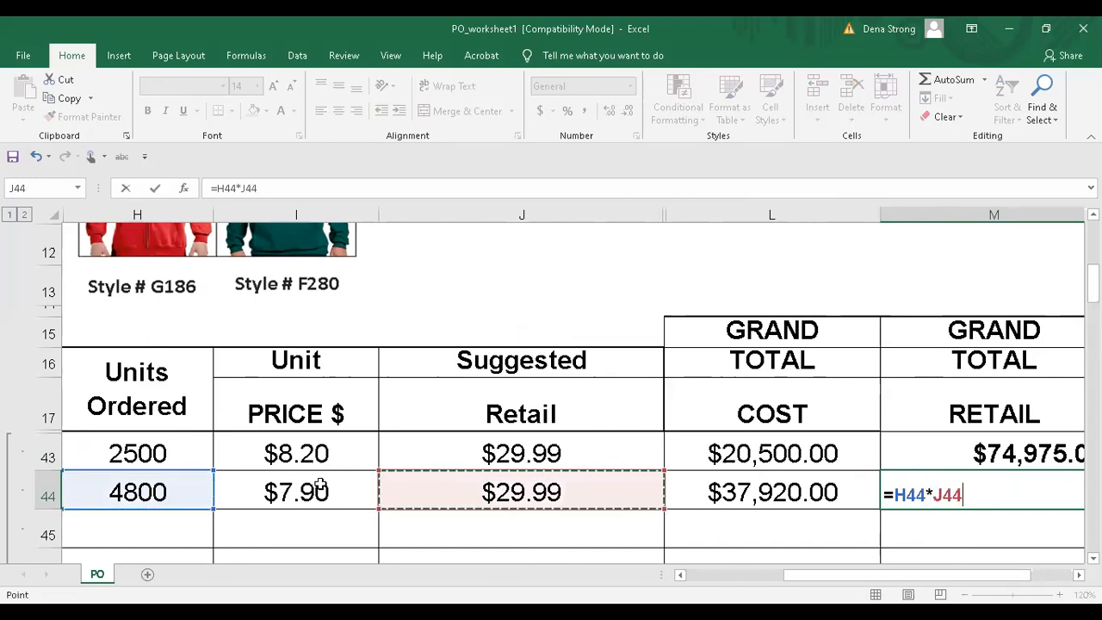
key(Return)
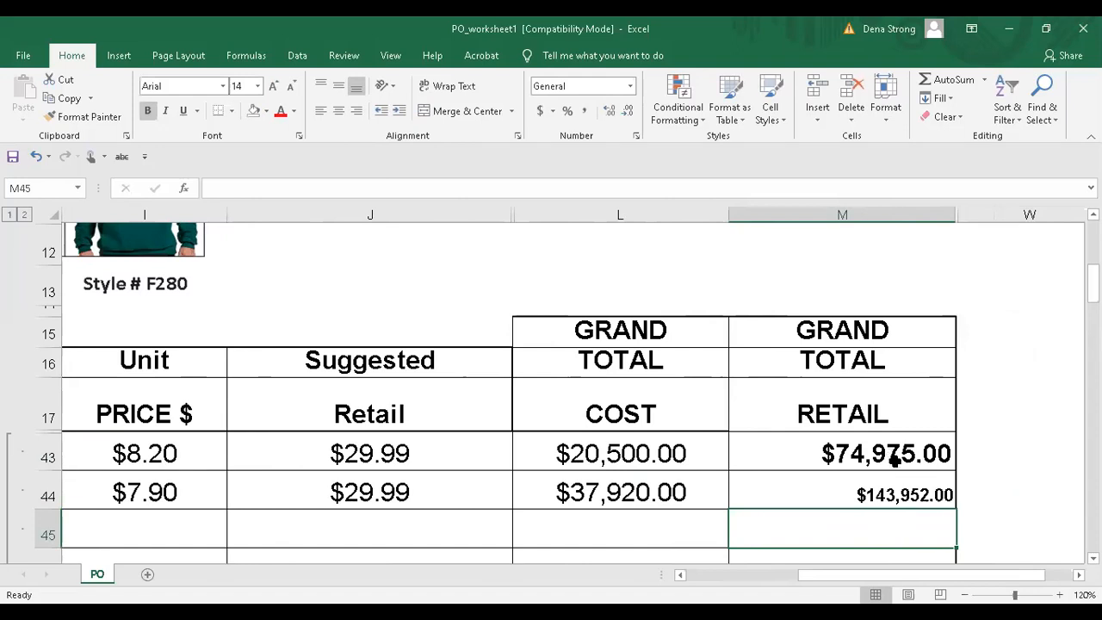
- Format the grand total retail values in M43:M44 with font size 20, centered alignment and no bold
drag(884, 454, 890, 484)
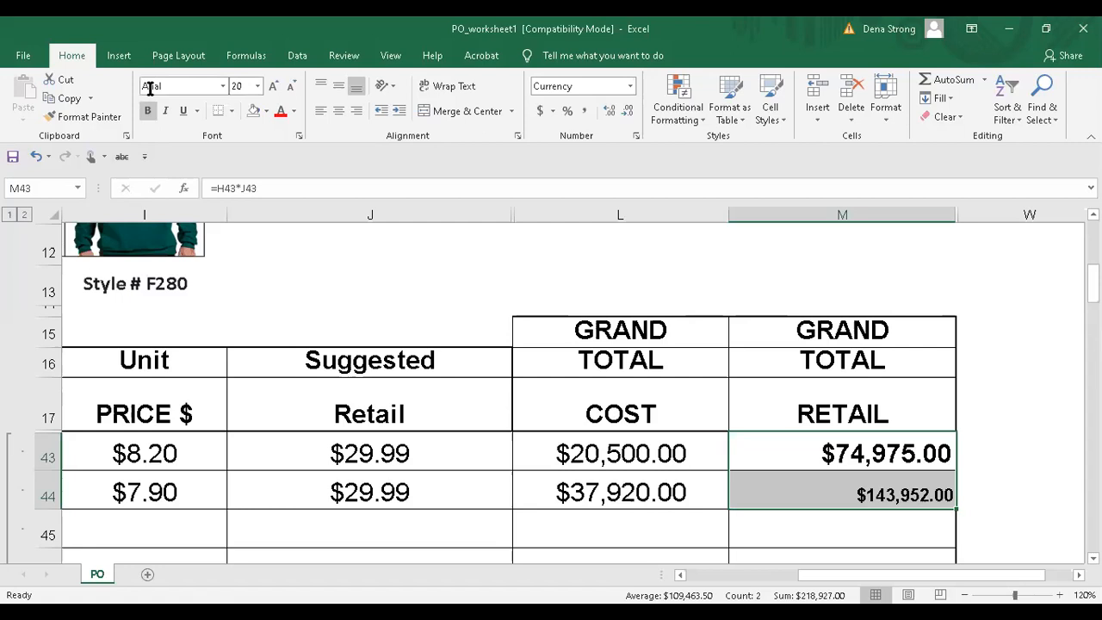
click(258, 87)
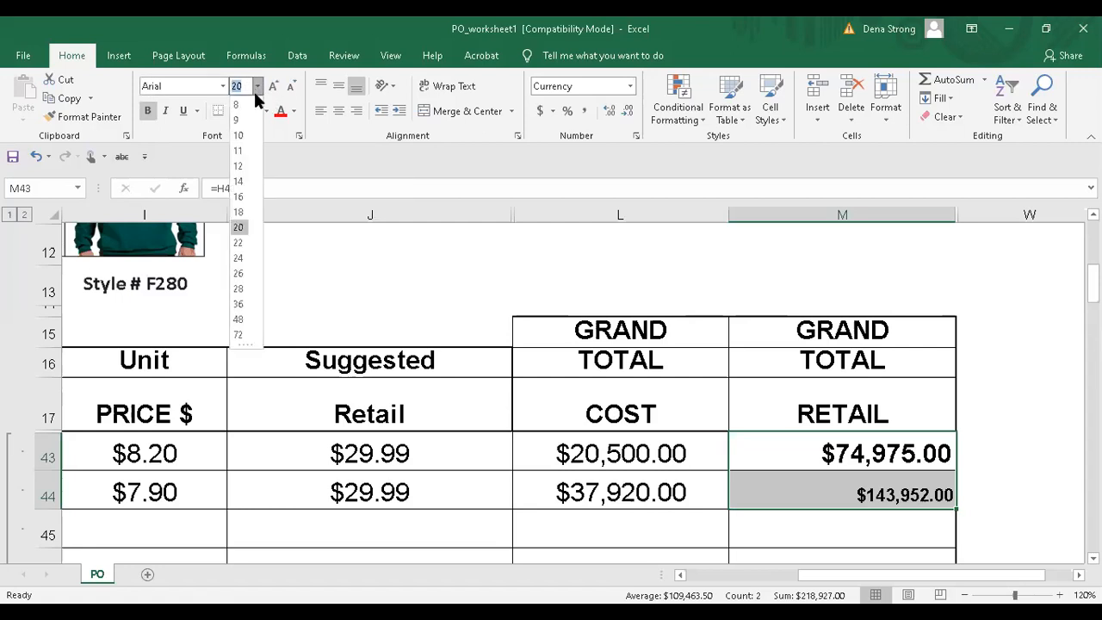
click(239, 228)
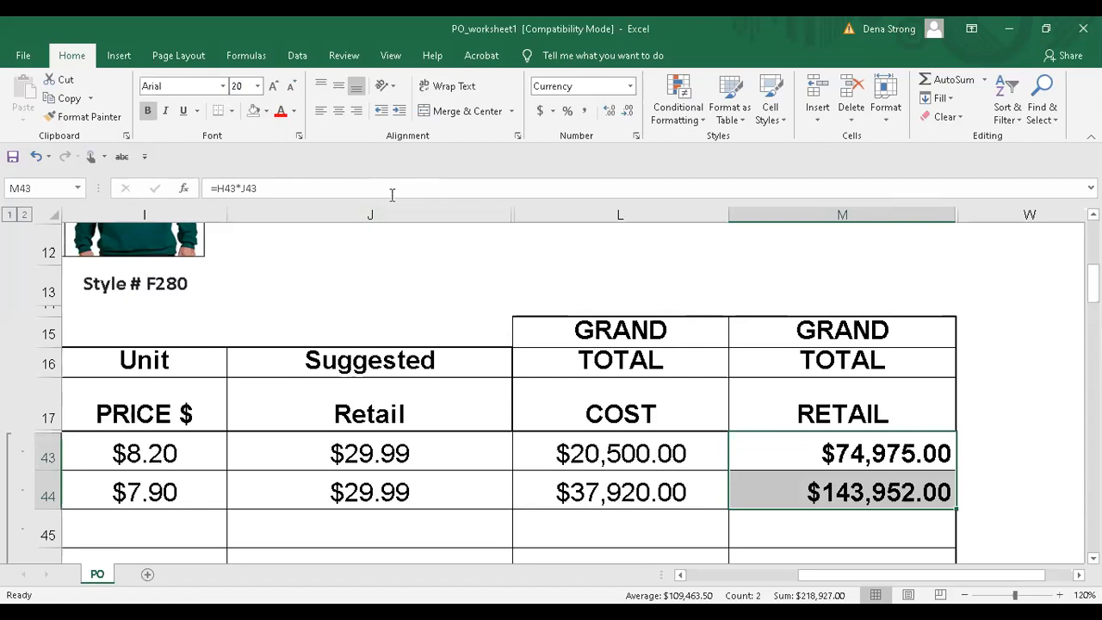
click(337, 112)
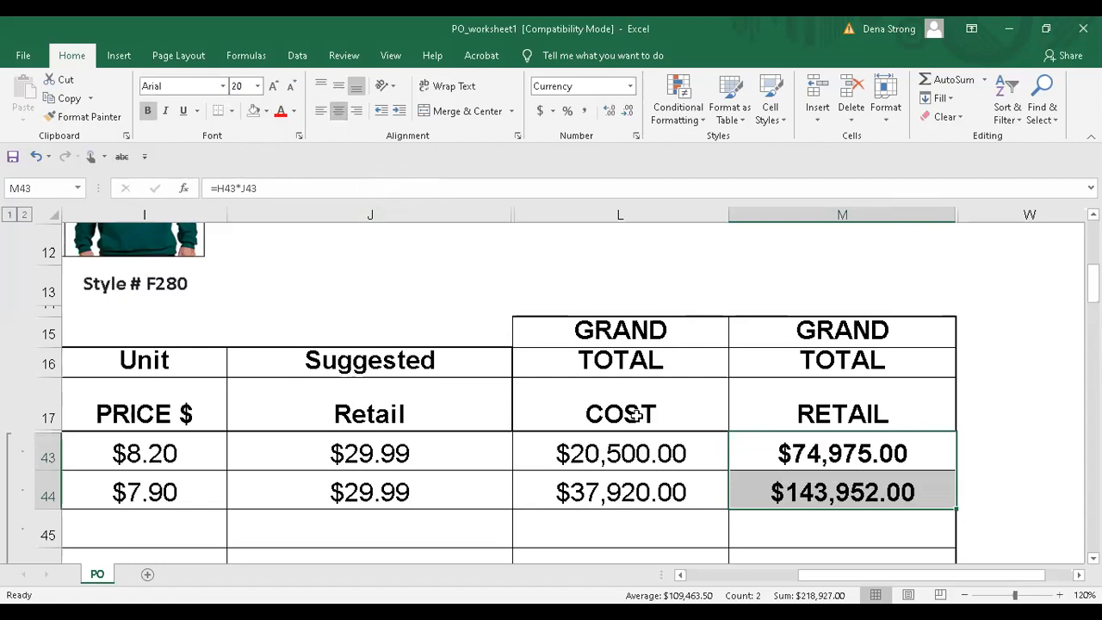
click(865, 475)
drag(863, 454, 866, 485)
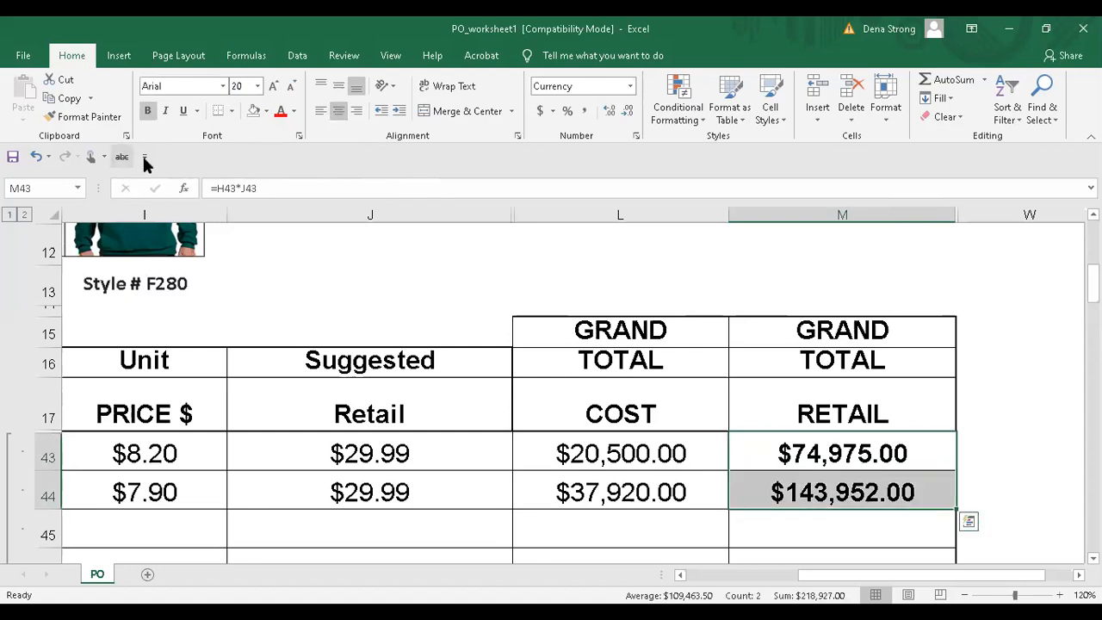
click(148, 114)
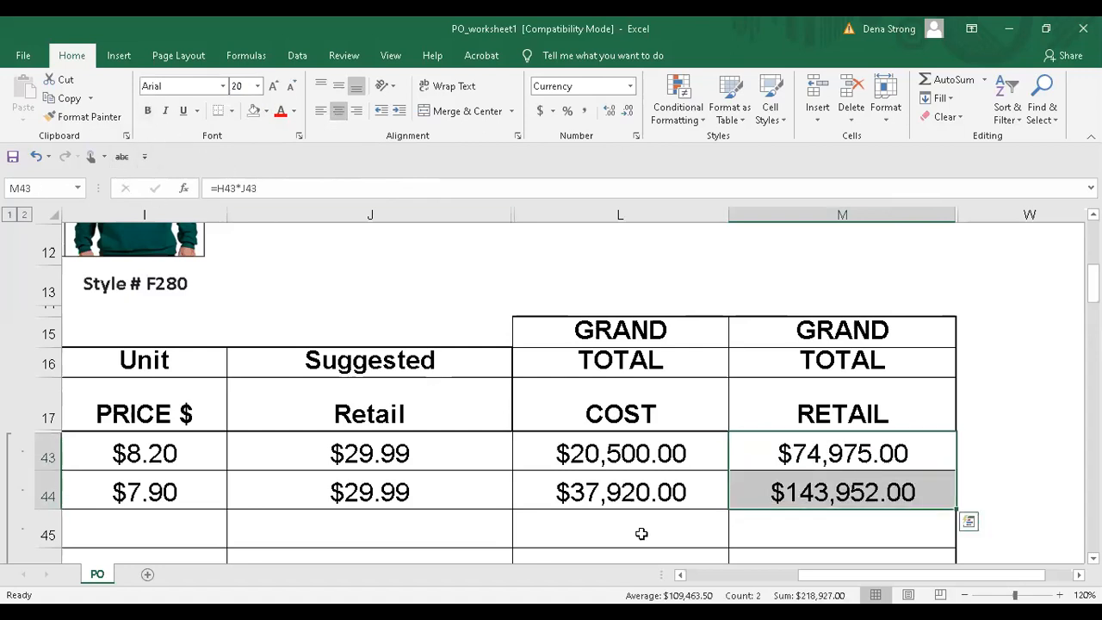
- Calculate the Billed Cost in L47 by adding both styles' grand total costs with =L43+L44
scroll(785, 487, down, 1)
scroll(785, 487, down, 1)
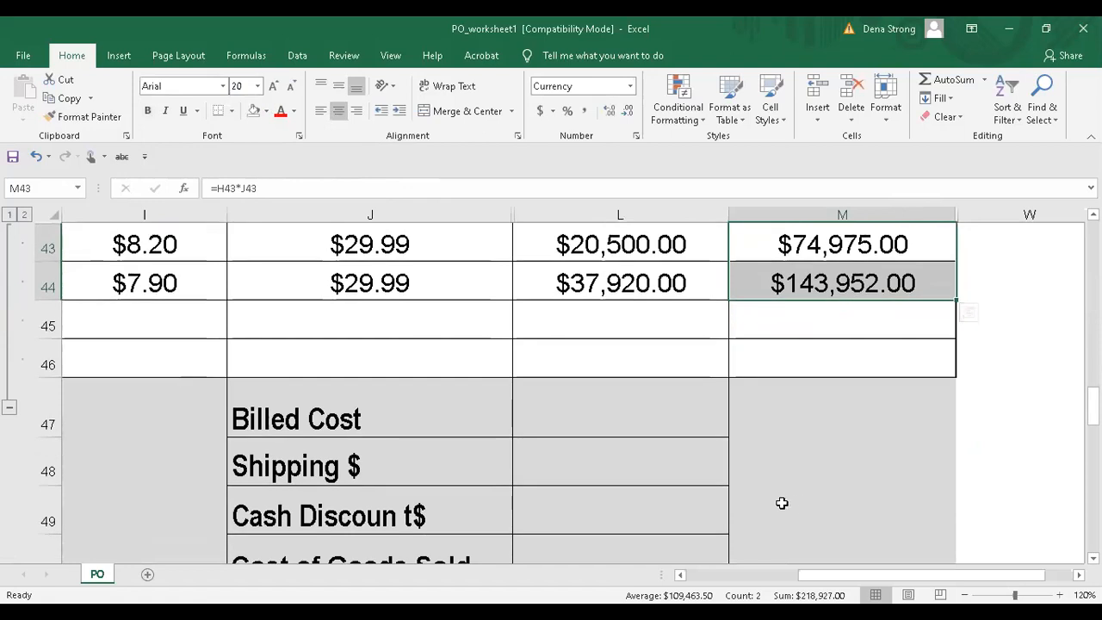
scroll(782, 501, down, 1)
scroll(782, 499, up, 2)
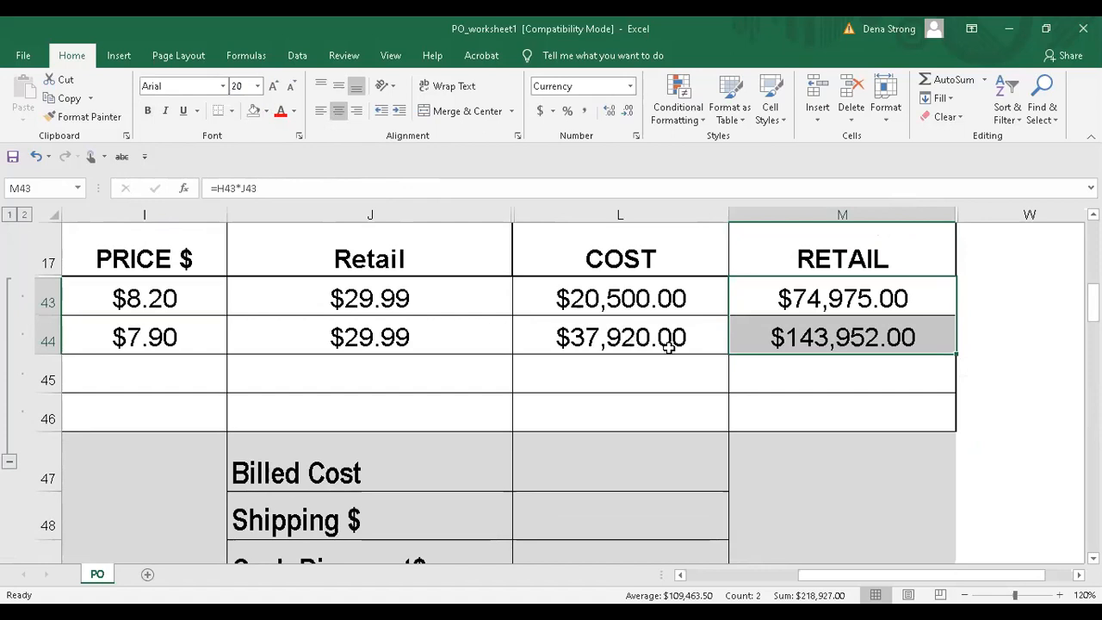
click(634, 465)
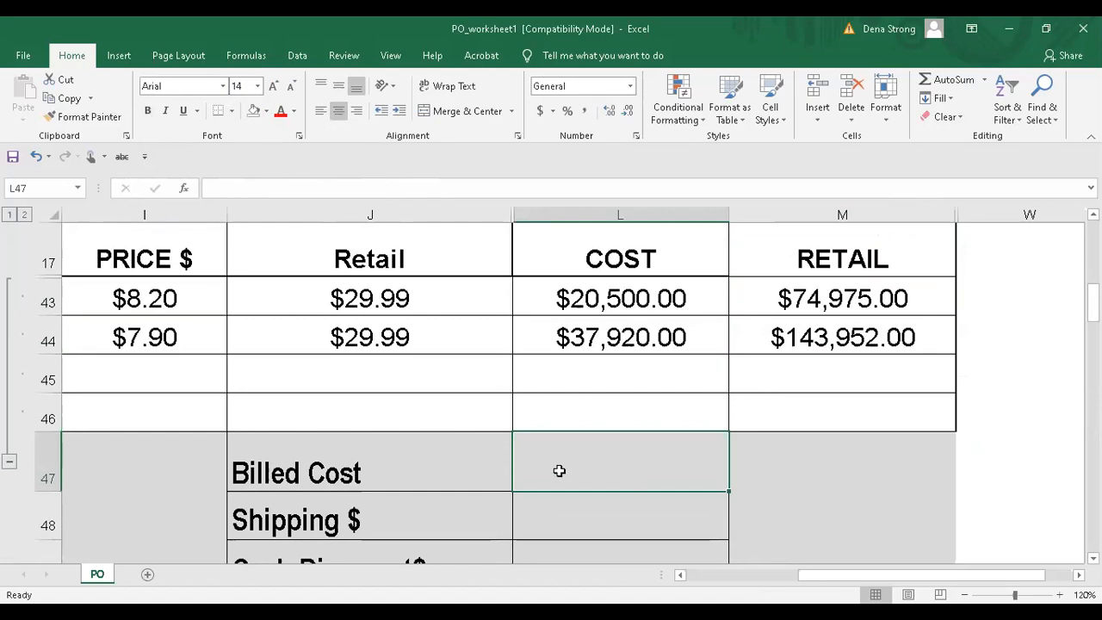
text(=)
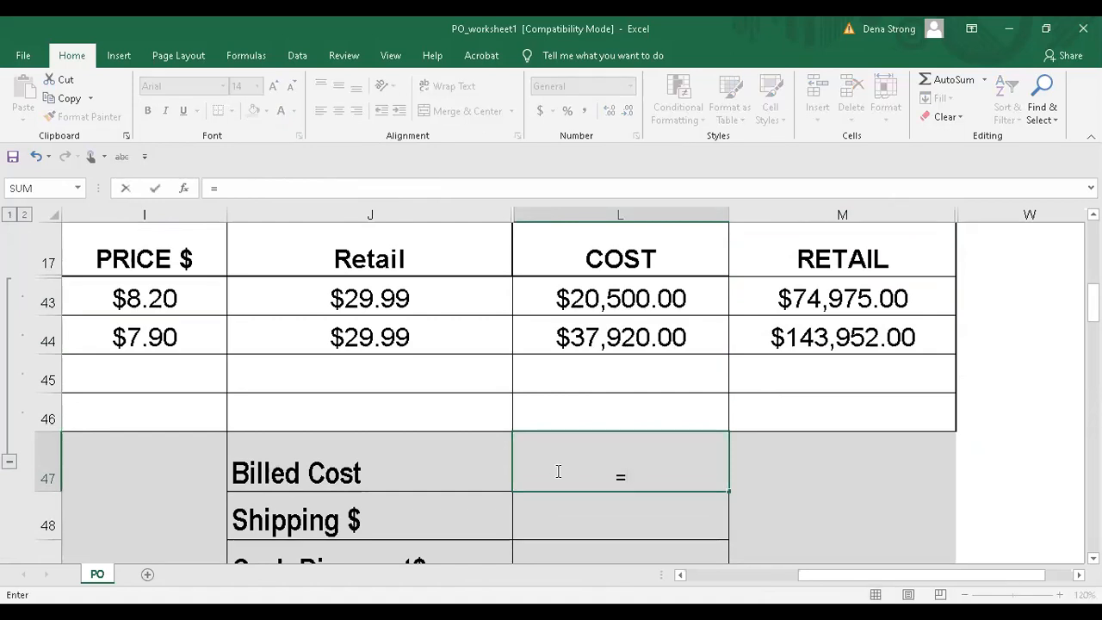
click(659, 303)
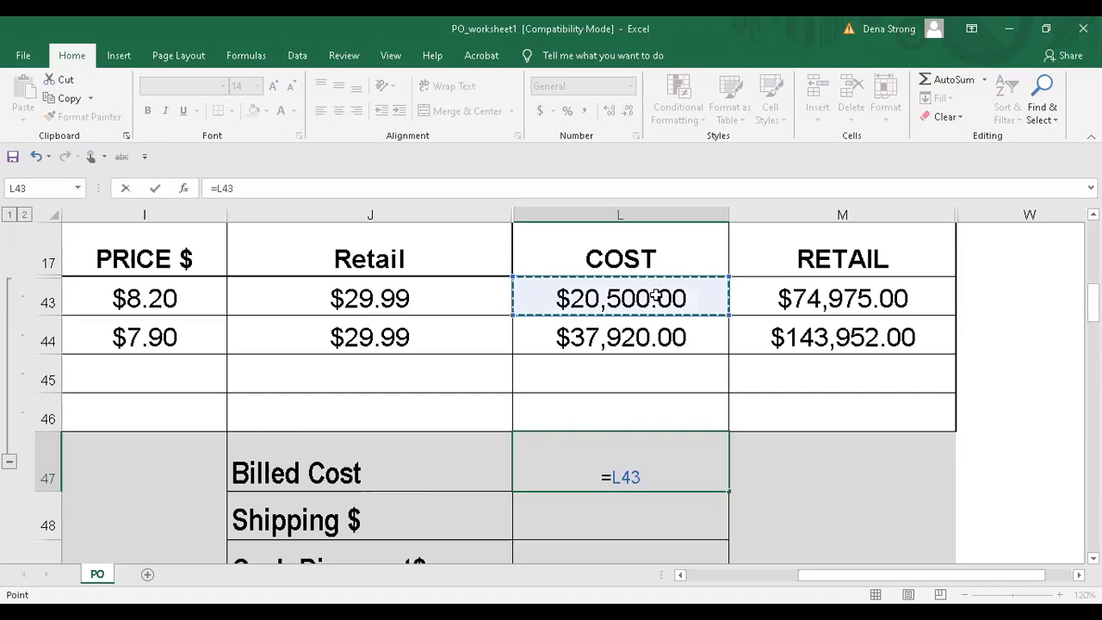
text(+)
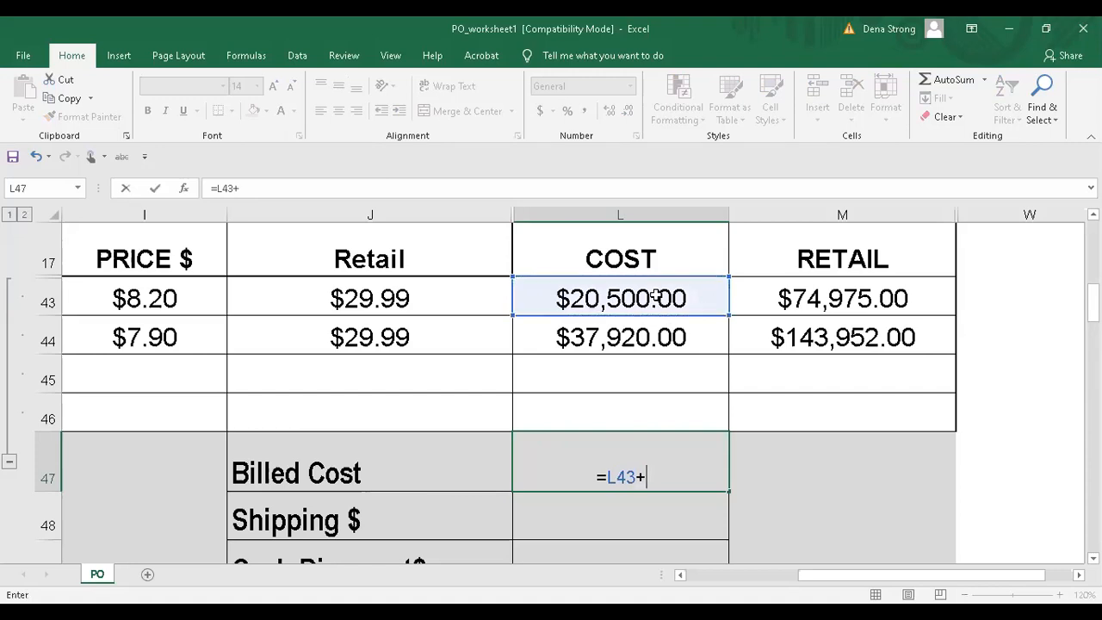
click(654, 338)
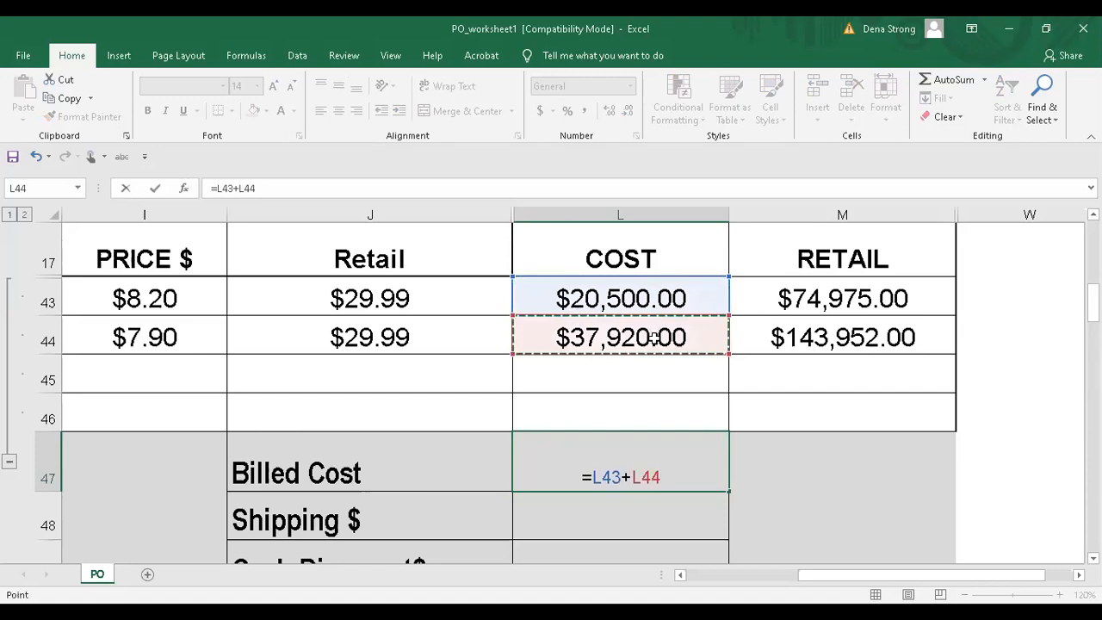
key(Return)
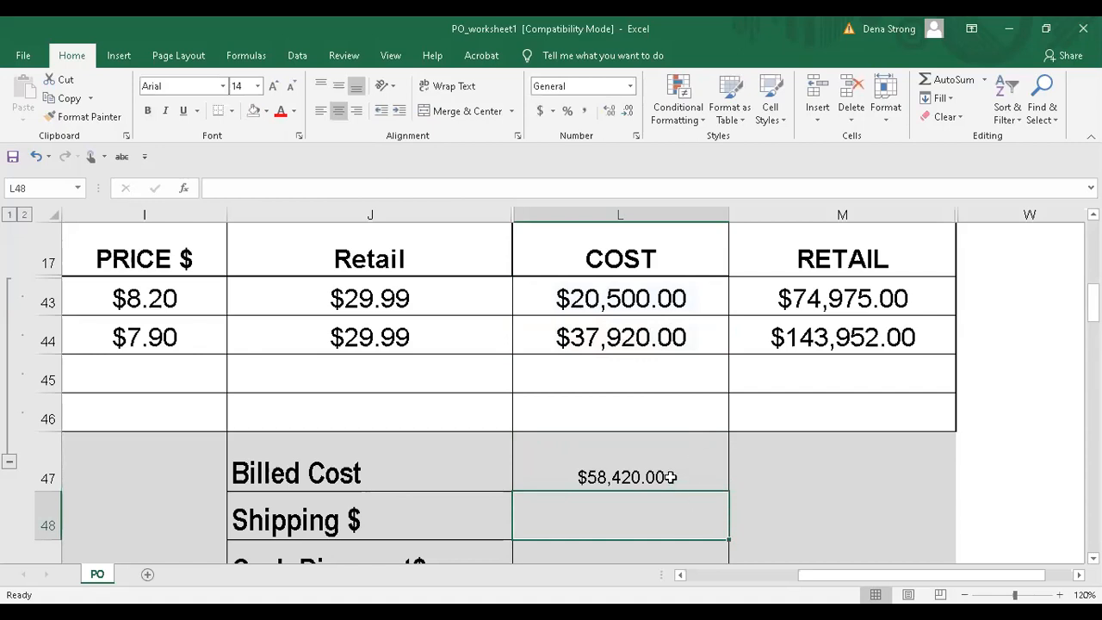
- Set the font size of the Billed Cost amount in L47 to 20
click(668, 472)
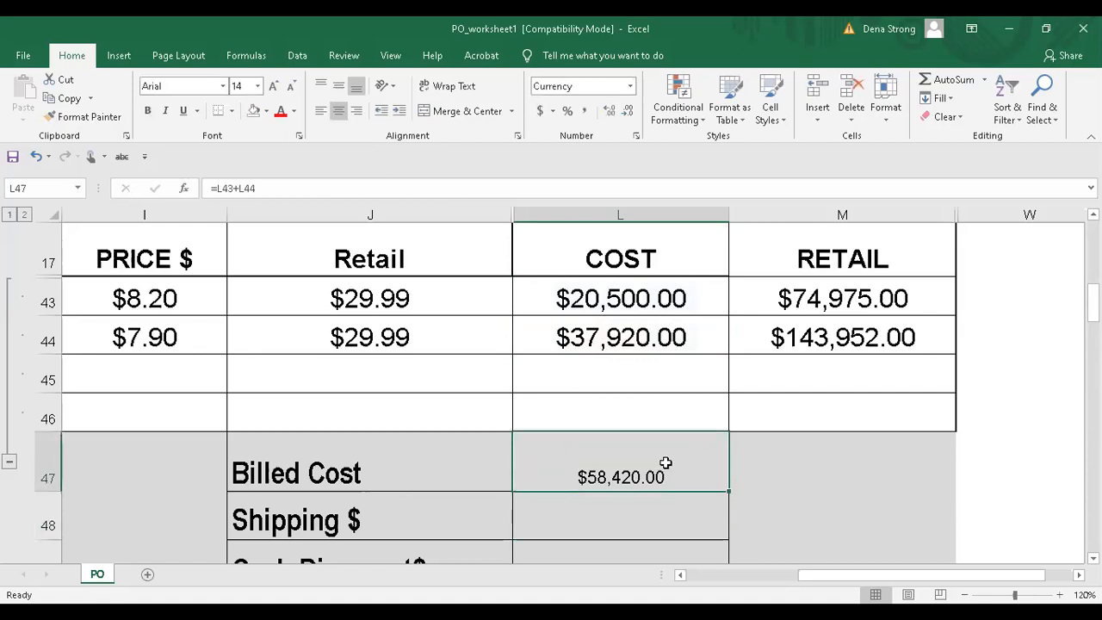
click(257, 86)
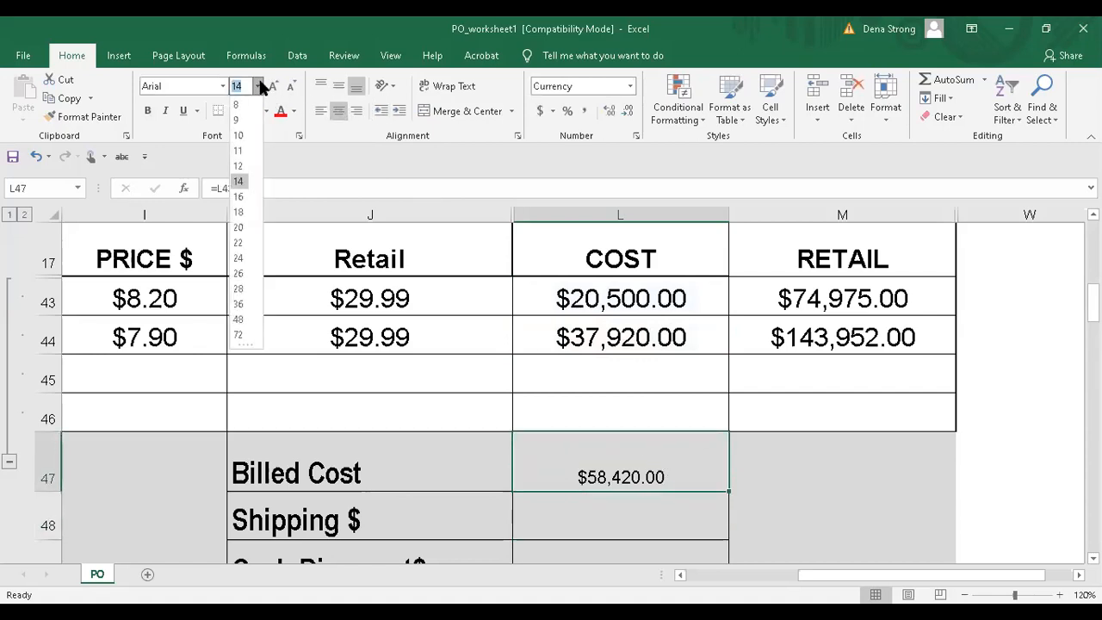
click(239, 227)
- Enter the store-paid shipping charge of 210 from the buying example as the Shipping $ amount in L48
click(655, 518)
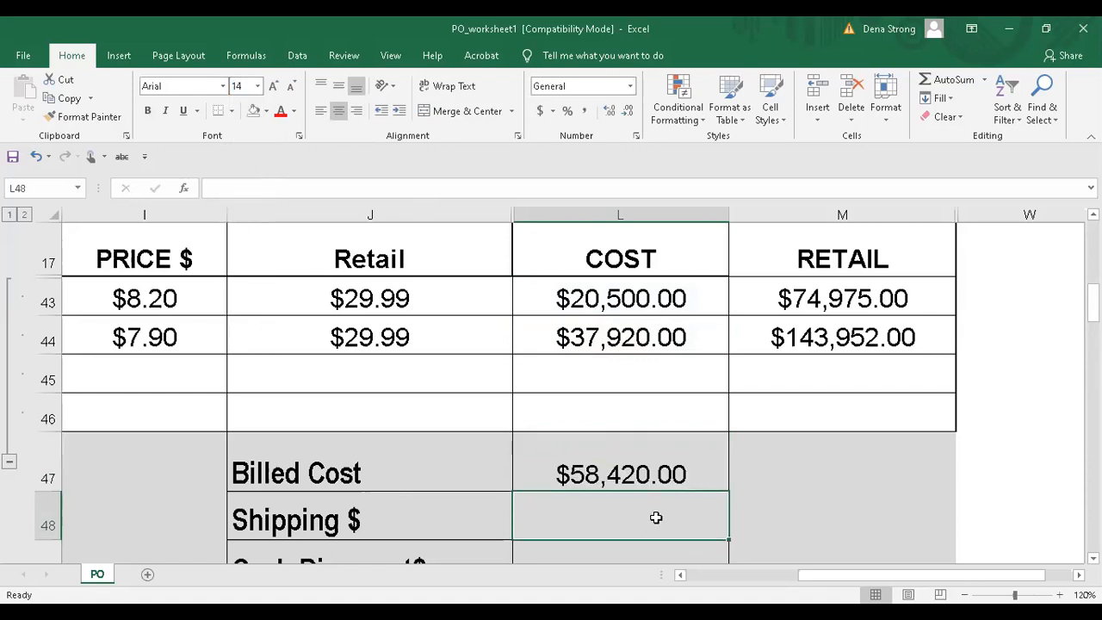
scroll(909, 494, down, 1)
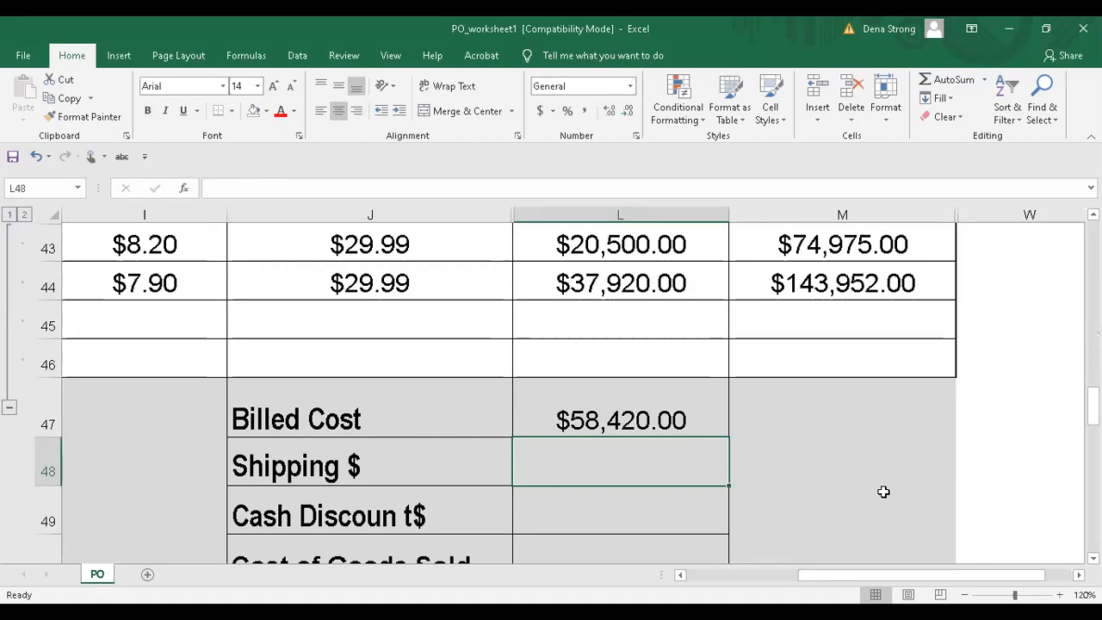
scroll(565, 465, up, 5)
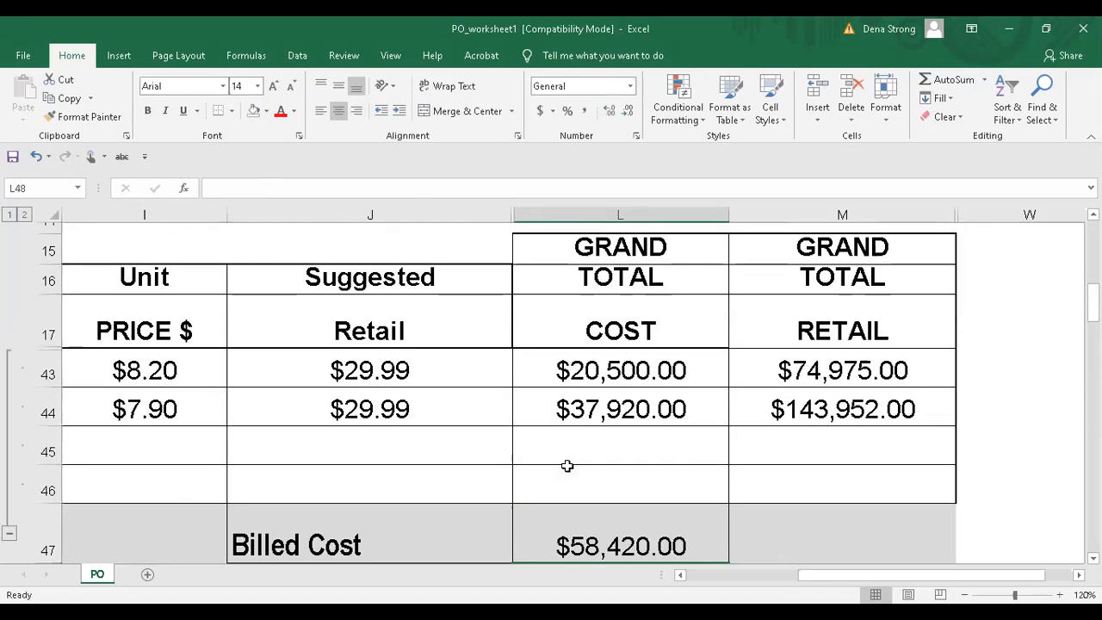
drag(990, 575, 929, 582)
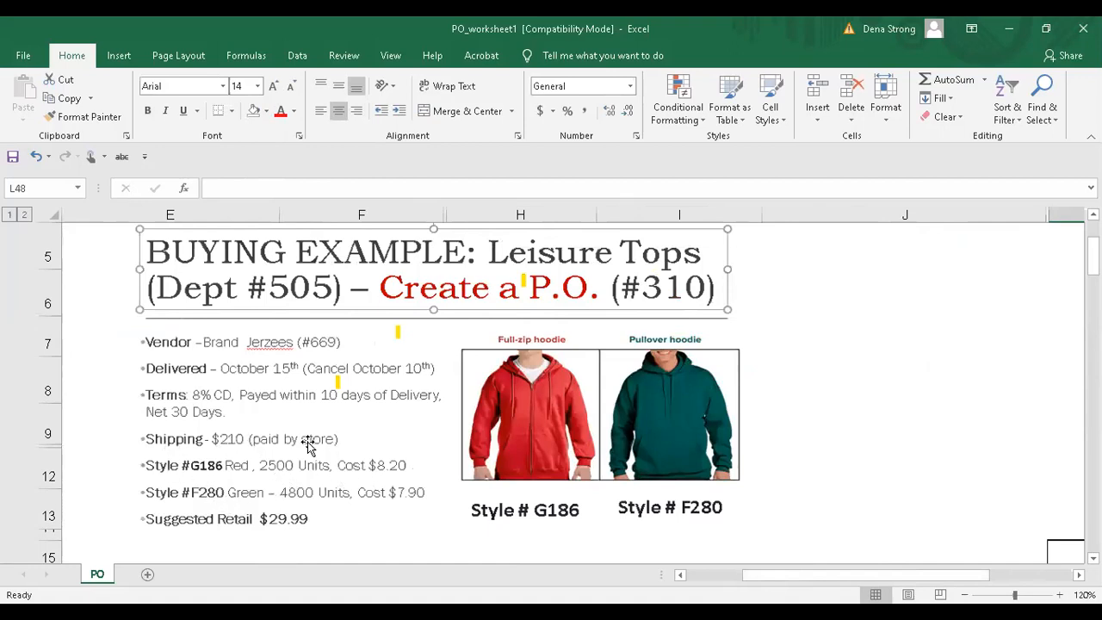
scroll(827, 440, down, 5)
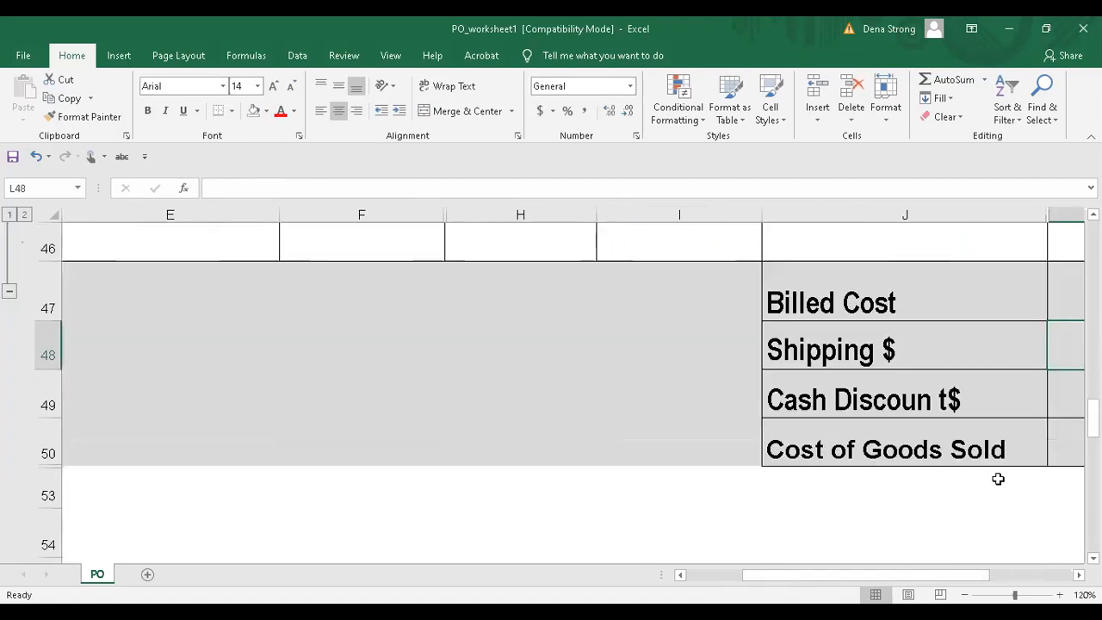
drag(918, 578, 957, 578)
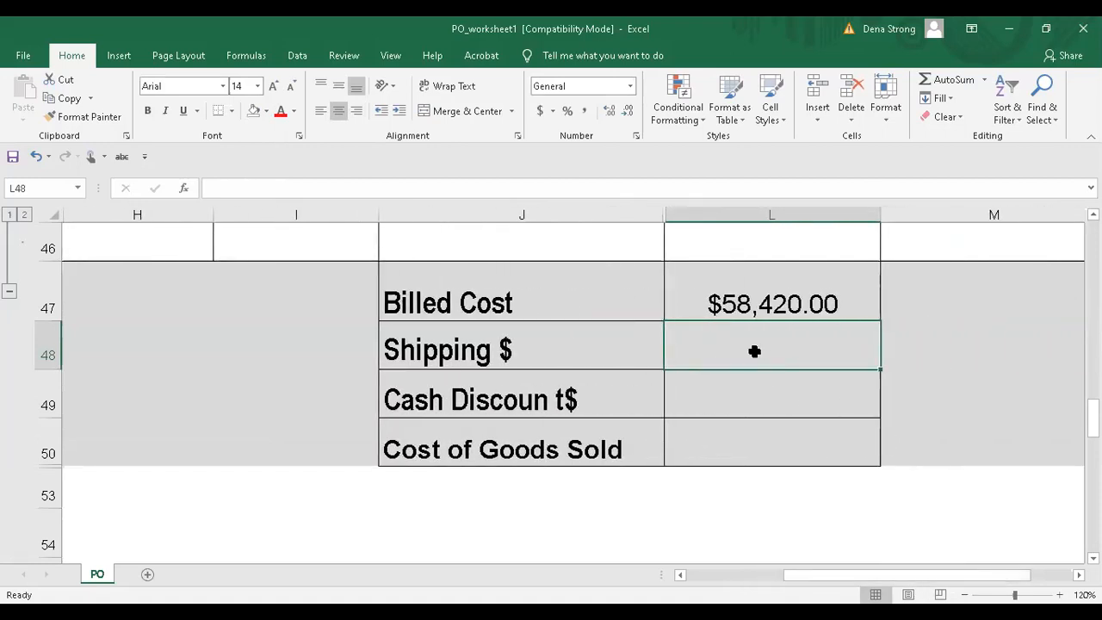
text(210)
key(Return)
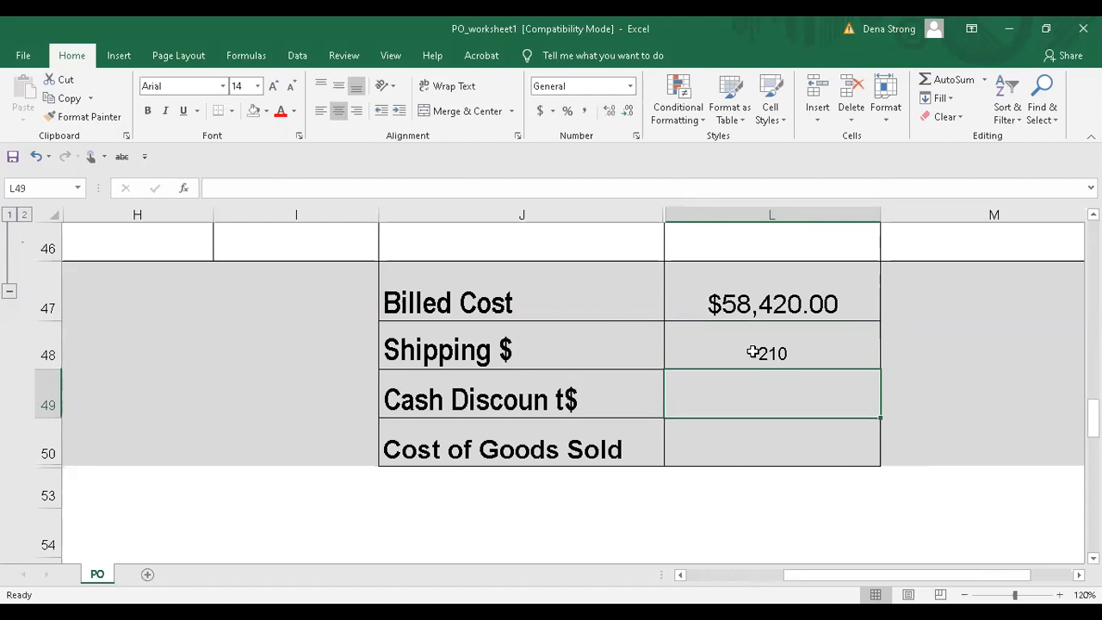
- Format the Shipping $ amount in L48 with font size 20 and the Currency number format
click(752, 351)
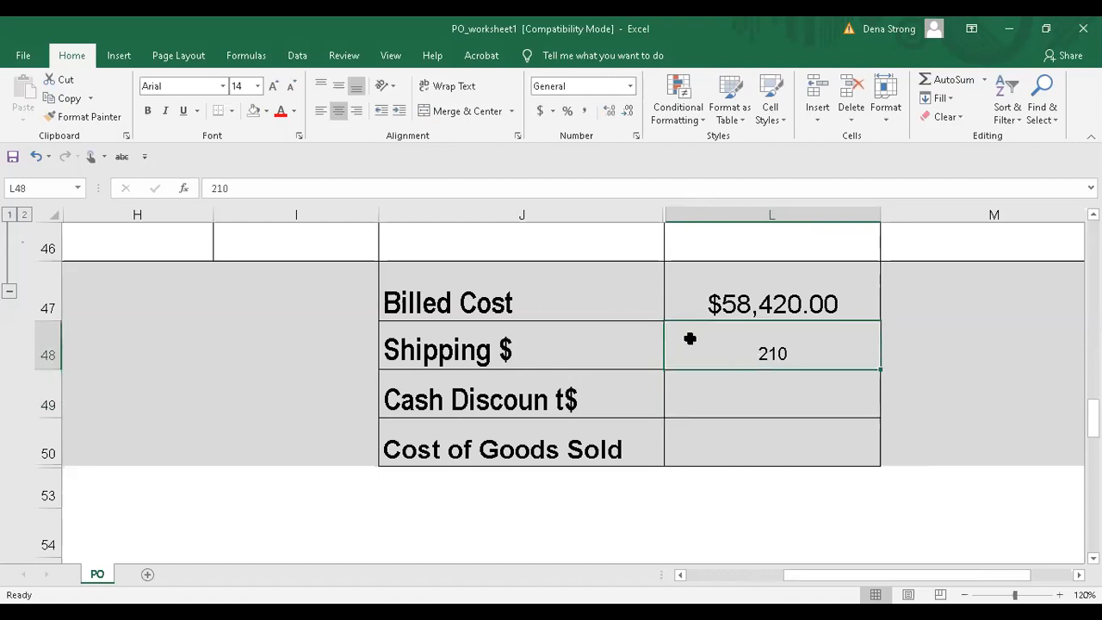
click(257, 86)
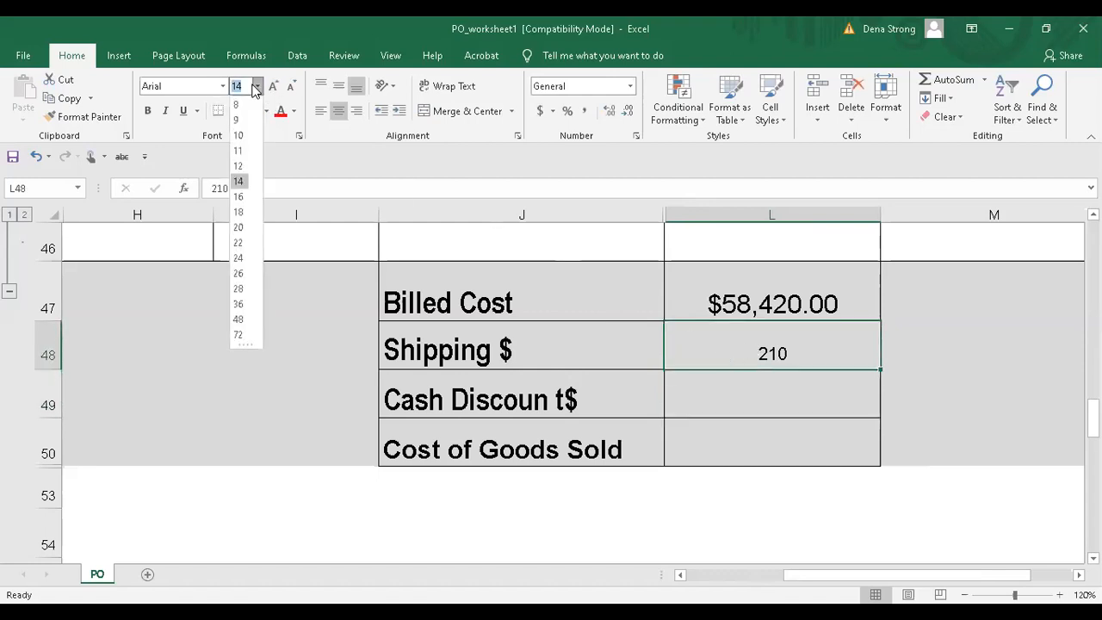
click(247, 229)
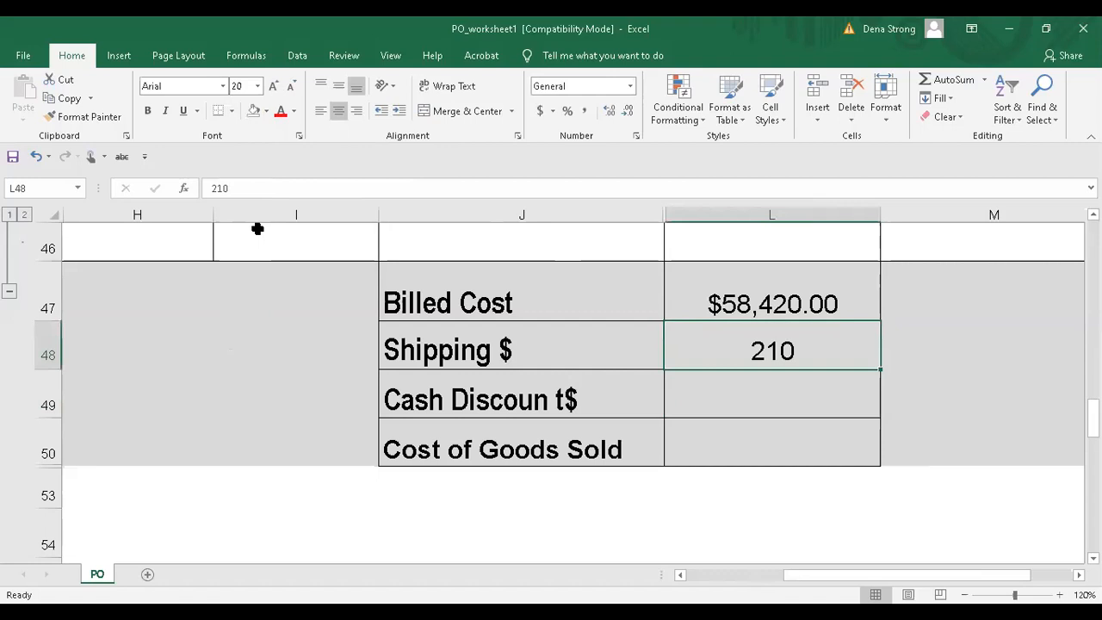
click(631, 86)
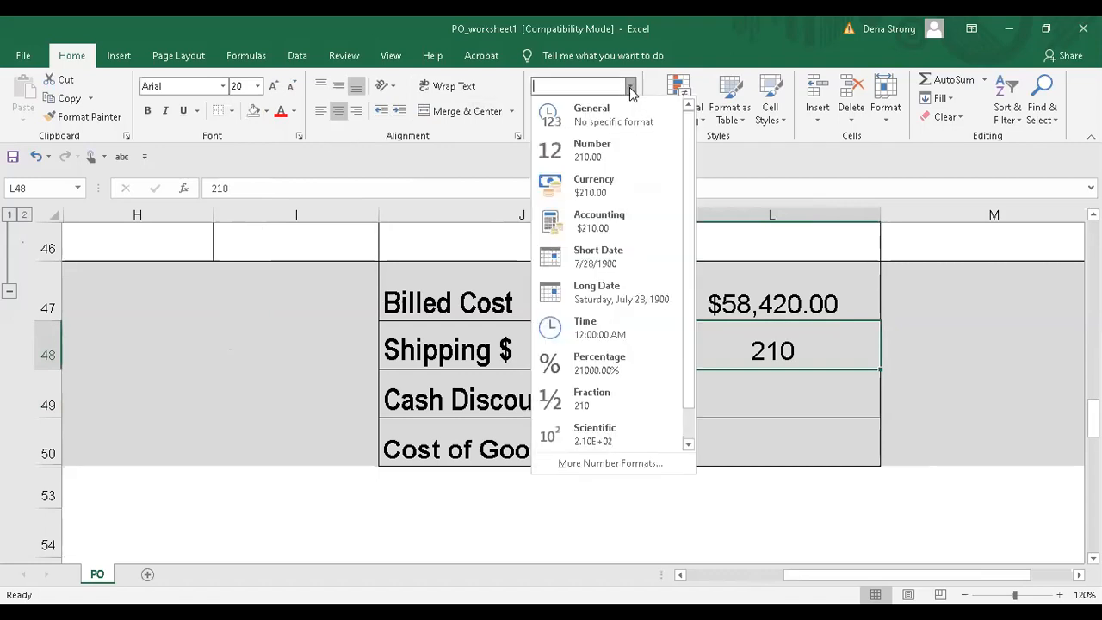
click(602, 181)
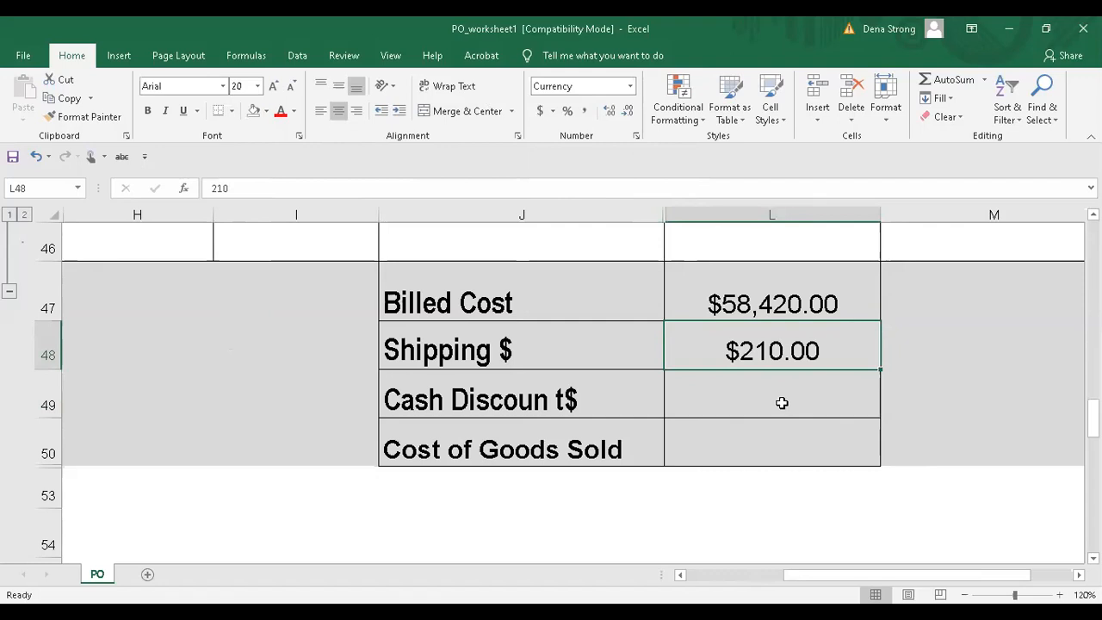
- Check the order's payment terms and calculate the cash discount in L49 as 8% of the Billed Cost with =8%*L47
drag(910, 578, 793, 580)
scroll(372, 416, up, 1)
scroll(372, 416, up, 3)
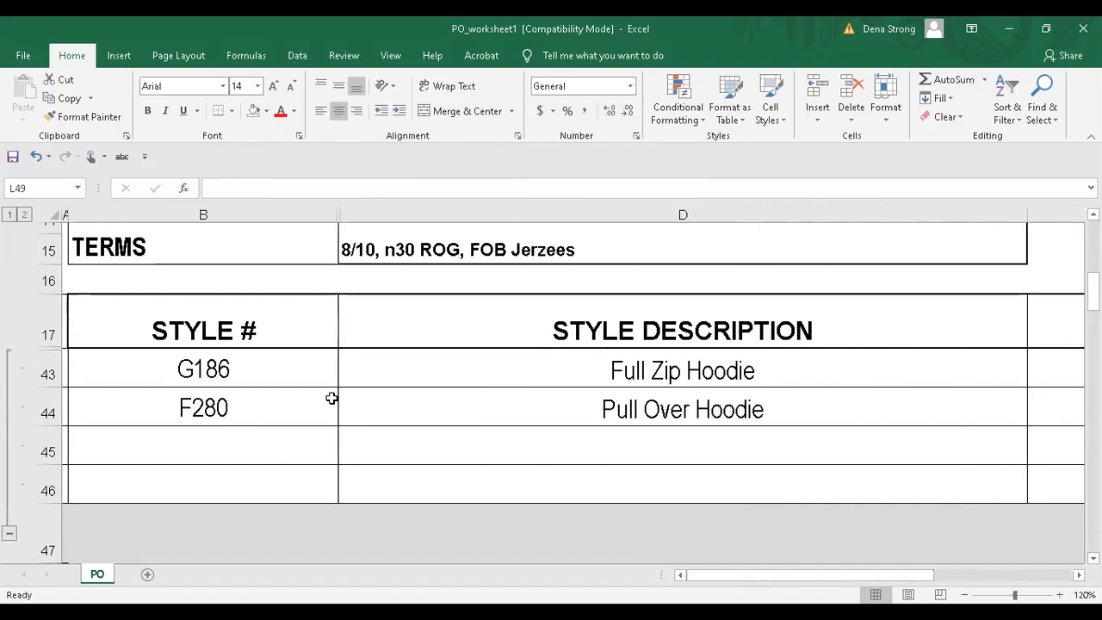
scroll(384, 399, up, 3)
scroll(383, 399, down, 1)
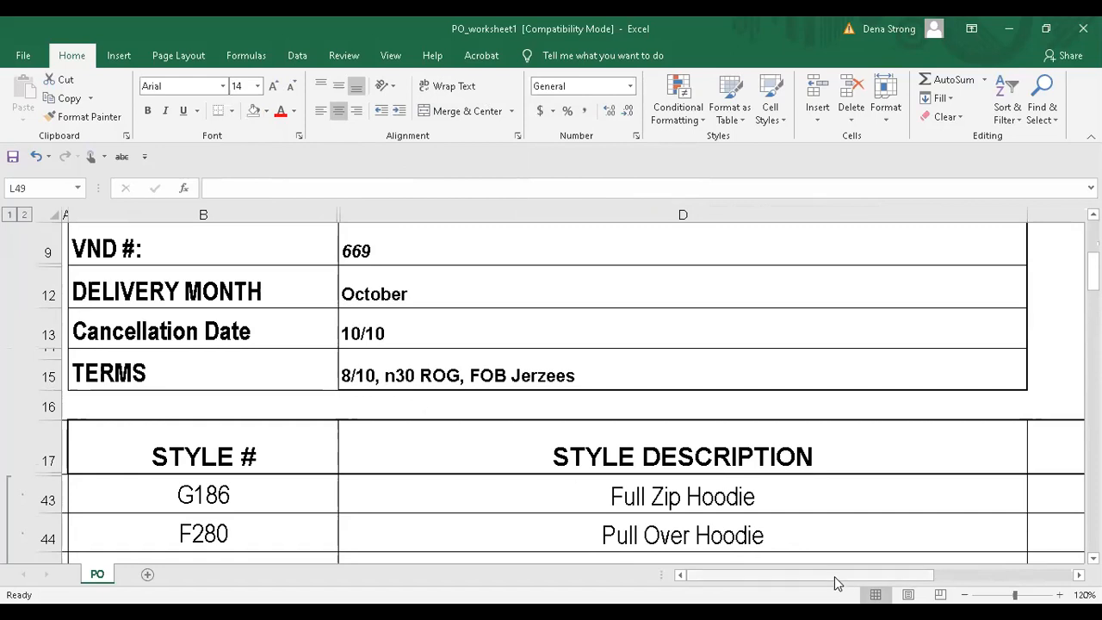
mouse_move(804, 578)
mouse_down()
mouse_move(879, 583)
mouse_move(817, 582)
mouse_up()
scroll(990, 514, down, 4)
scroll(918, 521, down, 1)
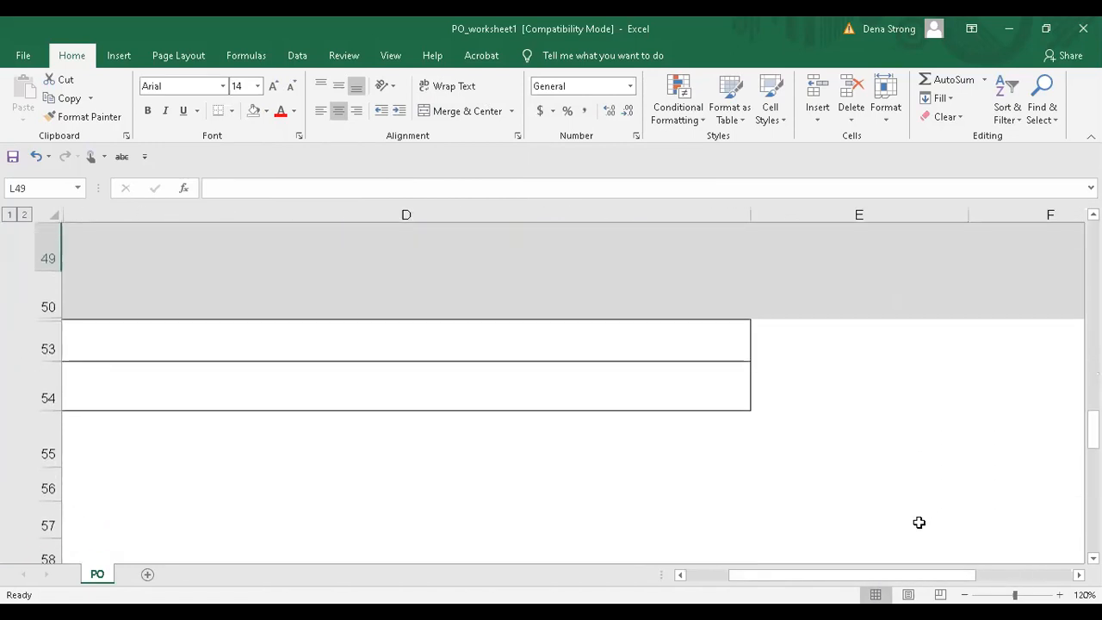
drag(880, 576, 921, 582)
scroll(703, 433, up, 1)
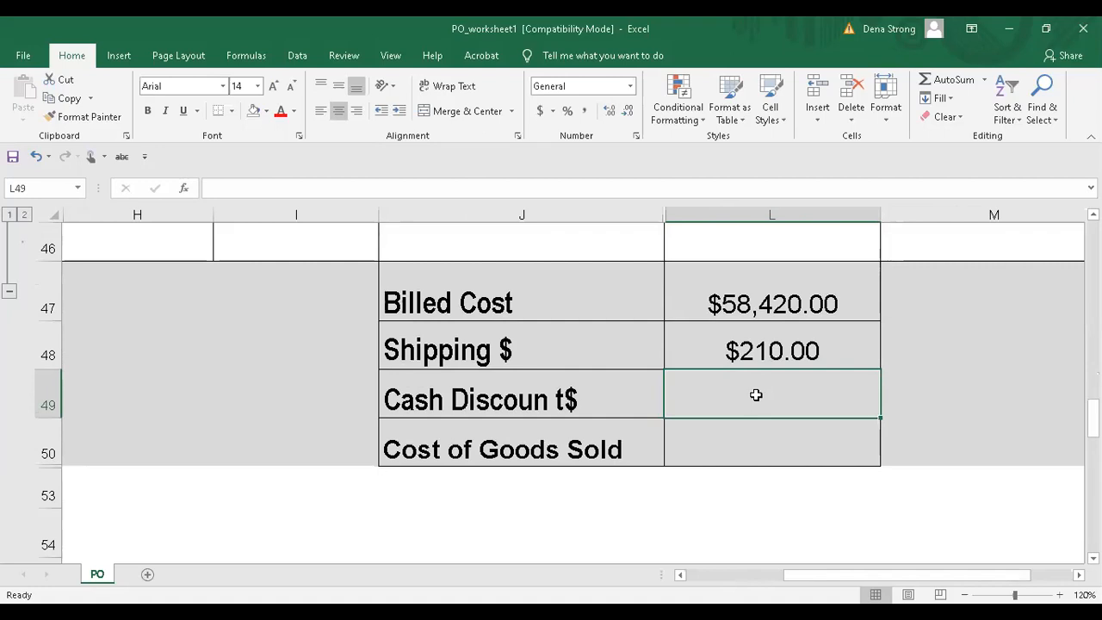
text(=)
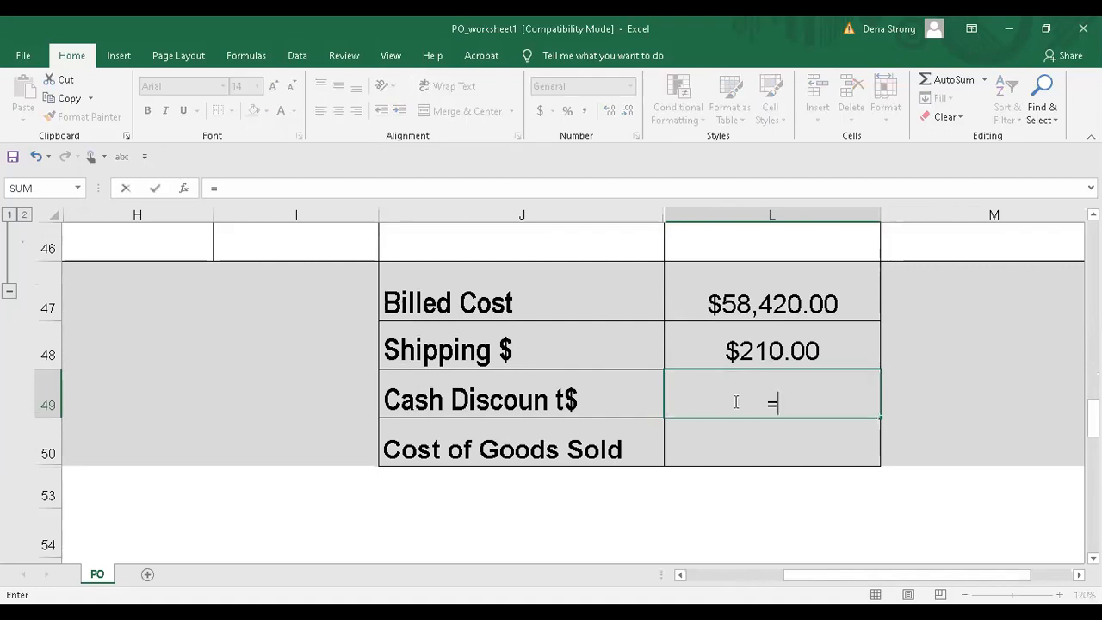
text(8%*)
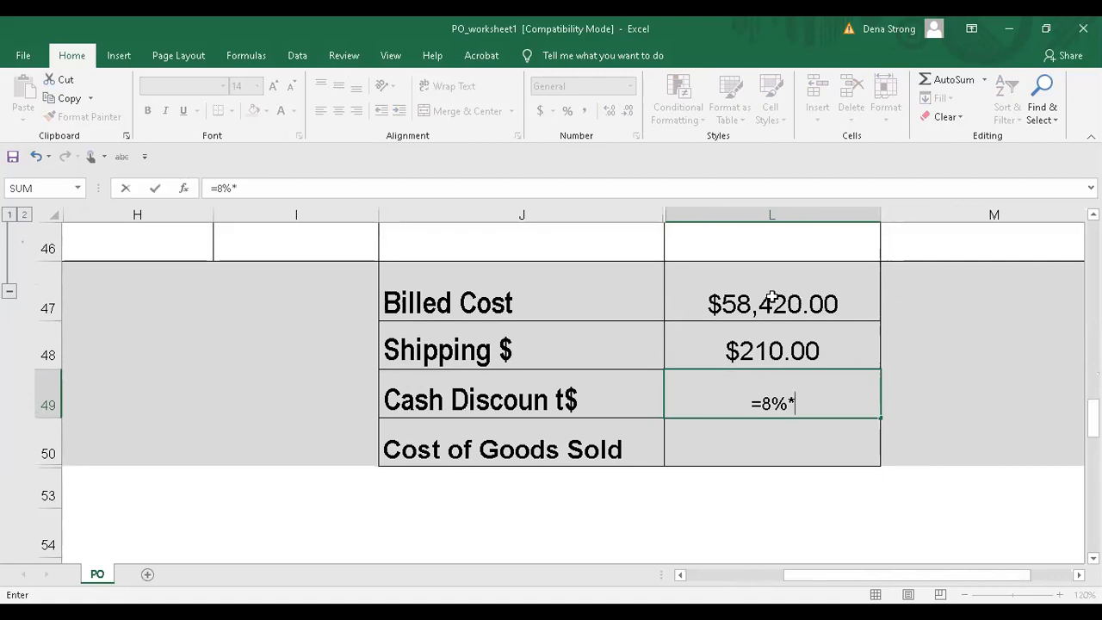
click(801, 300)
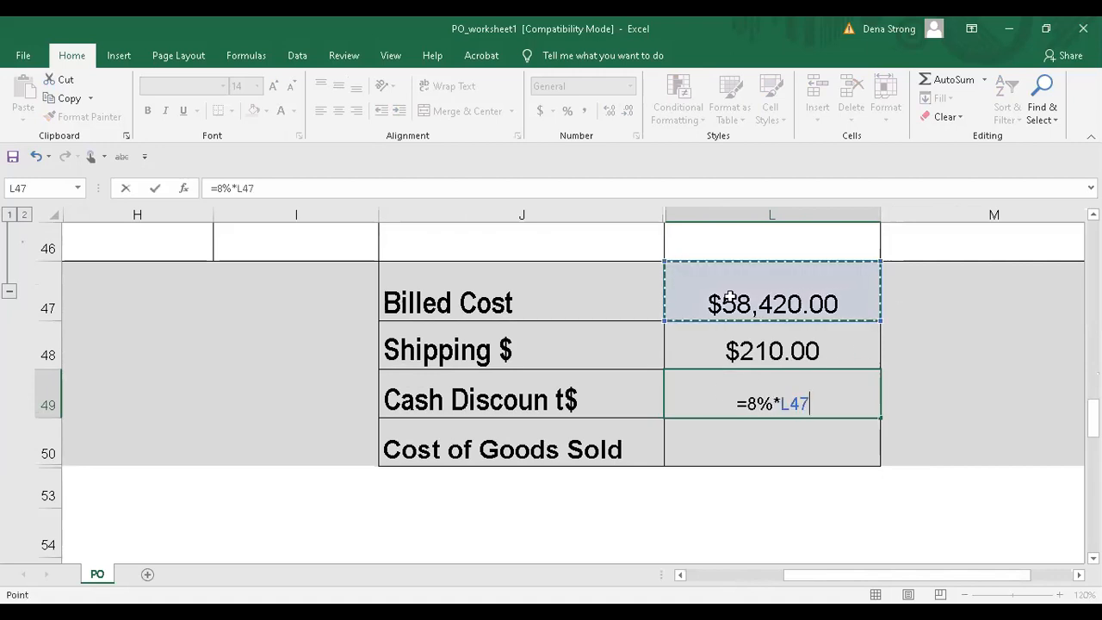
key(Return)
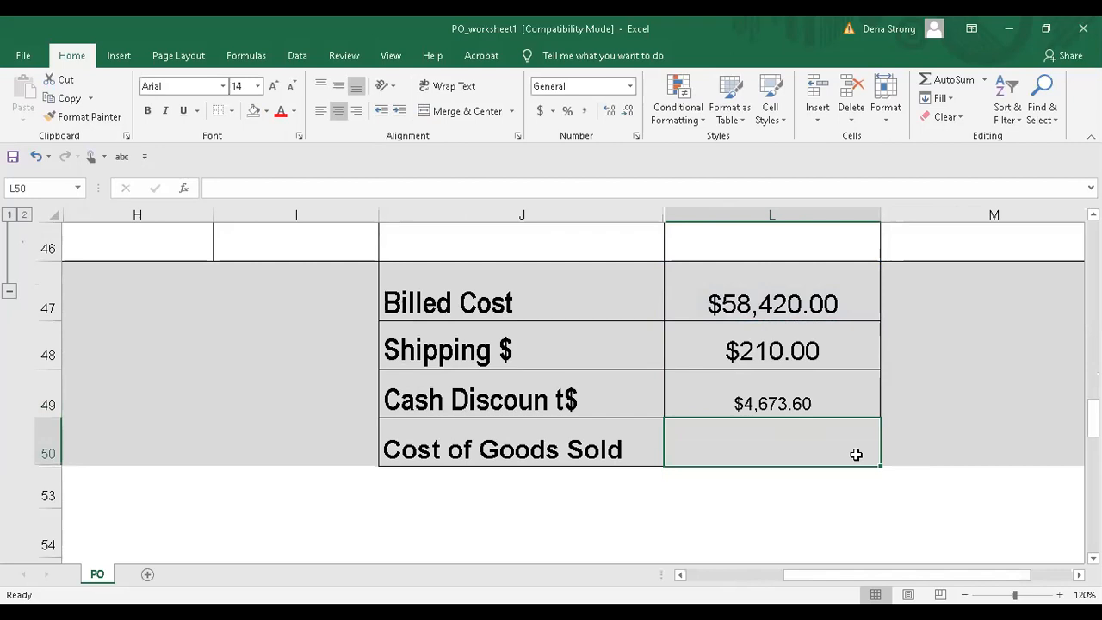
- Set the font size of the cash discount amount in L49 to 20
click(807, 394)
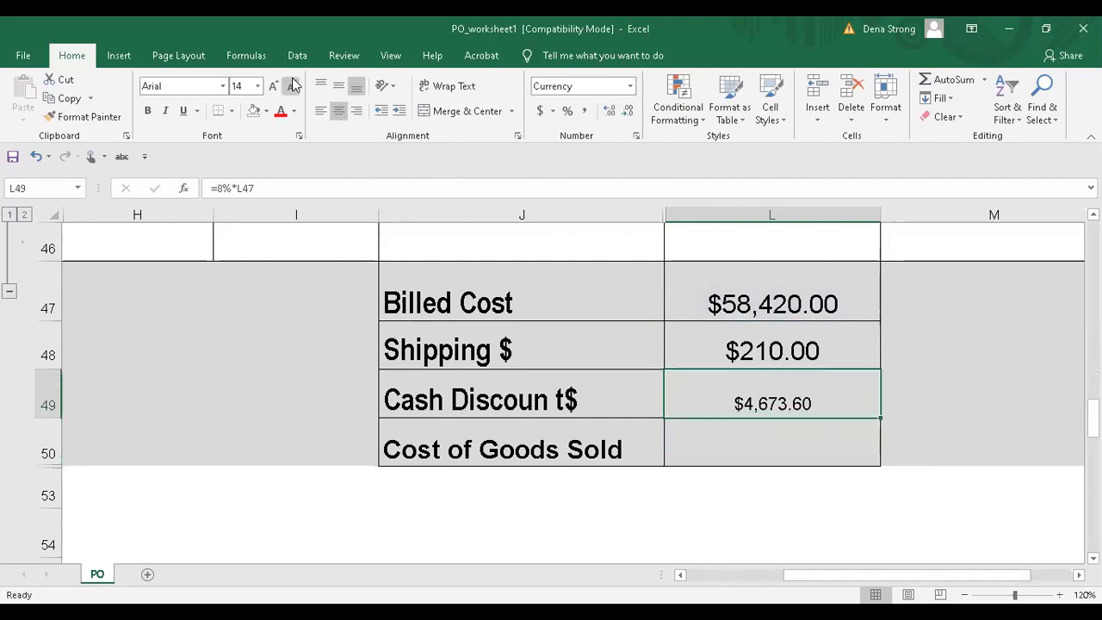
click(258, 86)
click(258, 86)
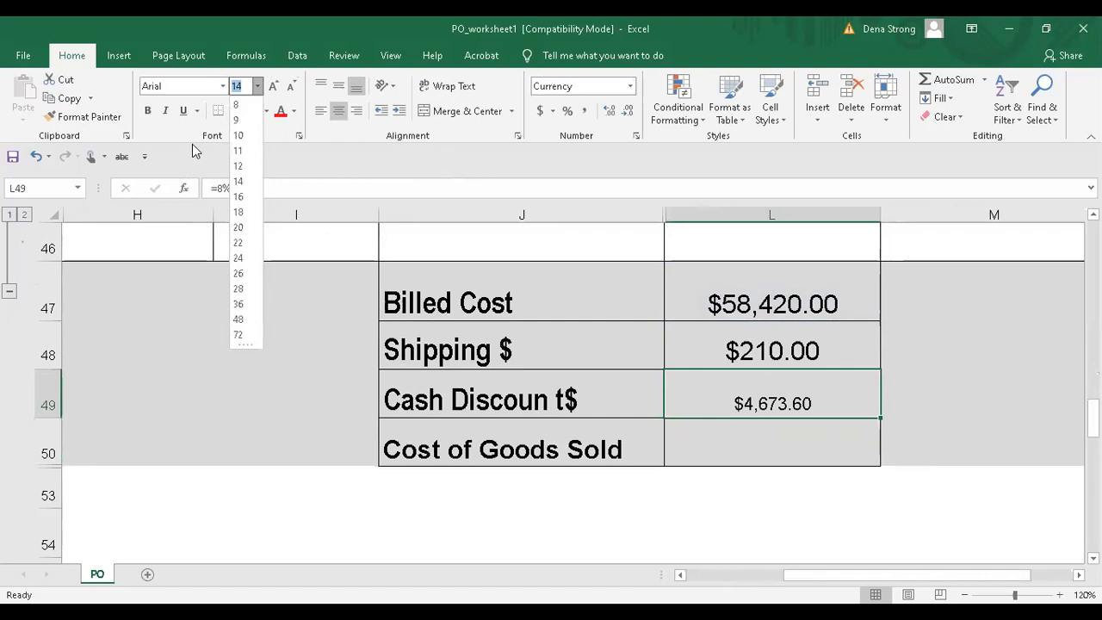
click(238, 227)
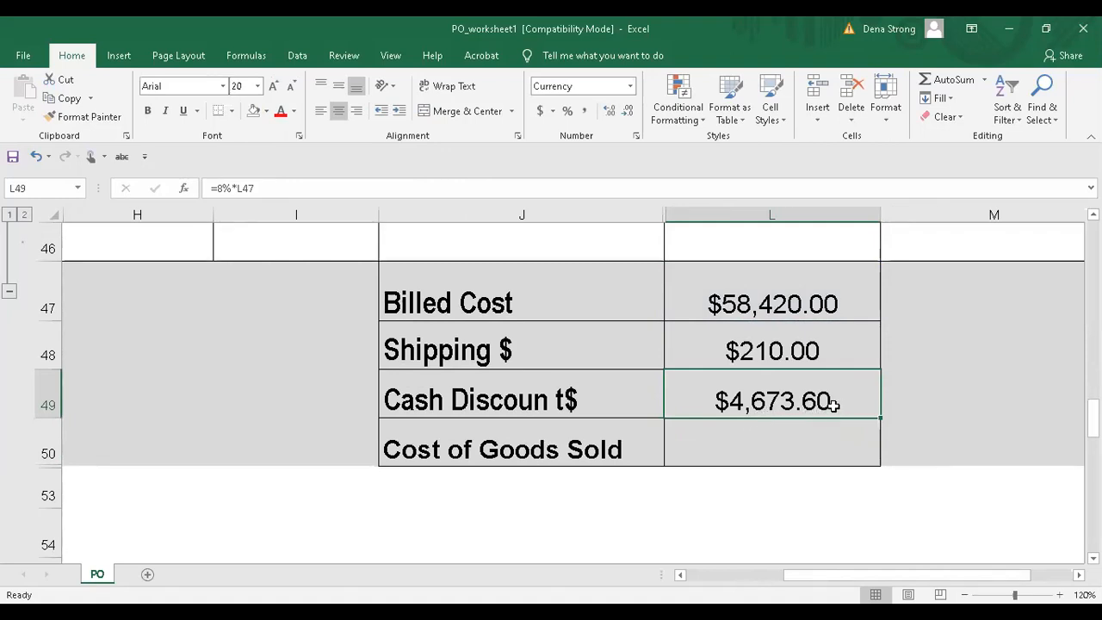
- Fill the Cost of Goods Sold label cell J50 with yellow
click(717, 450)
click(555, 449)
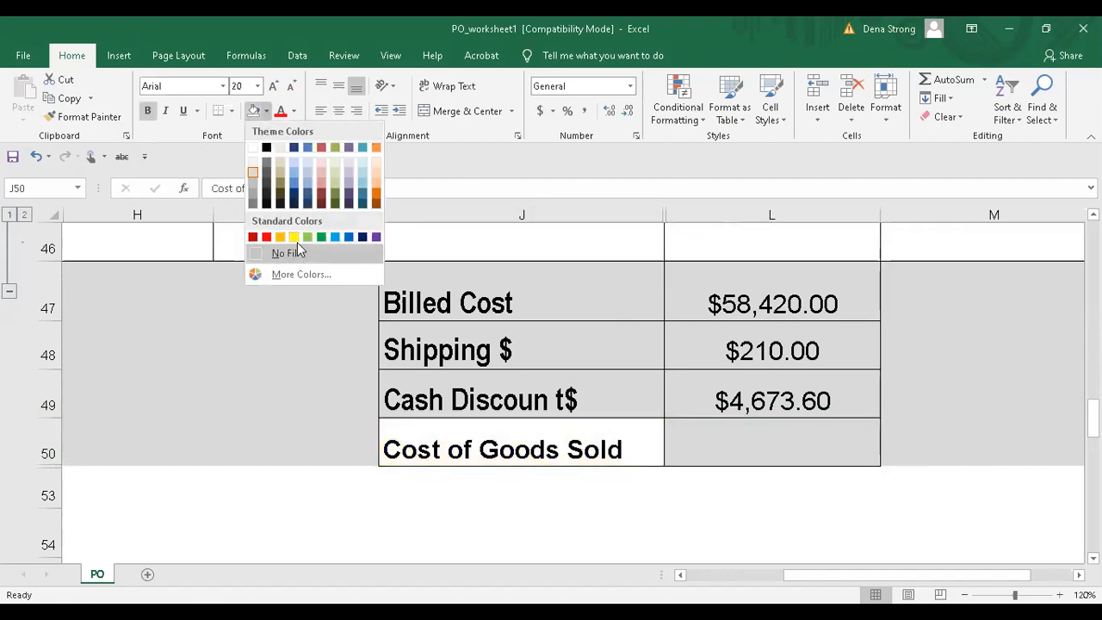
click(294, 239)
- Calculate the Cost of Goods Sold in L50 as billed cost plus shipping minus cash discount with =L47+L48-L49
click(799, 446)
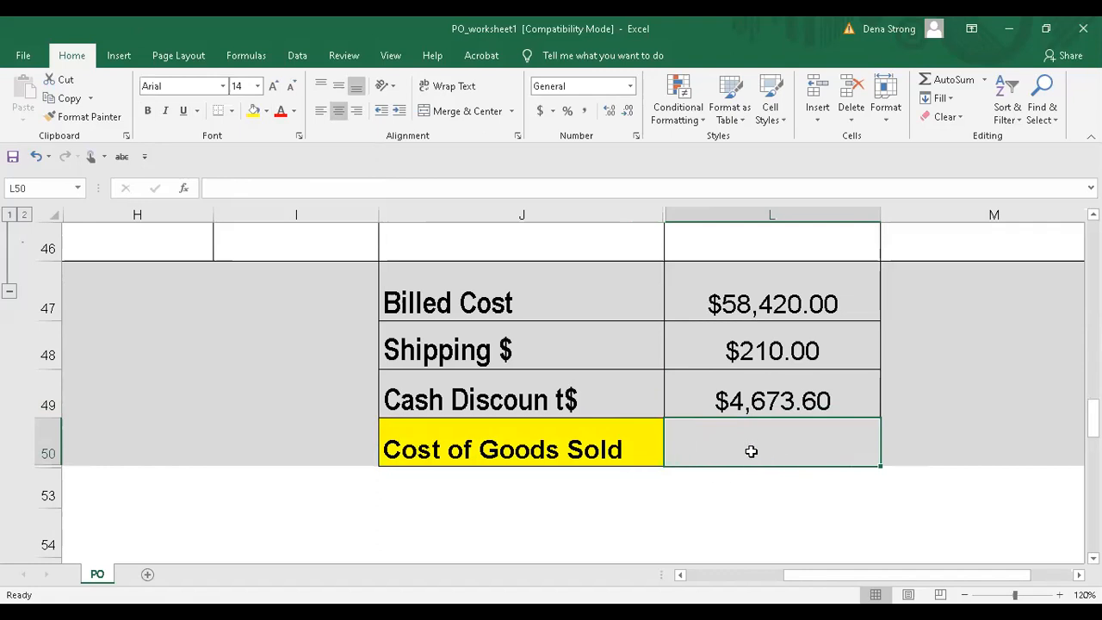
text(=)
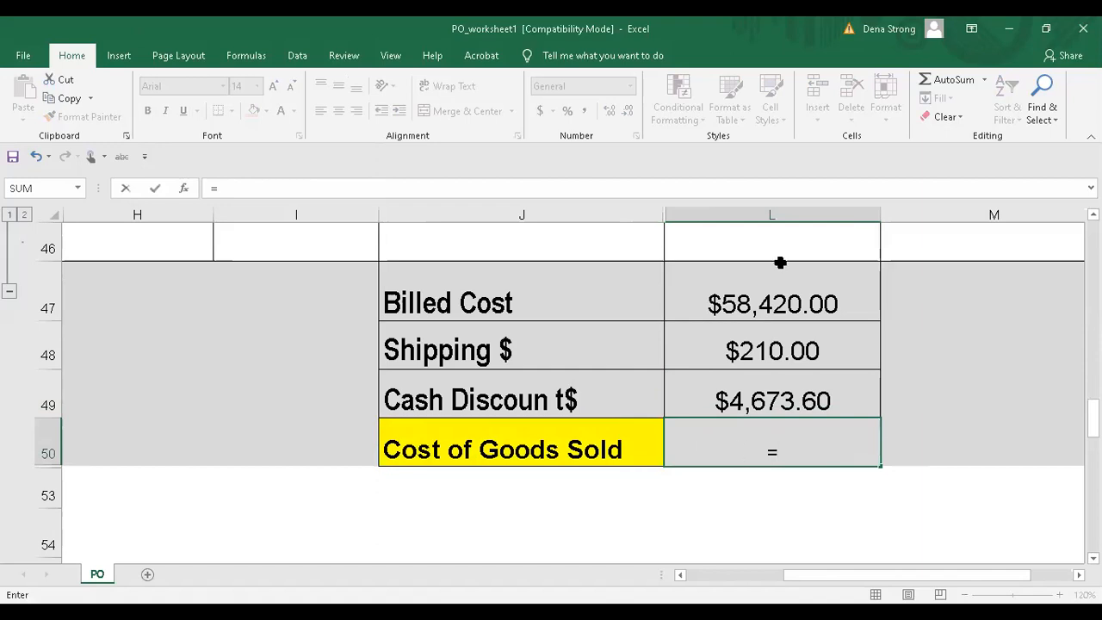
click(806, 285)
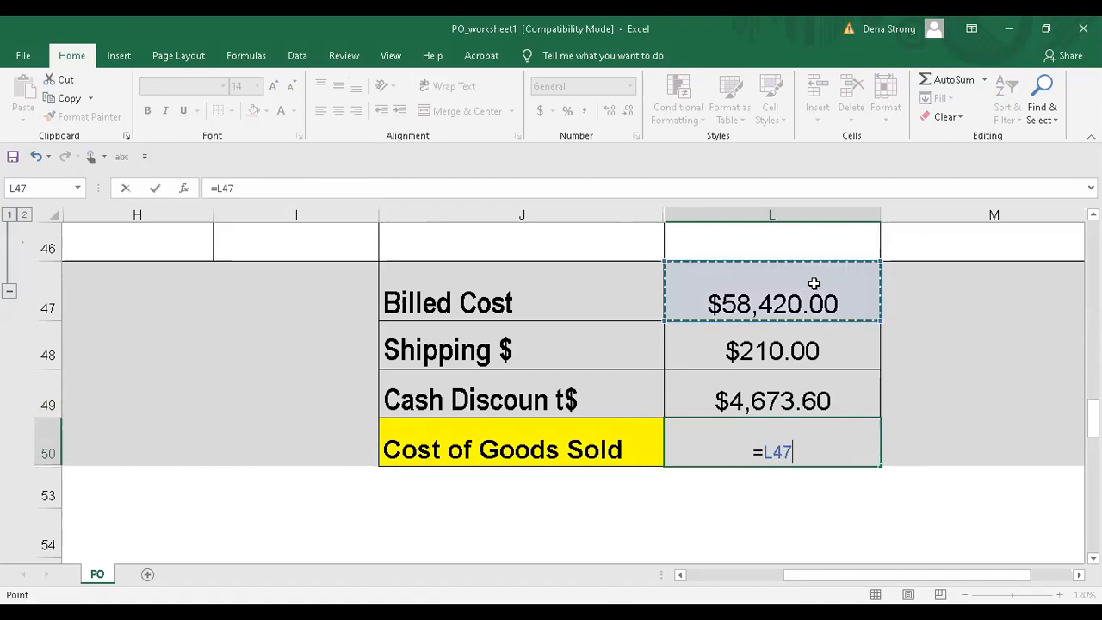
text(+)
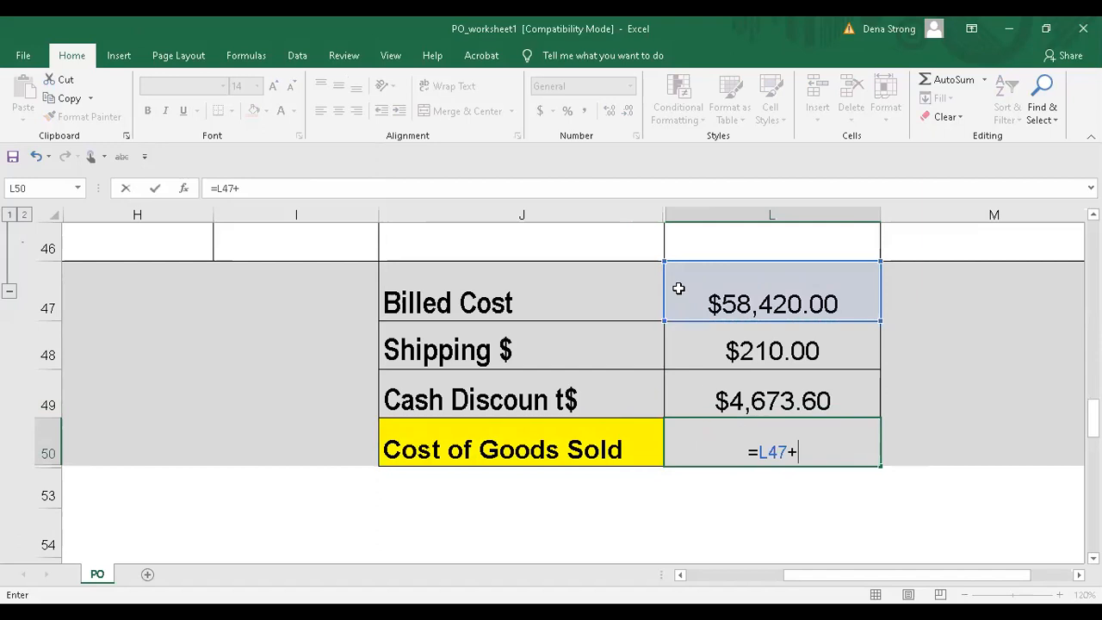
click(783, 351)
text(-)
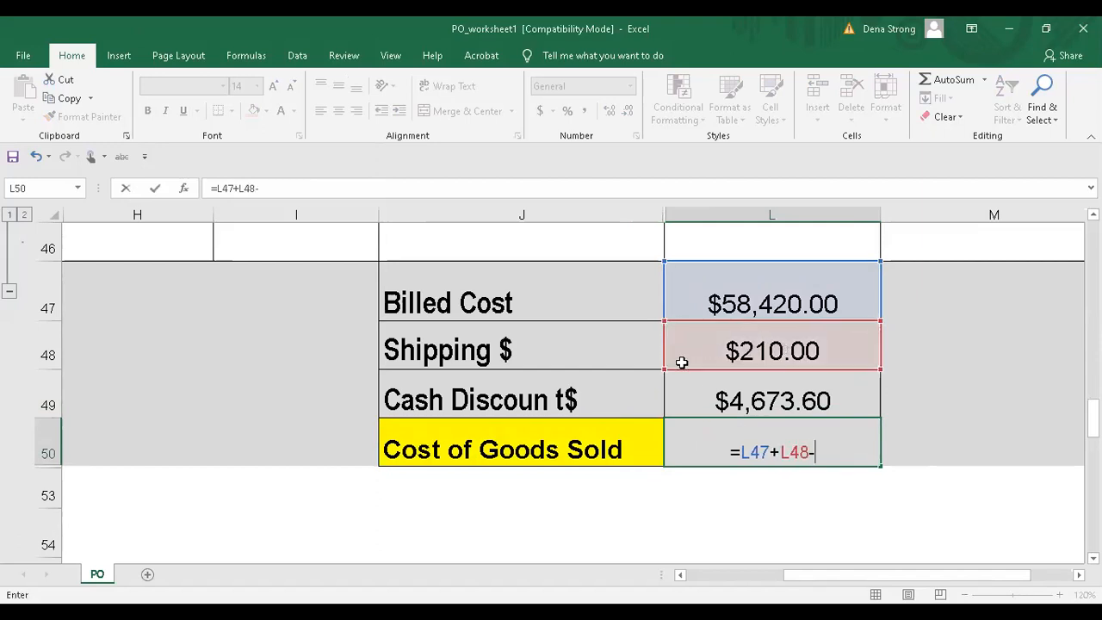
click(803, 392)
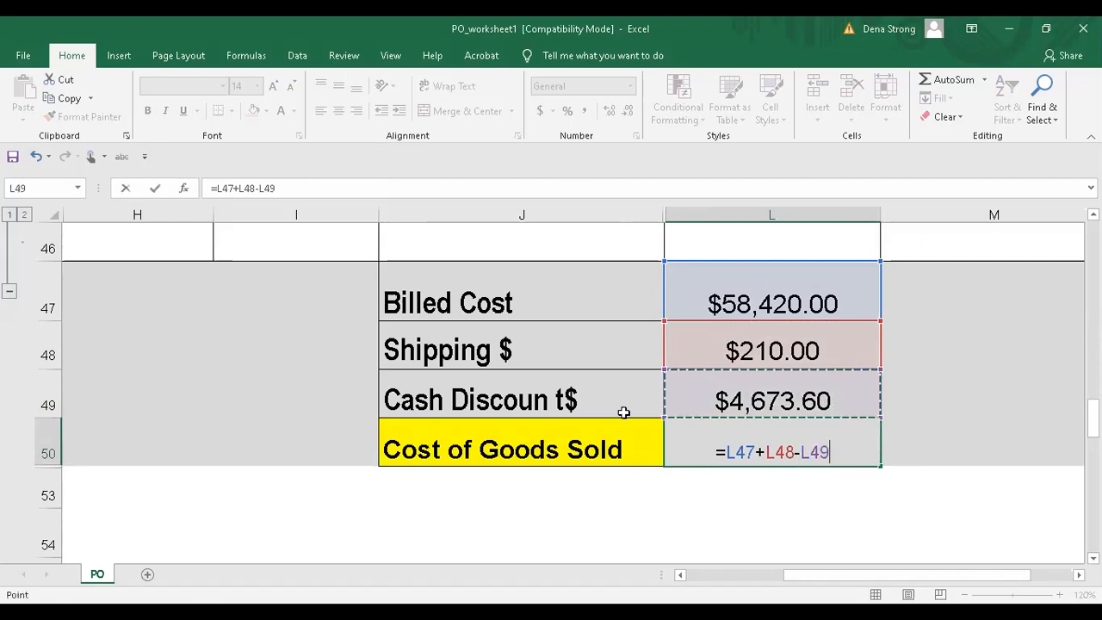
key(Return)
- Format the Cost of Goods Sold amount in L50 with font size 20 and a red font color
click(787, 450)
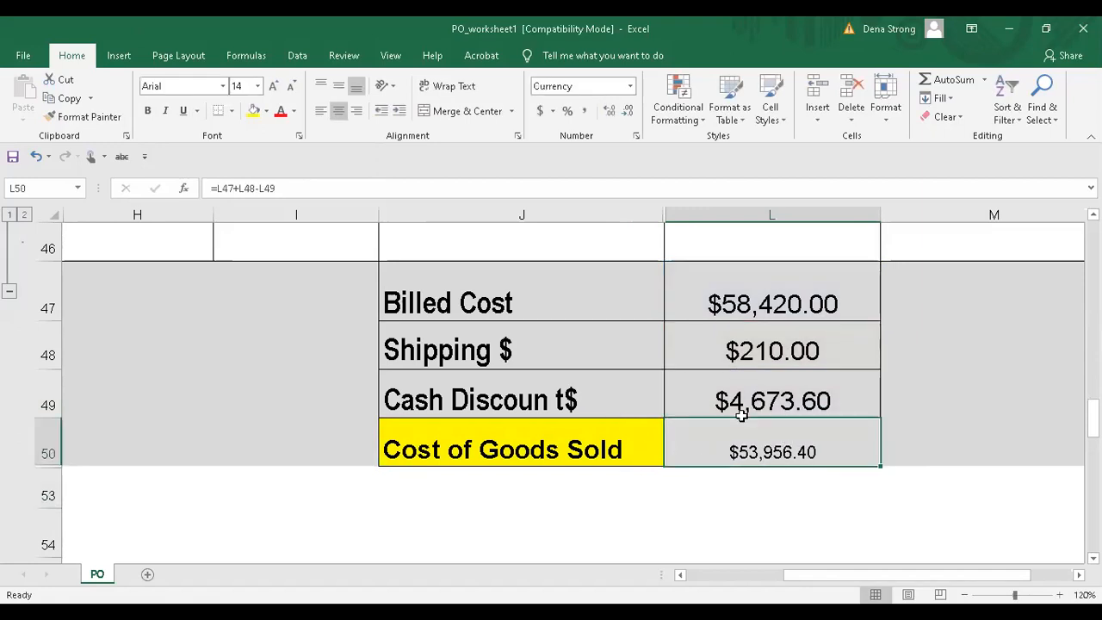
click(256, 86)
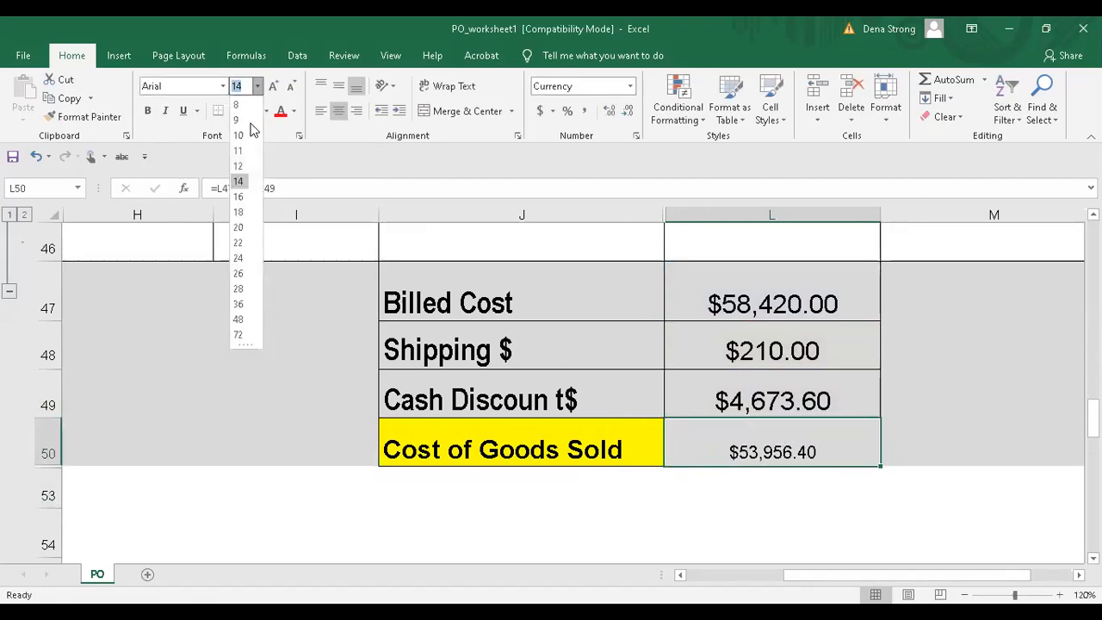
click(241, 227)
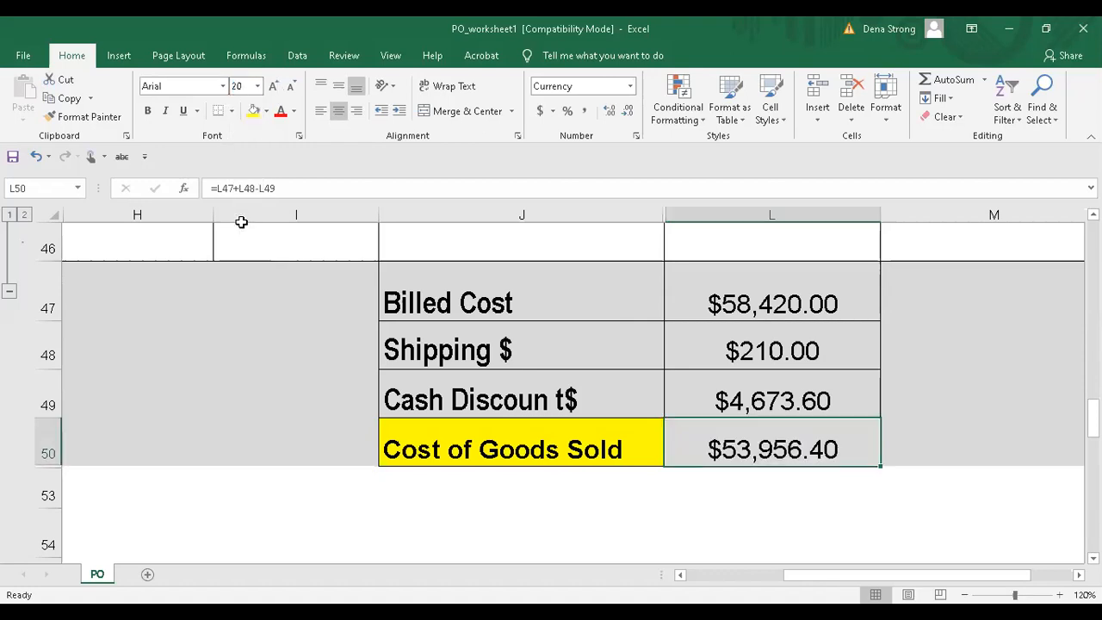
click(281, 112)
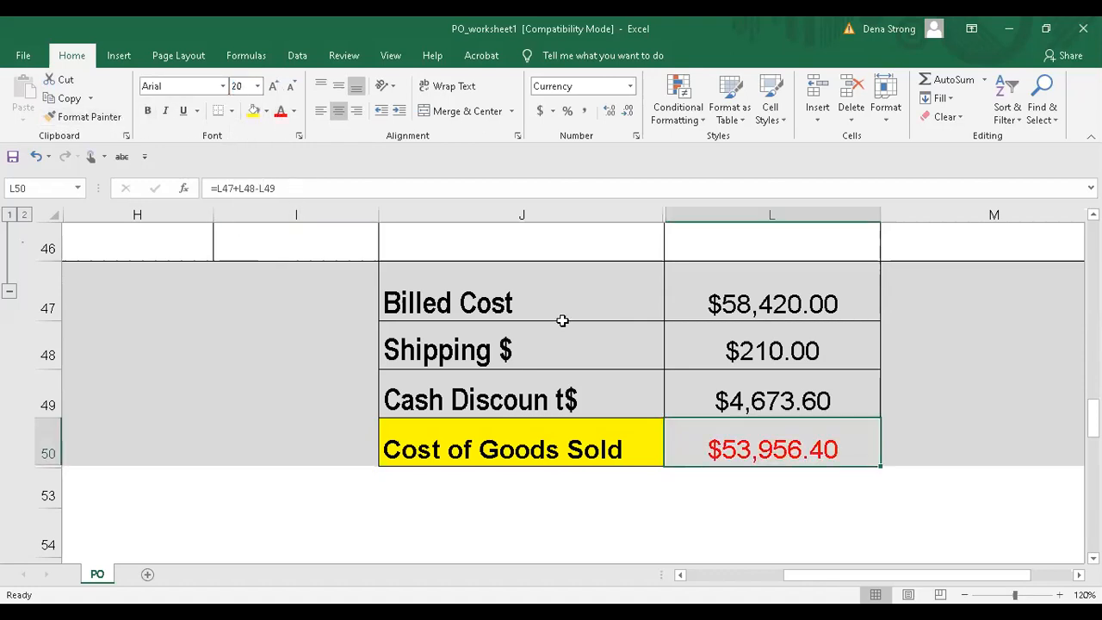
click(776, 494)
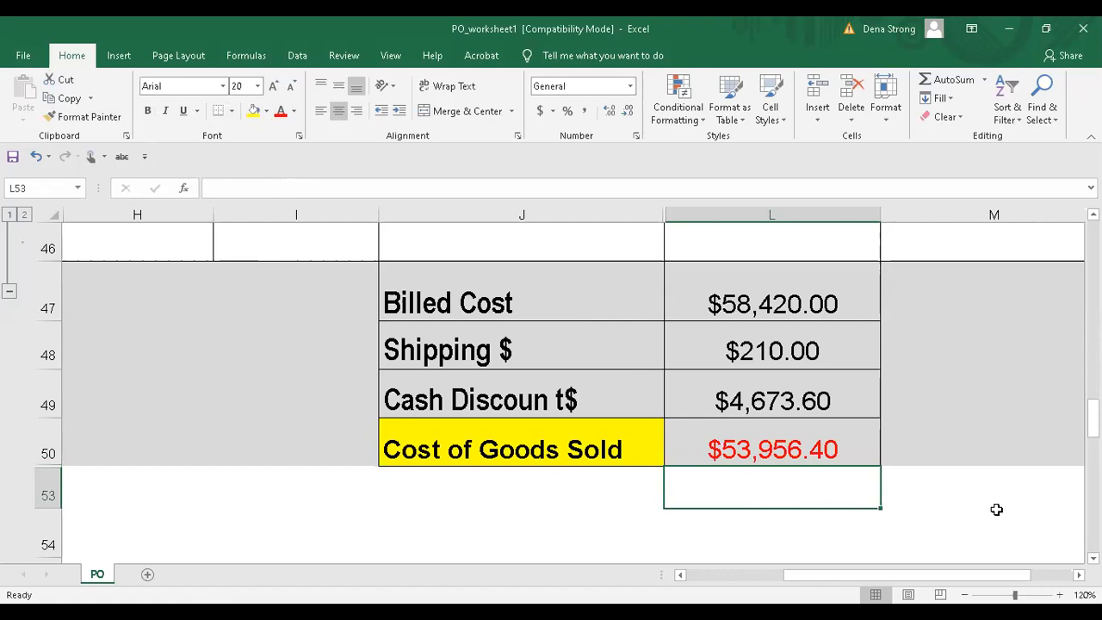
- Review the purchase order from the cost totals and style rows to the vendor terms and the buyer sign-off section
scroll(996, 510, up, 2)
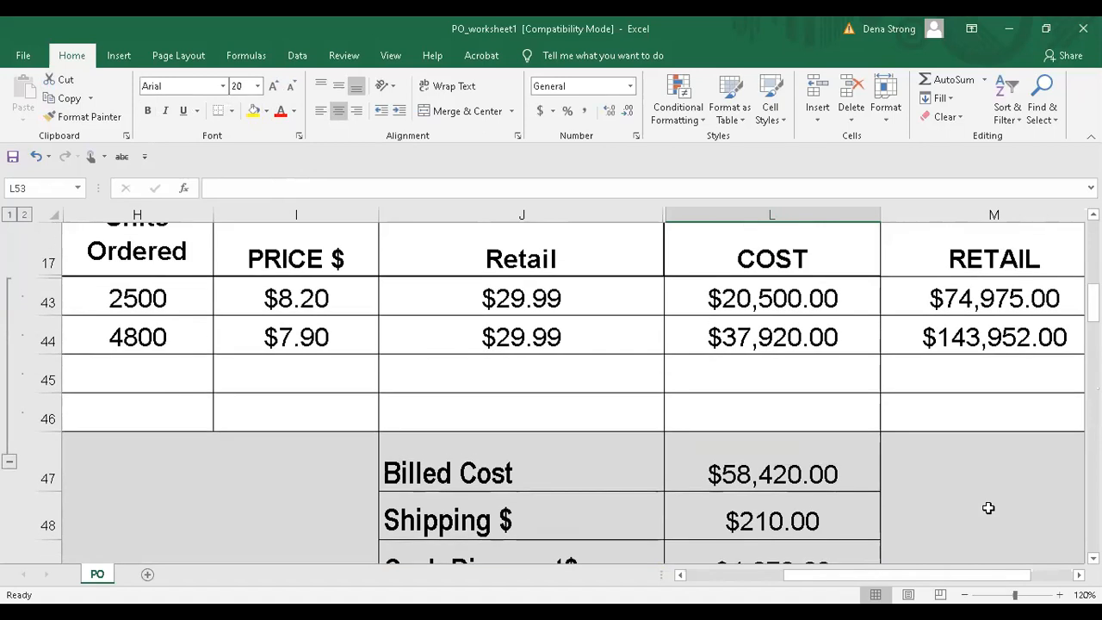
drag(941, 580, 960, 571)
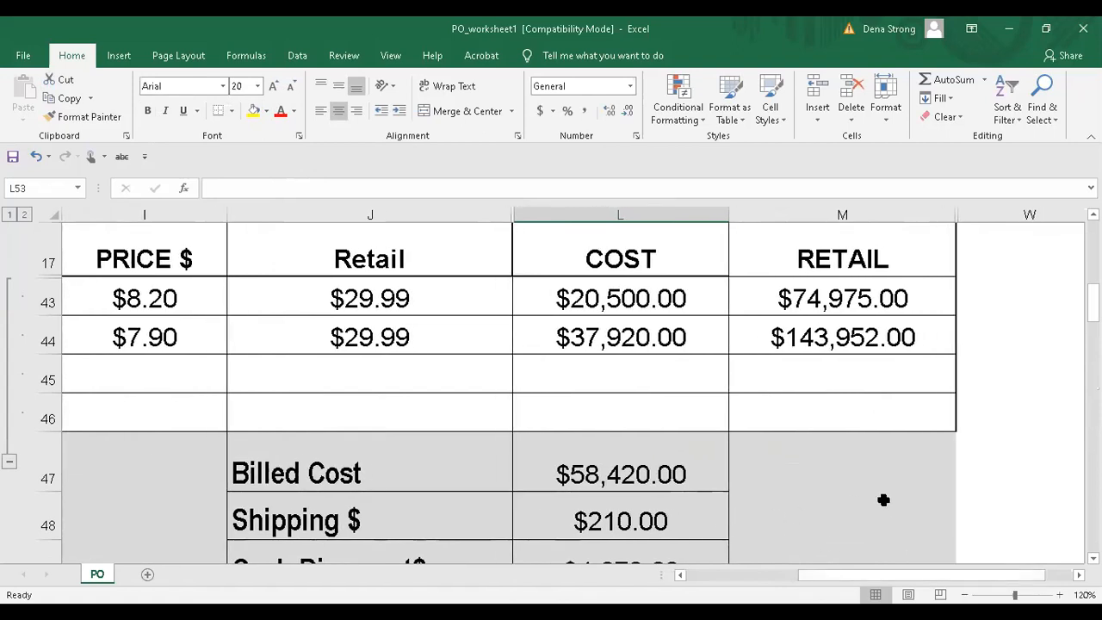
drag(933, 575, 798, 578)
scroll(1027, 522, up, 4)
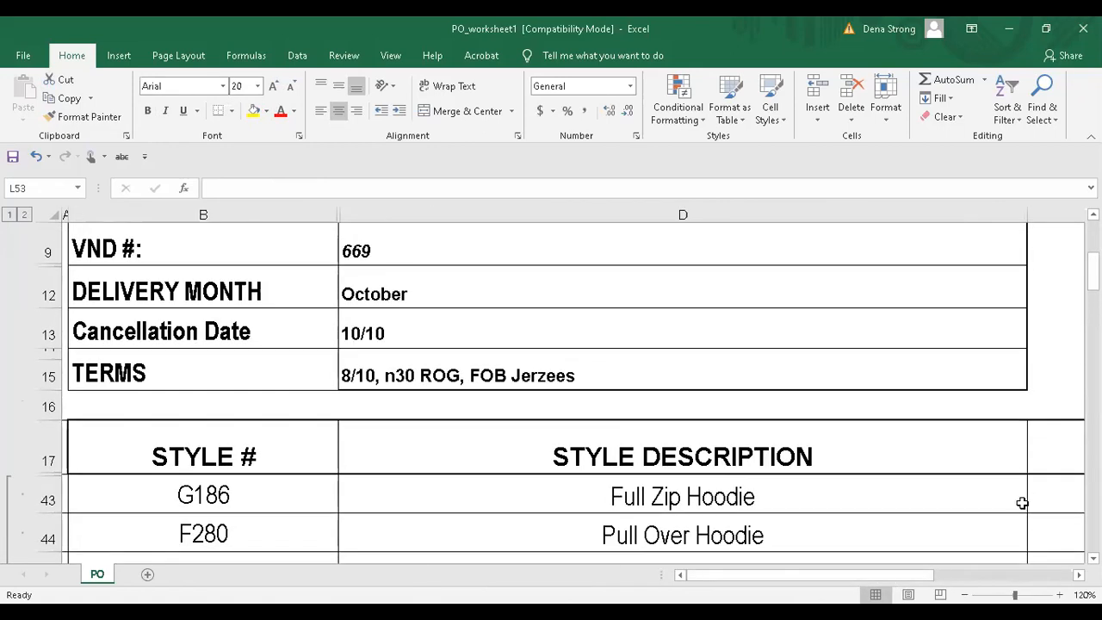
scroll(917, 485, up, 1)
scroll(916, 485, down, 4)
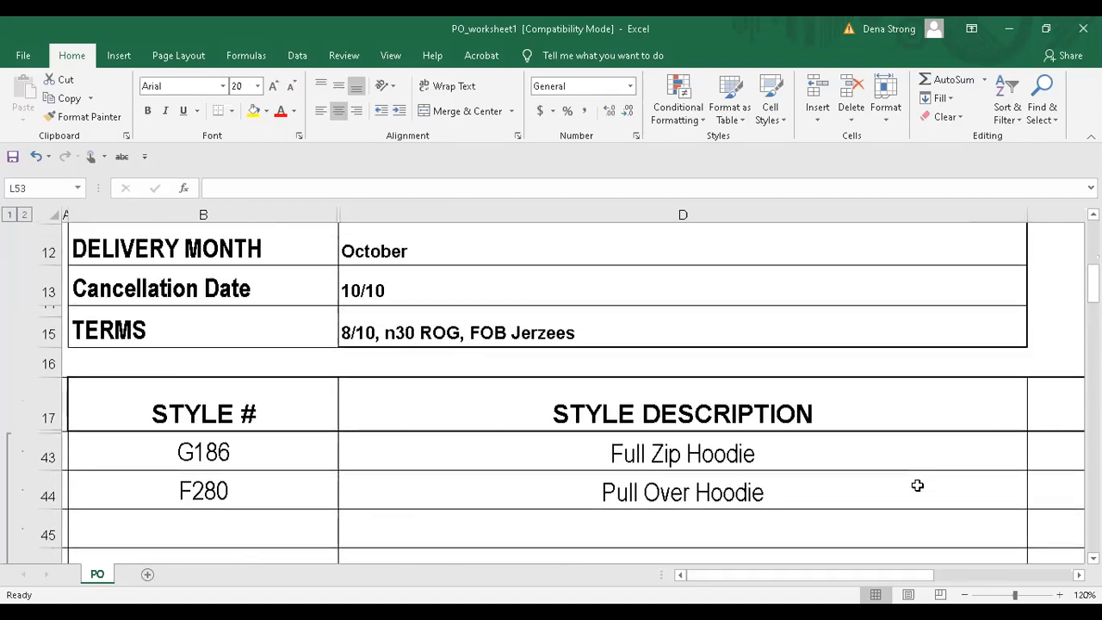
scroll(905, 497, down, 3)
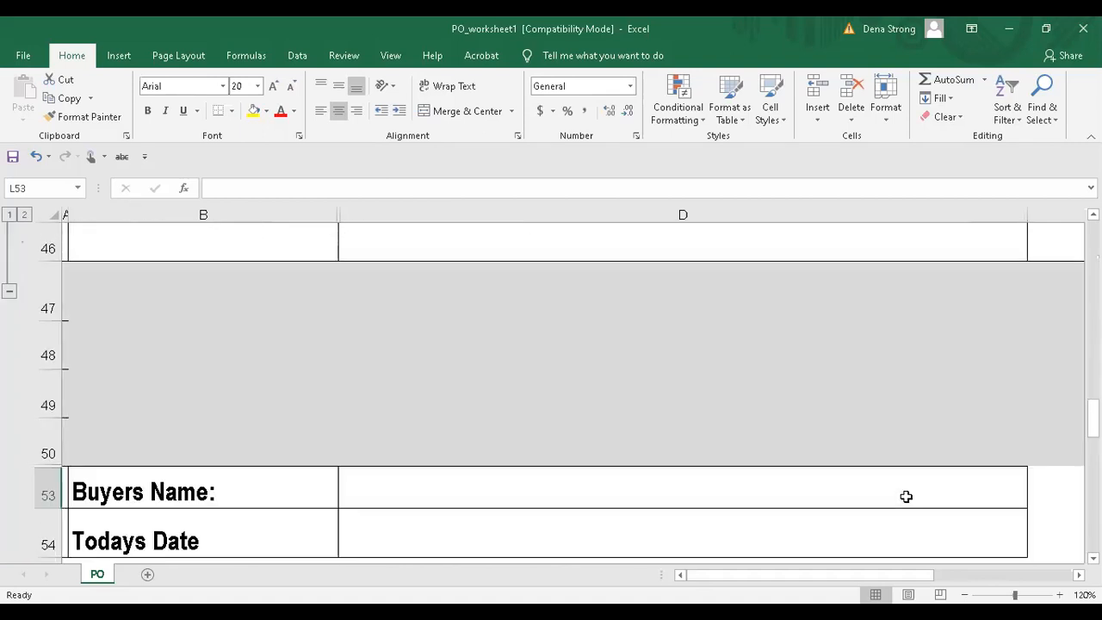
scroll(906, 497, up, 1)
mouse_move(868, 575)
mouse_down()
mouse_move(1022, 569)
mouse_move(859, 575)
mouse_up()
scroll(467, 490, down, 3)
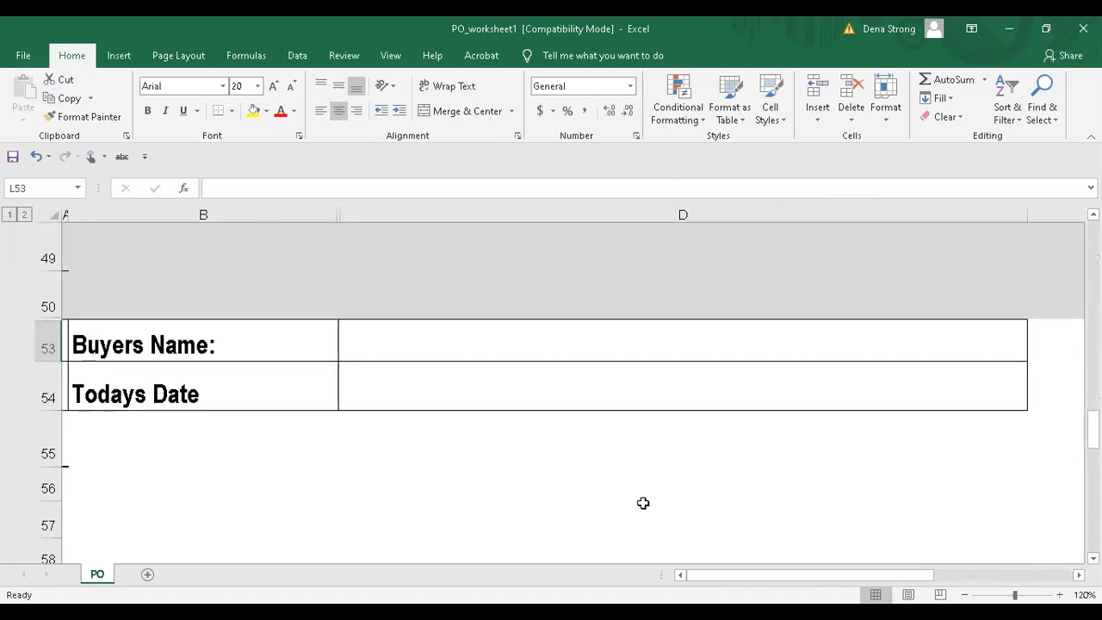
- Enter "Your Name" as the buyer's name in D53 and 8/29 as today's date in D54
click(505, 340)
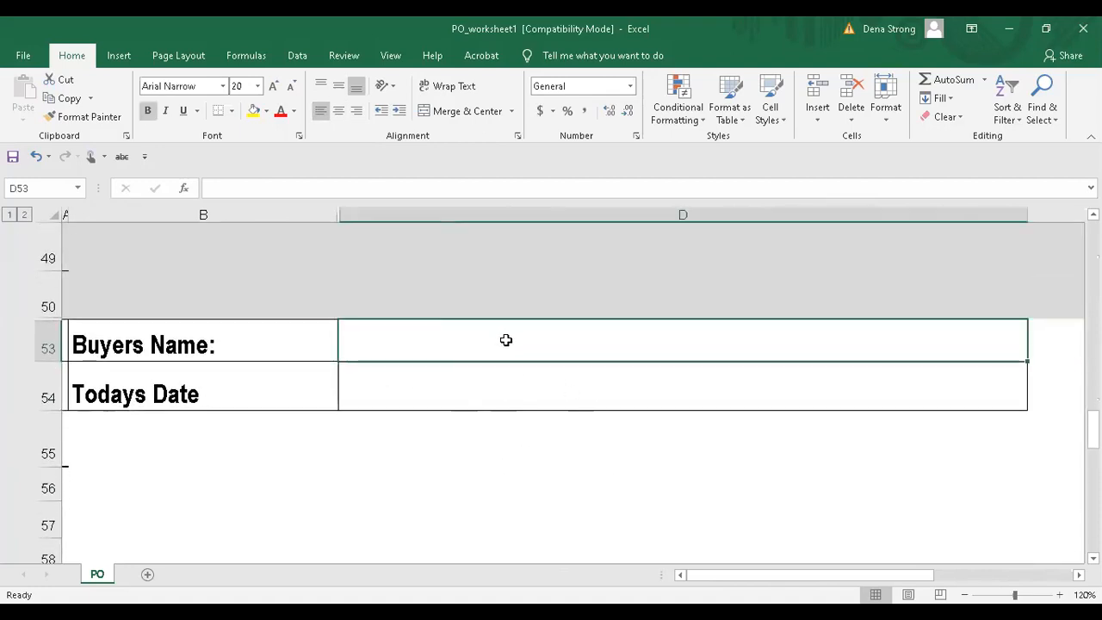
text(Y)
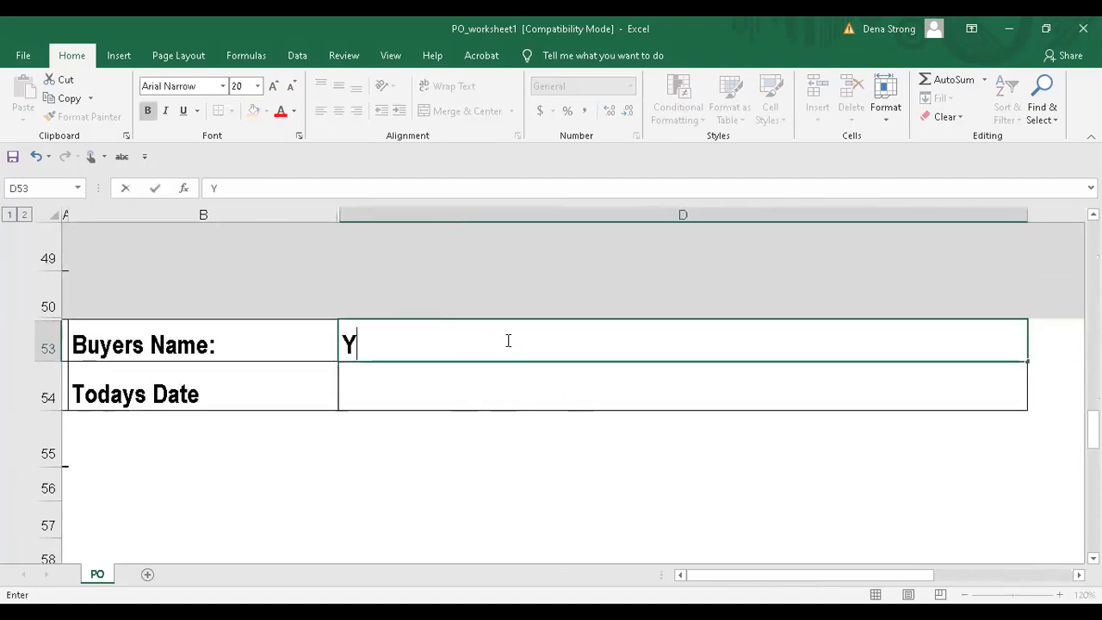
text(our Name)
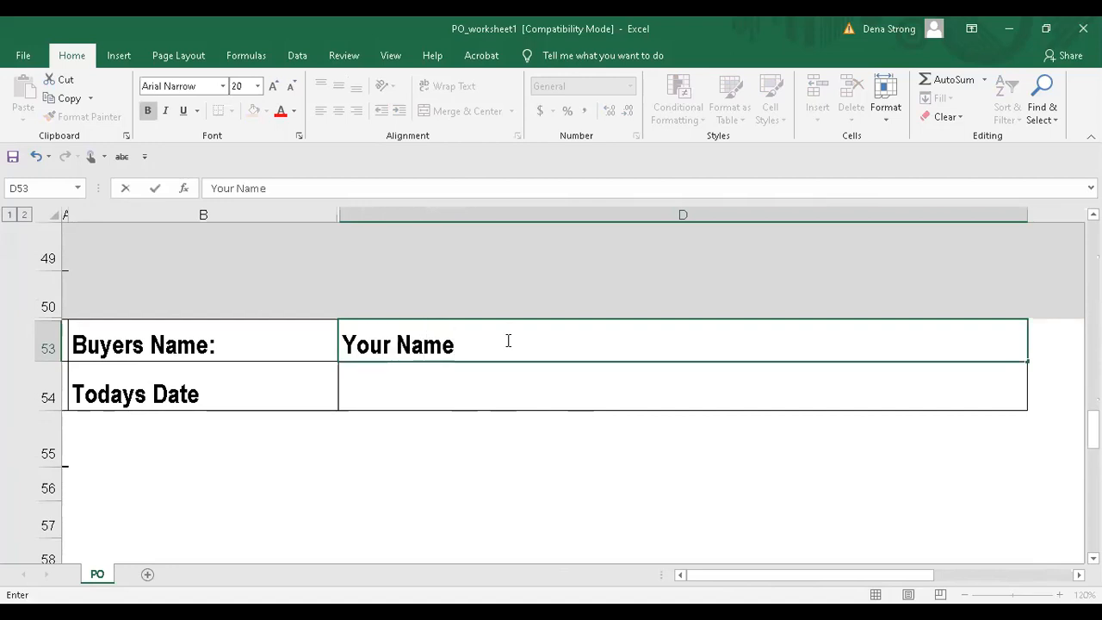
click(468, 388)
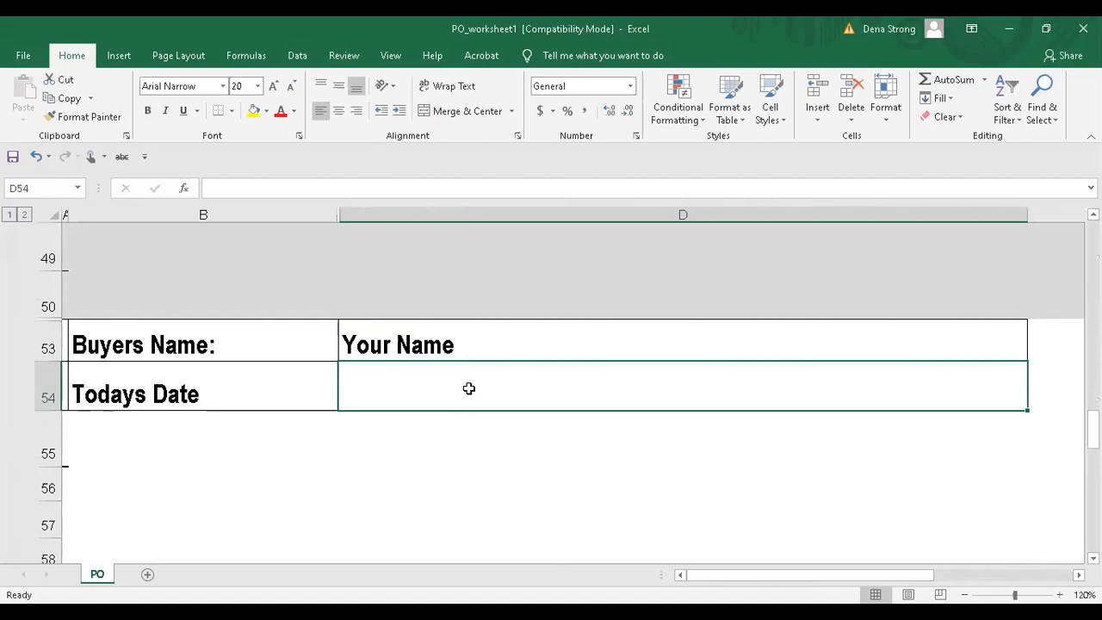
text(8)
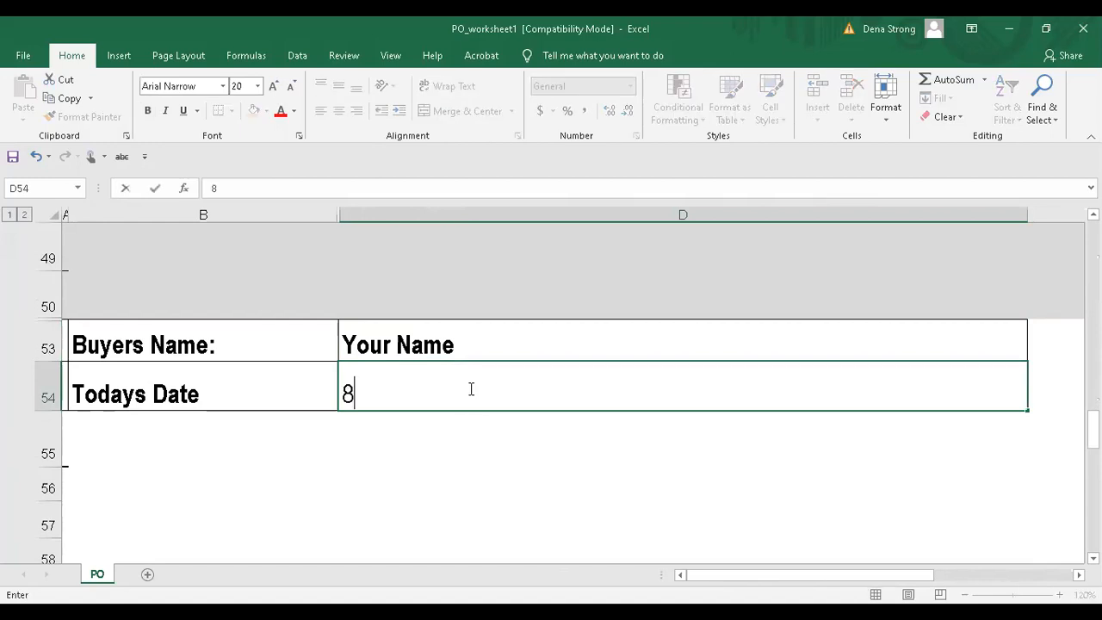
text(/29)
key(Return)
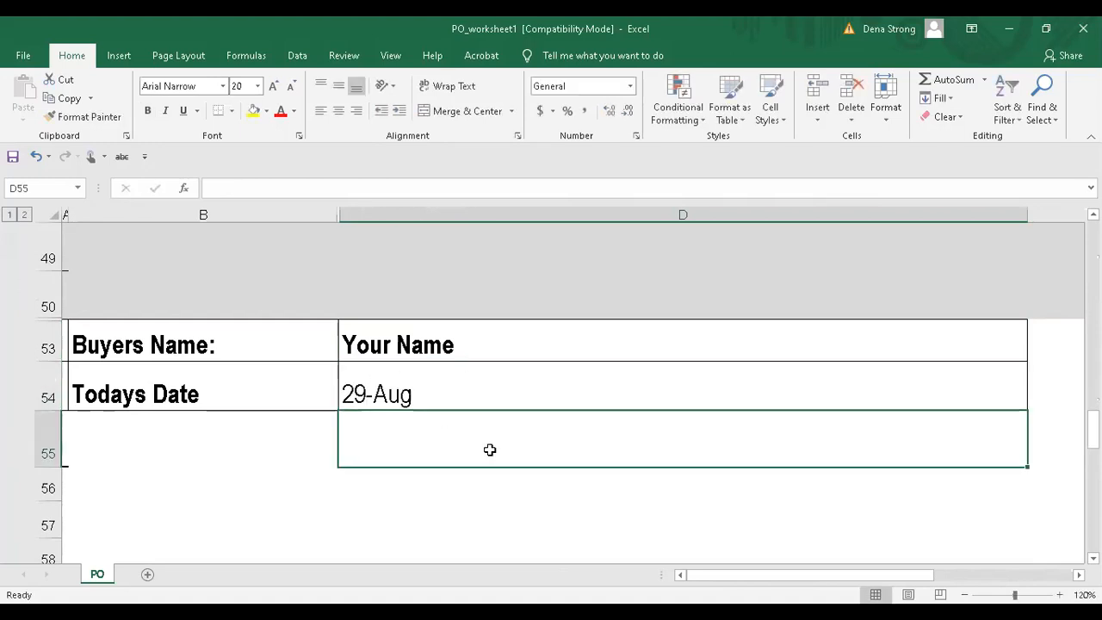
- Zoom the worksheet out to 50% to review the vendor details, style rows and cost summary together
scroll(525, 357, up, 6)
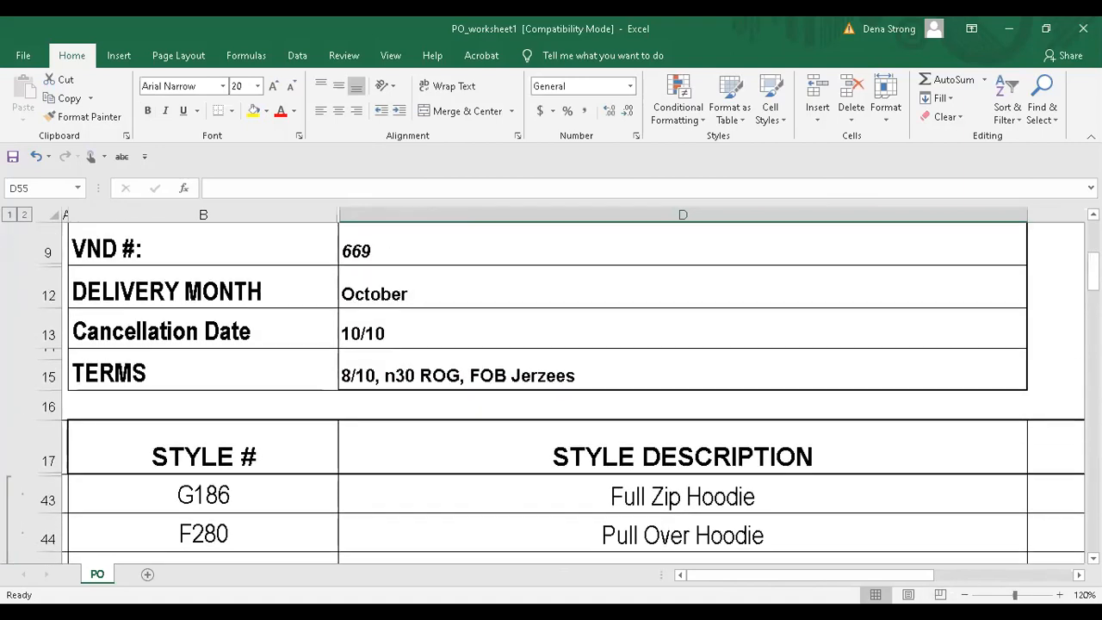
click(964, 595)
click(964, 595)
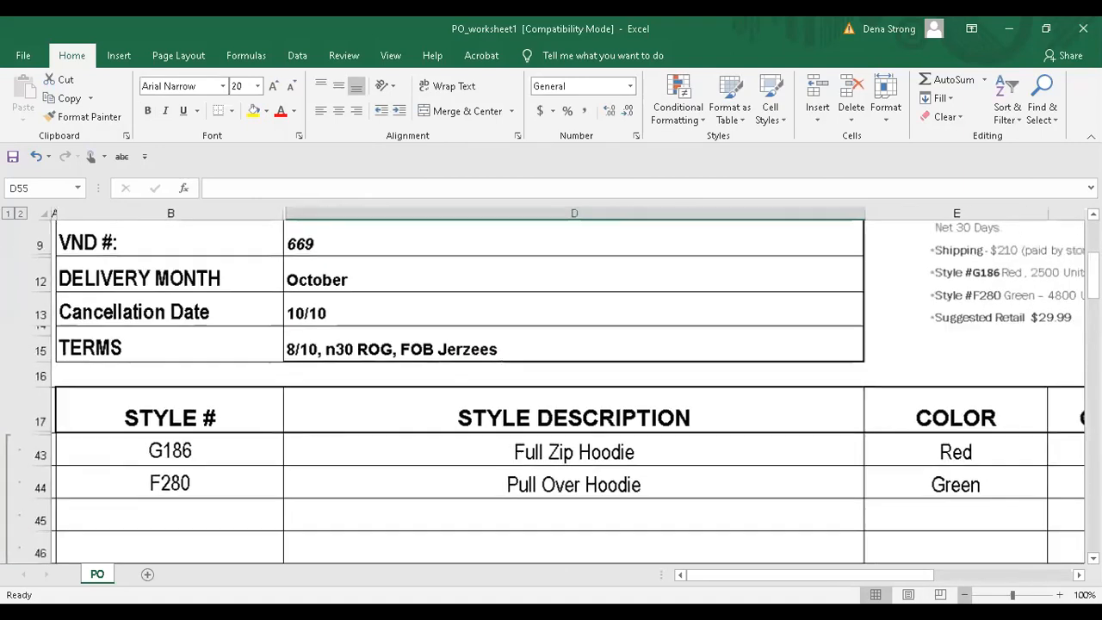
click(964, 595)
click(964, 595)
click(964, 595)
click(964, 595)
click(964, 594)
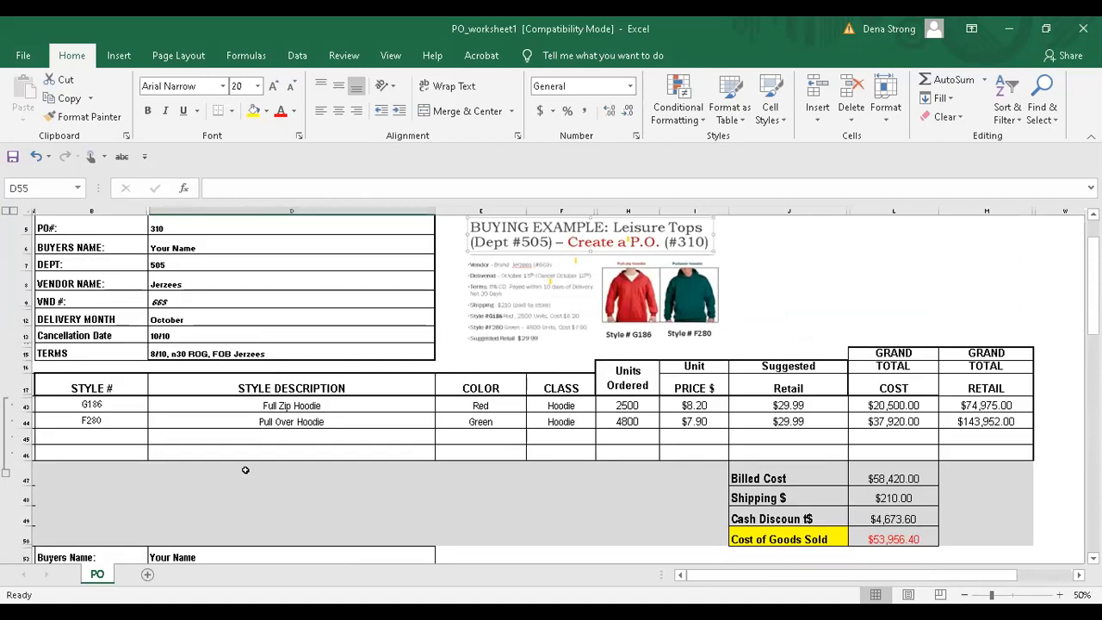